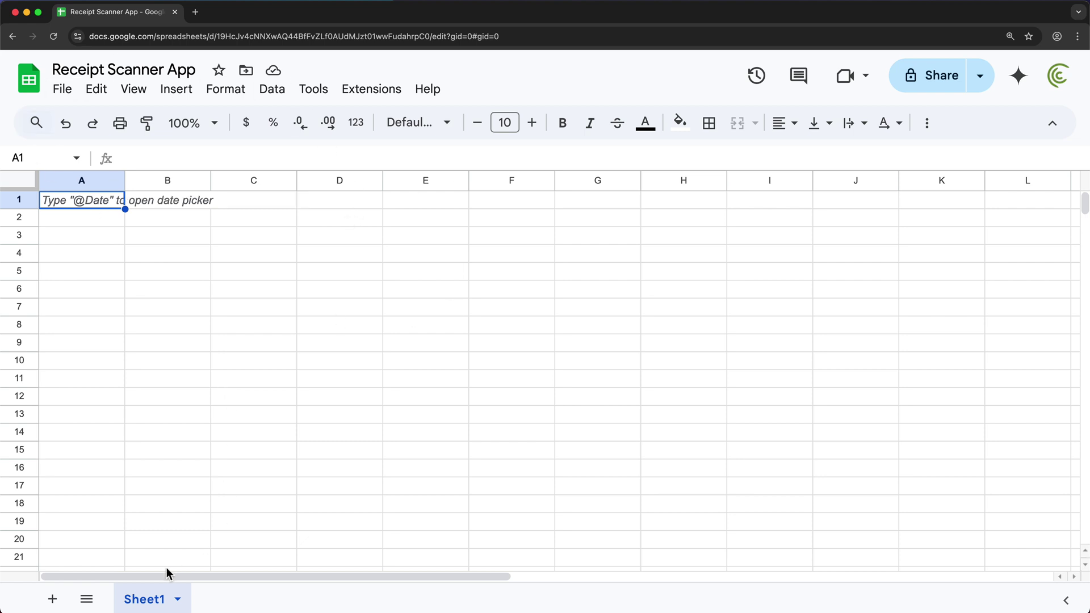
Rename the spreadsheet's Sheet1 tab as Receipts
double_click(146, 602)
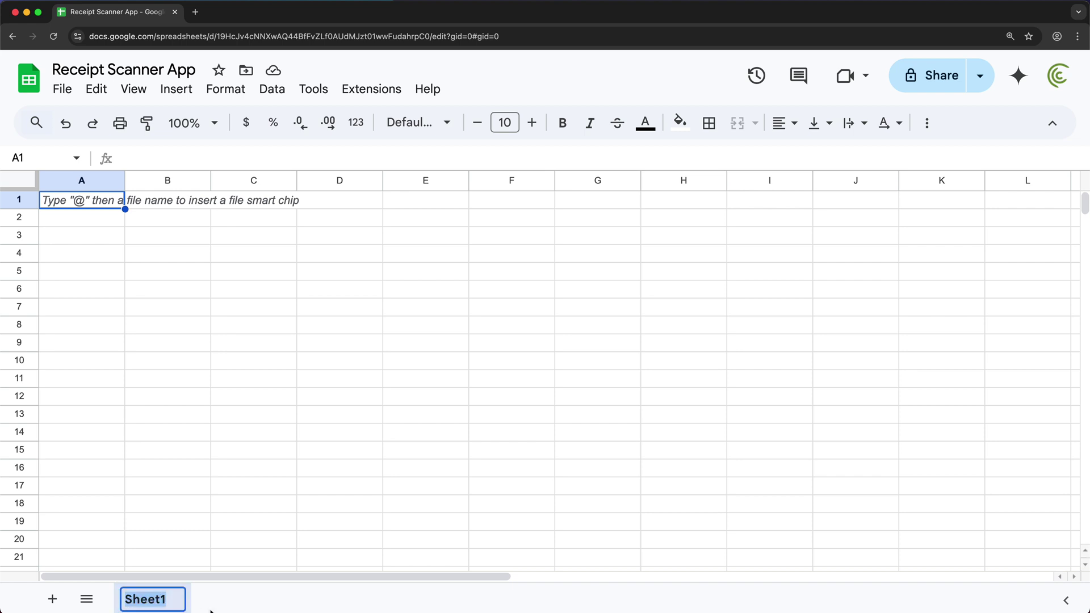
type("Receipts")
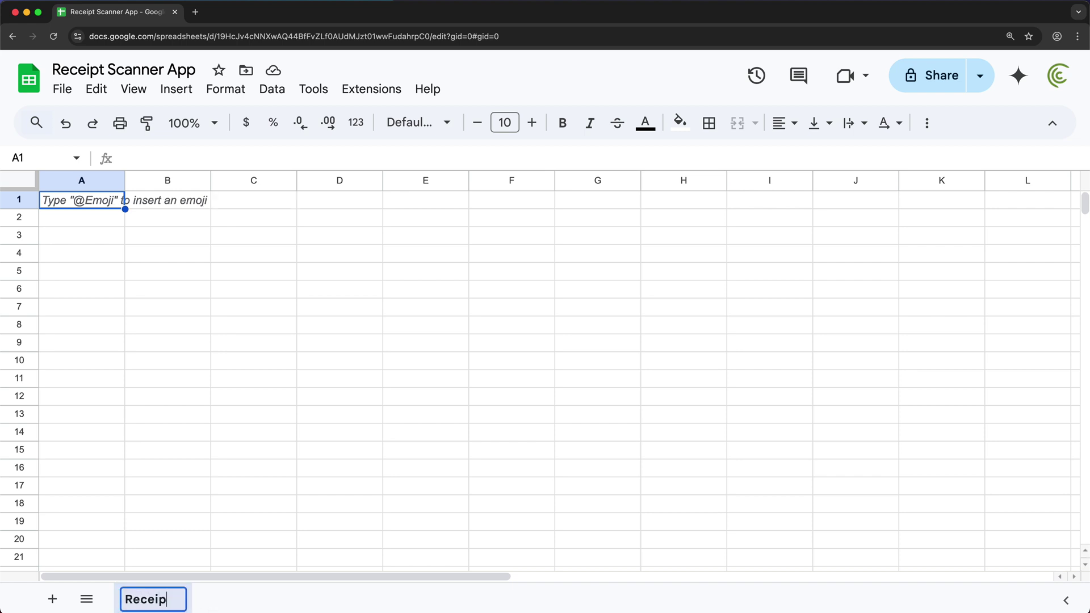
key("Return")
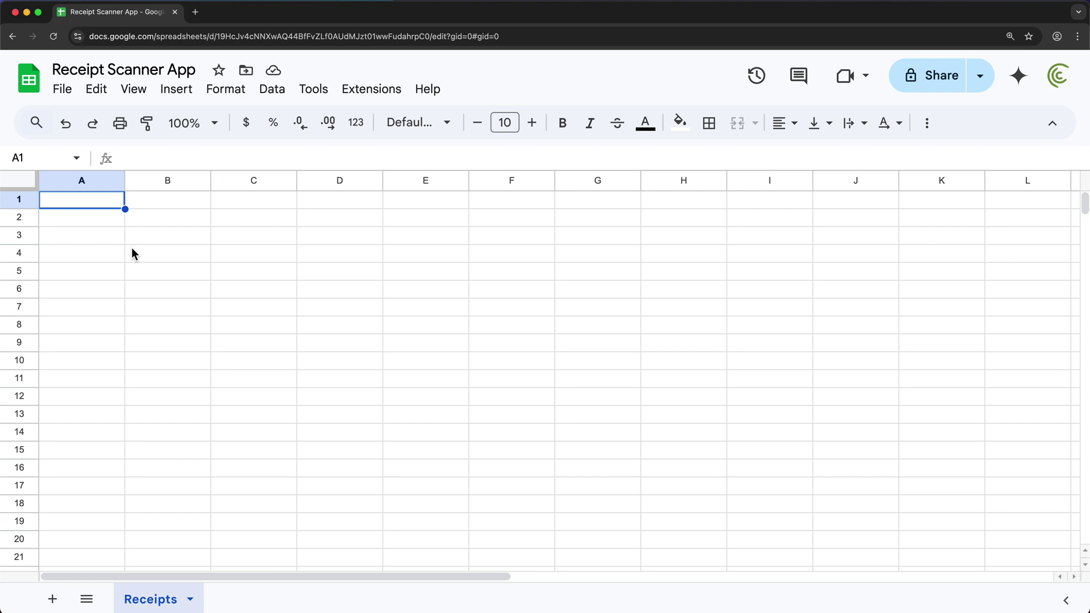
Enter the column headers ID, Receipt Image, Description, Amount and Date in cells A1 to E1
type("ID")
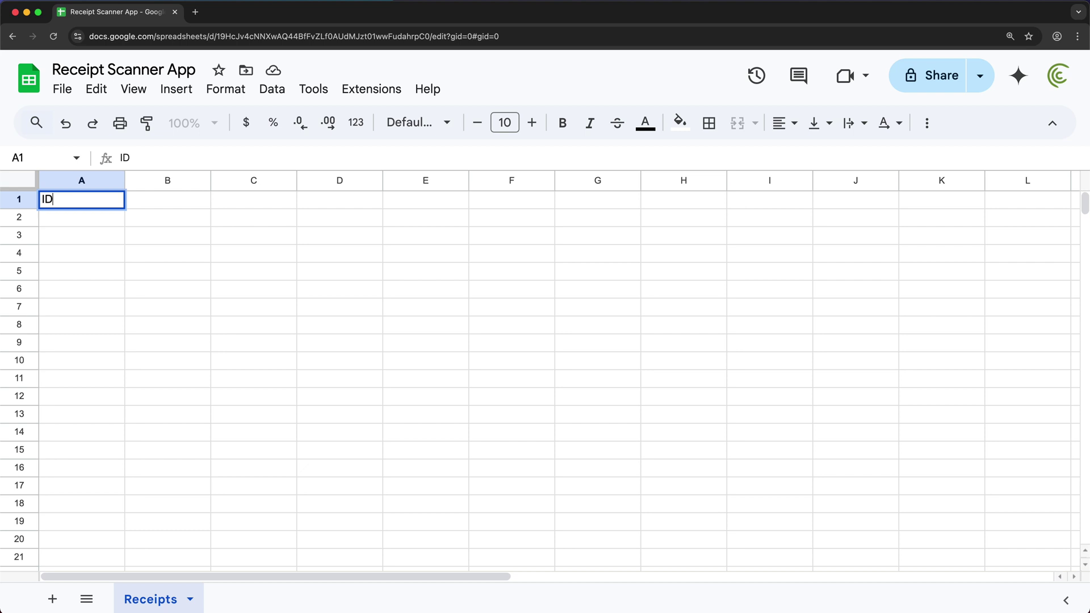
key("Tab")
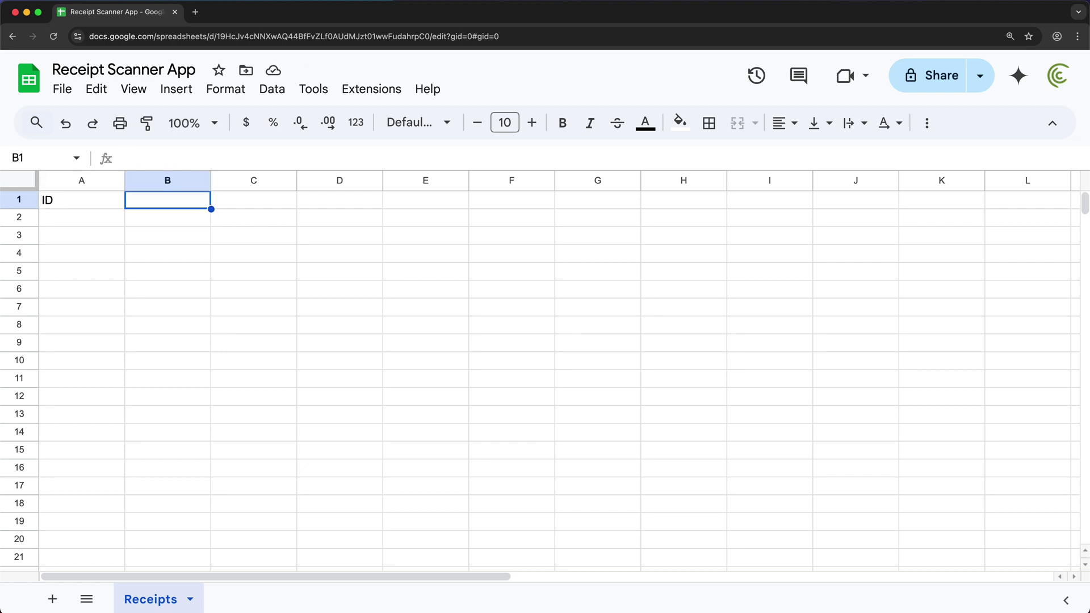
type("Recei")
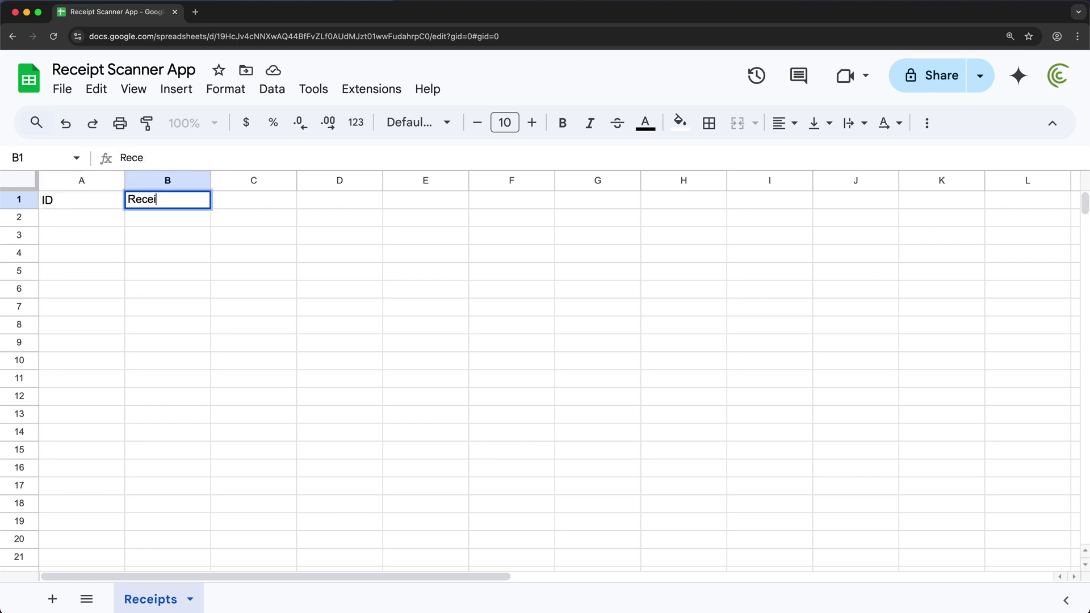
type("pt Image")
key("Tab")
type("Description")
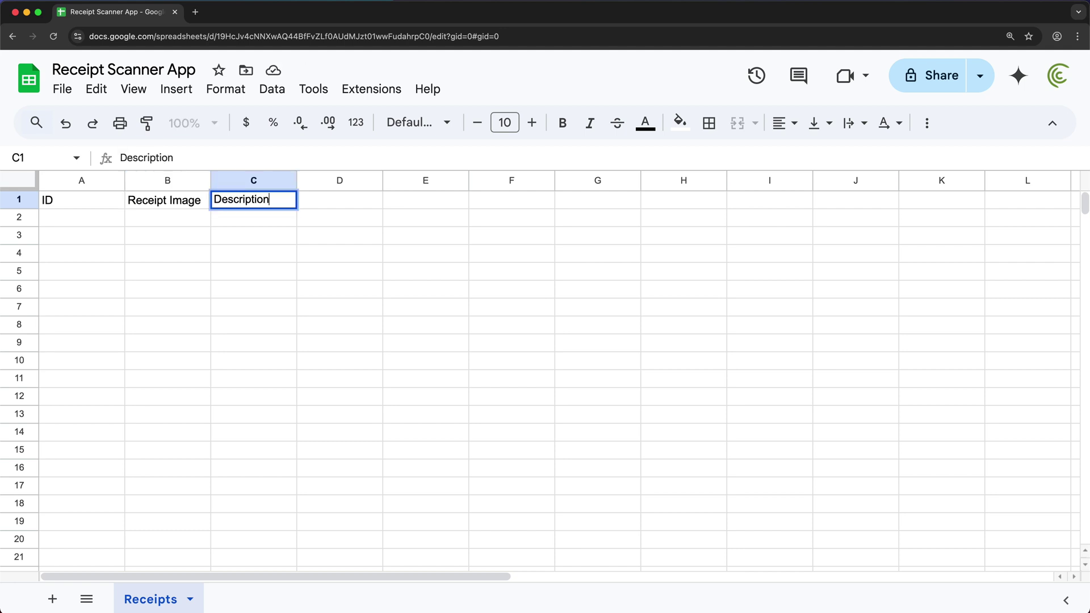
key("Tab")
type("Amount")
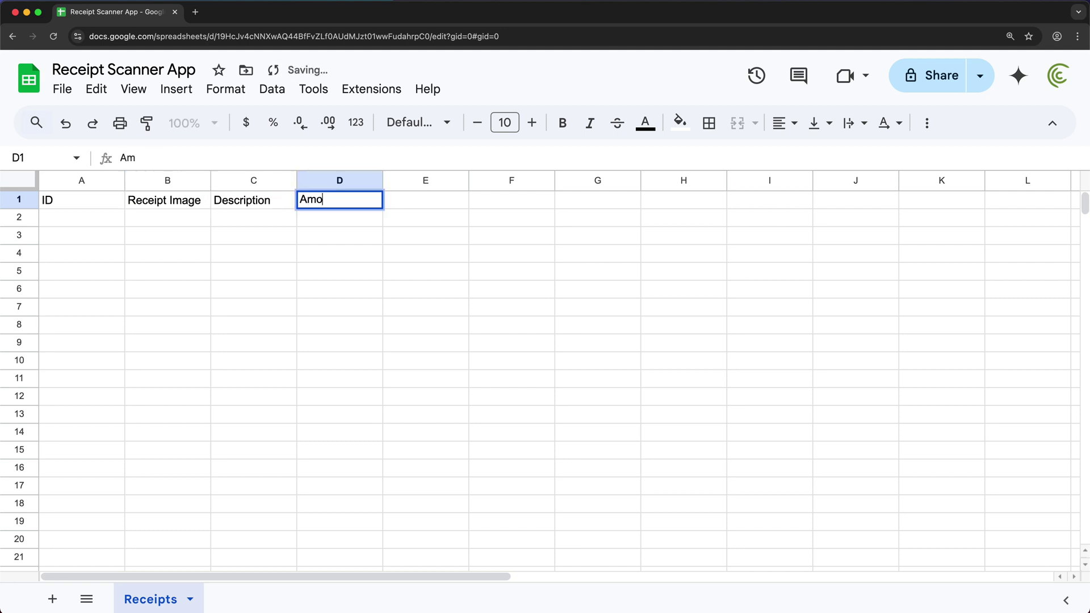
key("Tab")
type("Date")
key("Return")
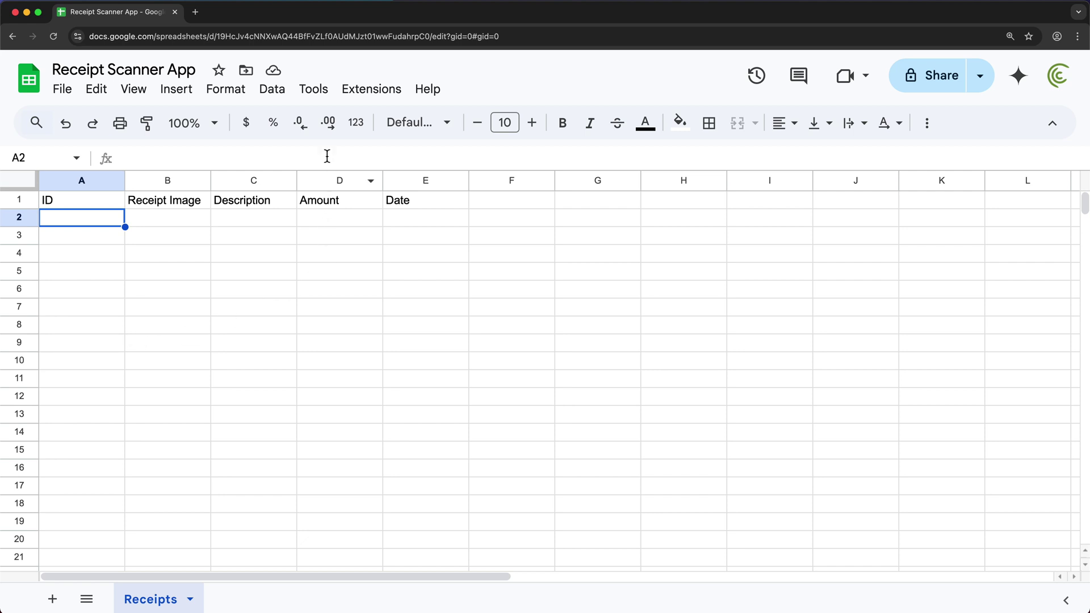
Create an AppSheet app from the spreadsheet, granting AppSheet access to the Google account, and dismiss the welcome dialog
left_click(368, 96)
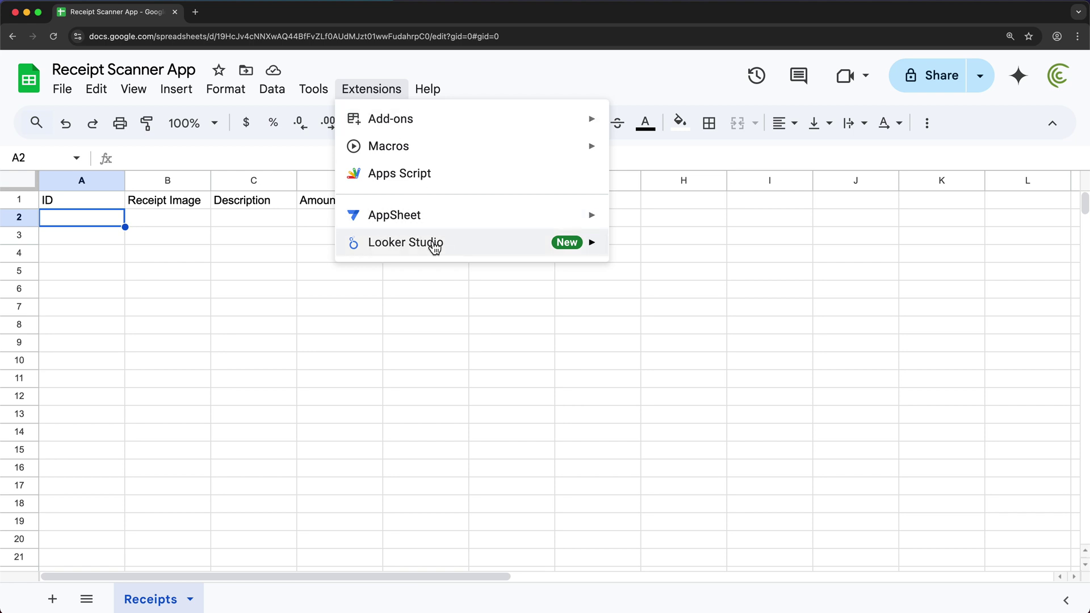
mouse_move(412, 223)
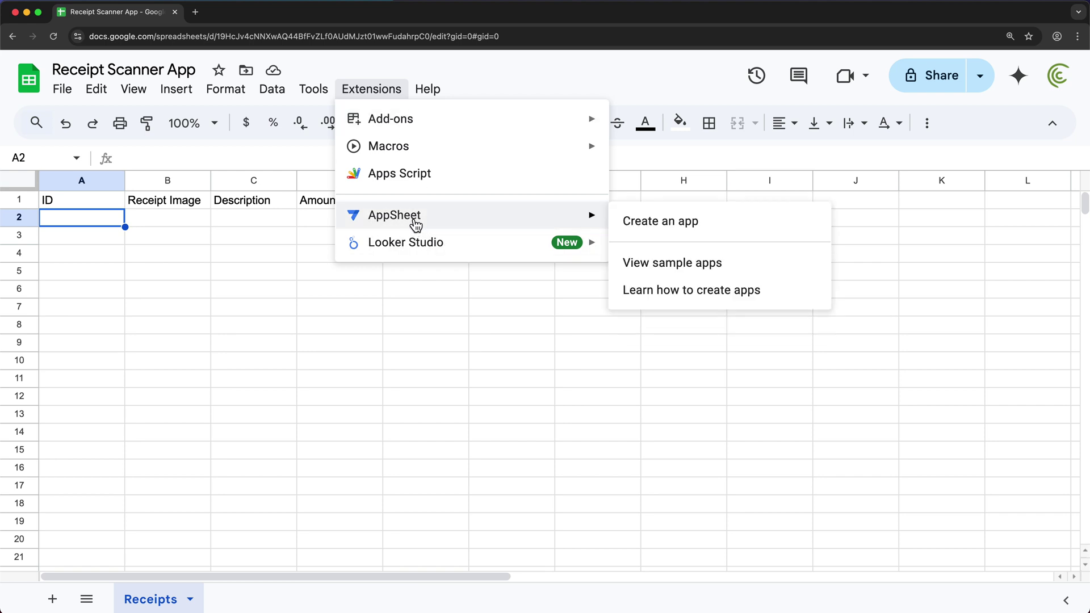
left_click(685, 223)
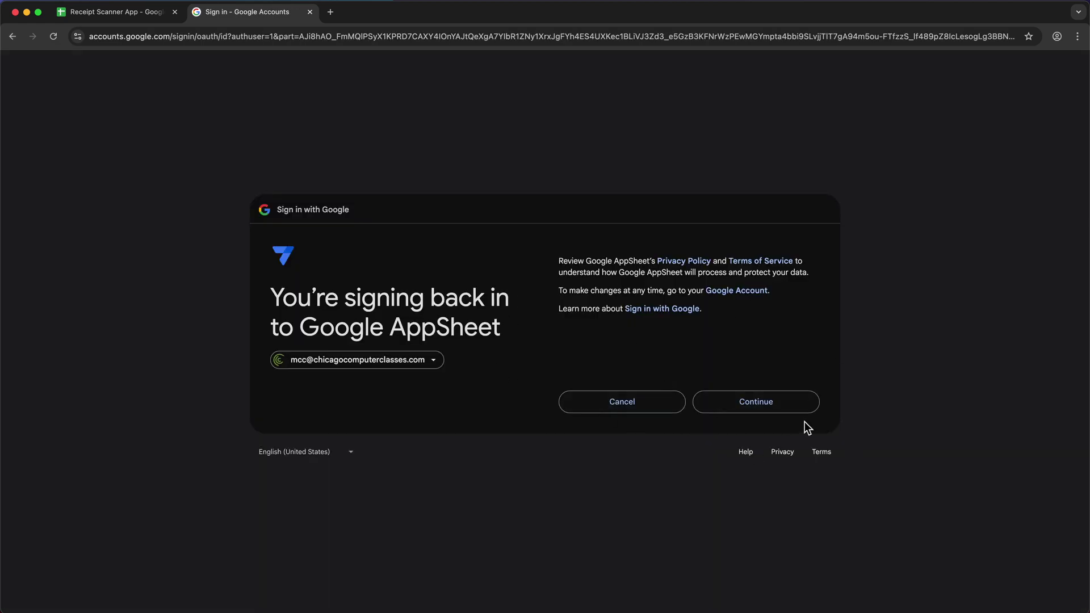
left_click(771, 411)
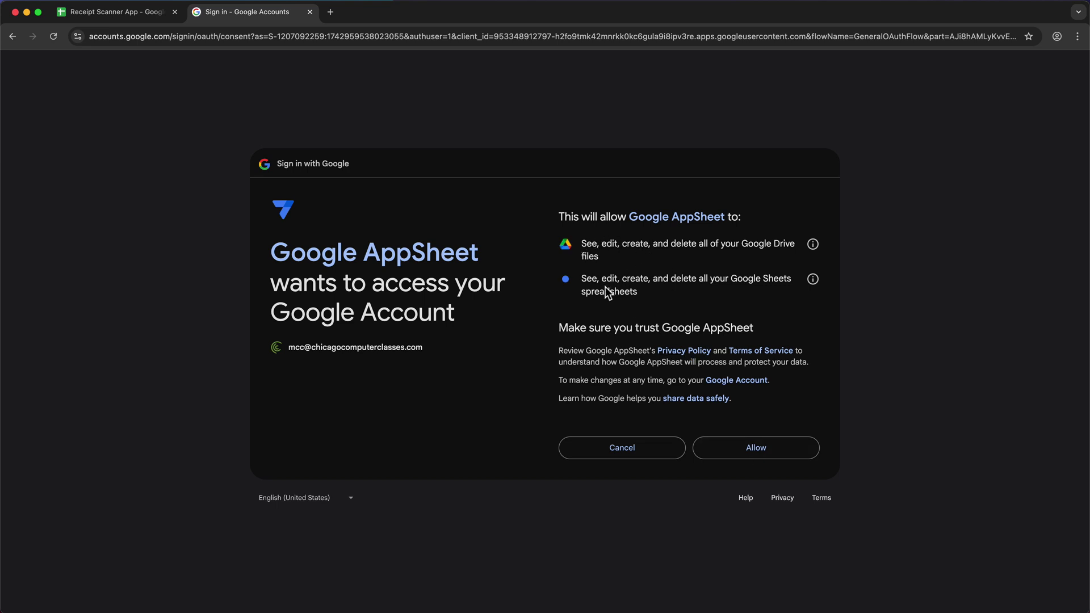
left_click(755, 451)
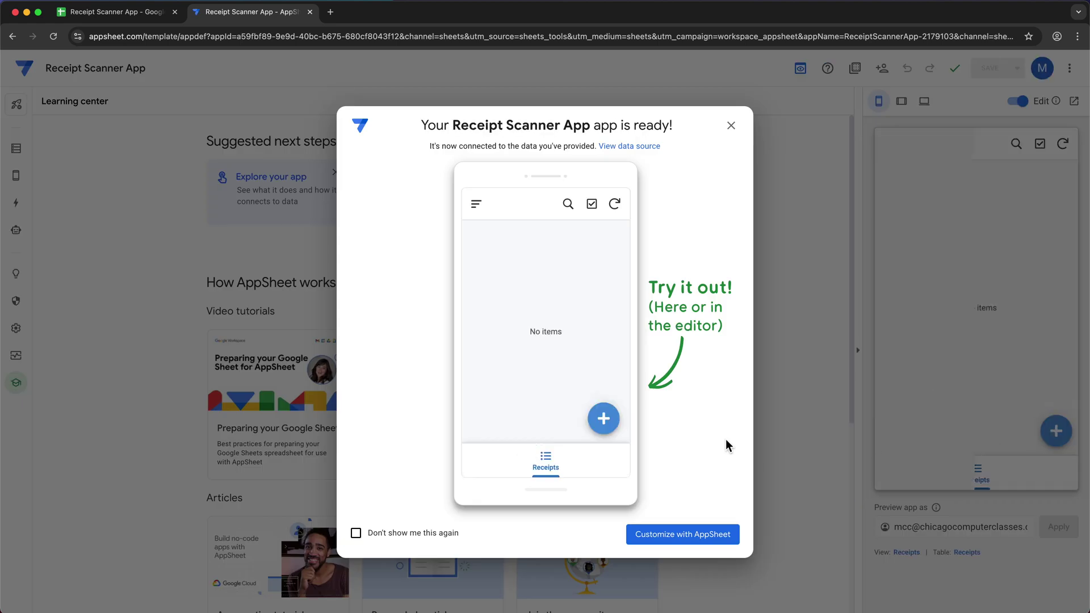
left_click(731, 125)
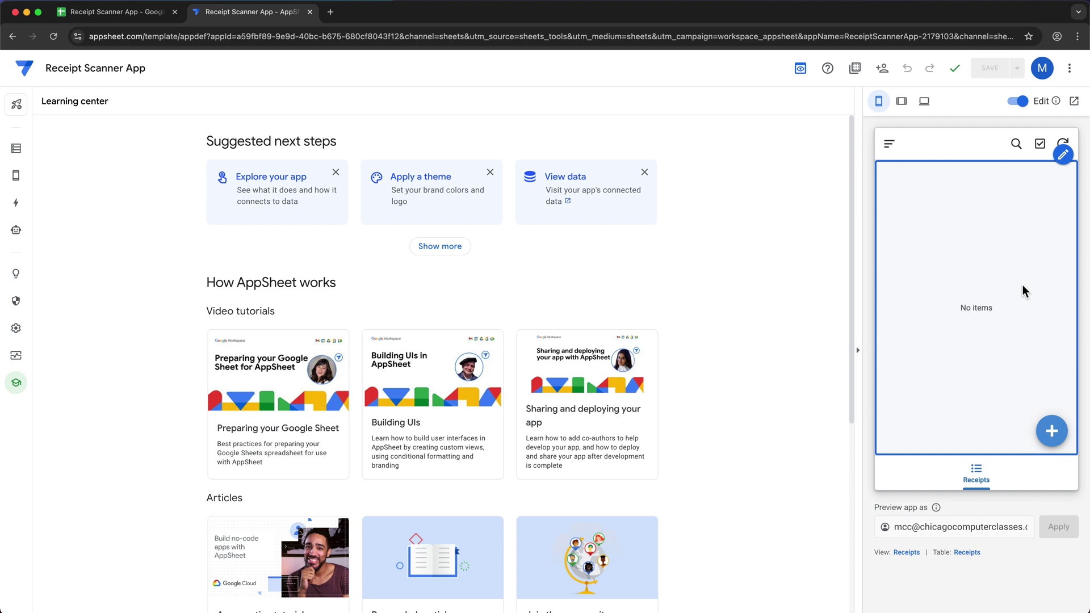
Open the Receipts table's column settings and review the initial values of its columns
left_click(17, 150)
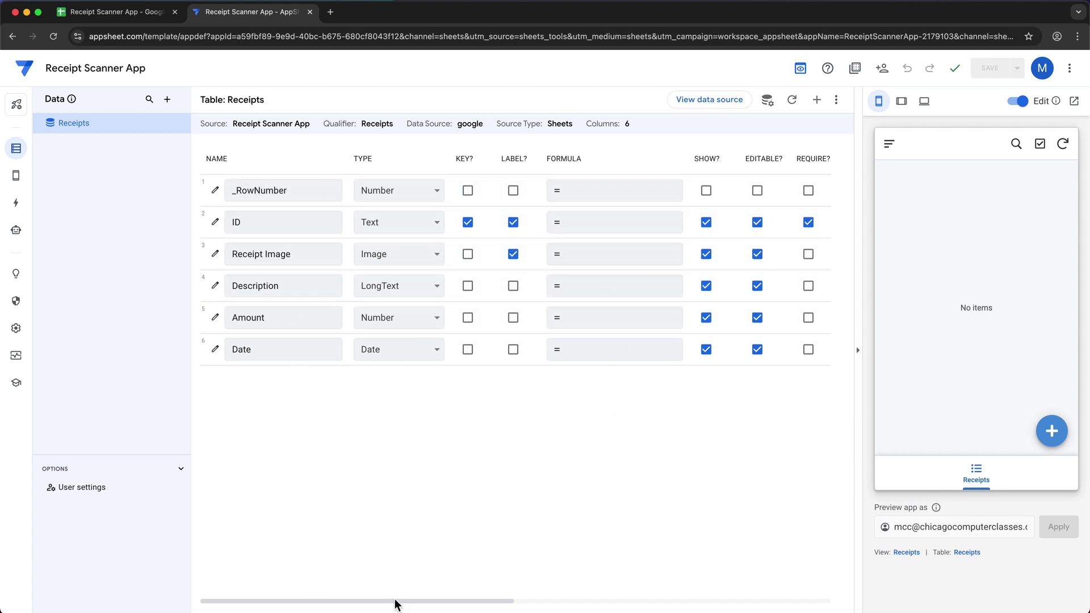
left_click_drag(396, 602, 641, 604)
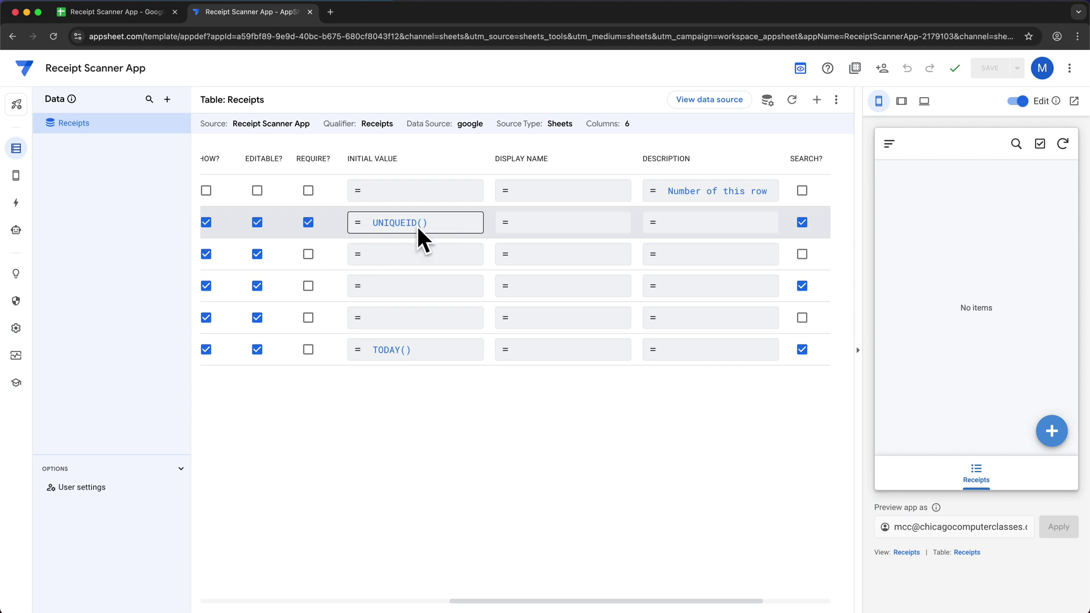
left_click(538, 602)
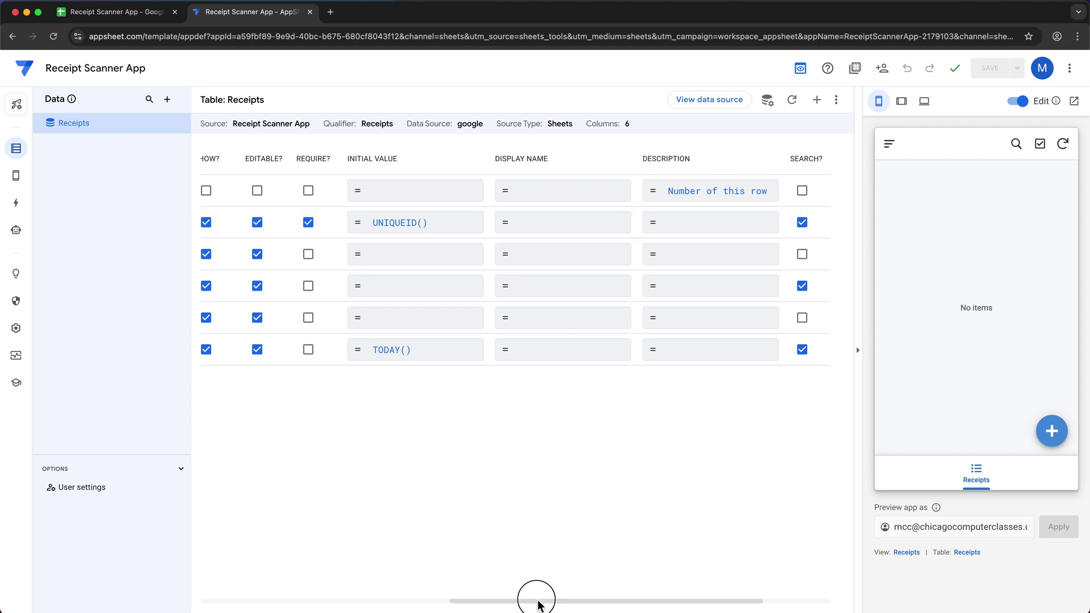
left_click_drag(538, 603, 229, 590)
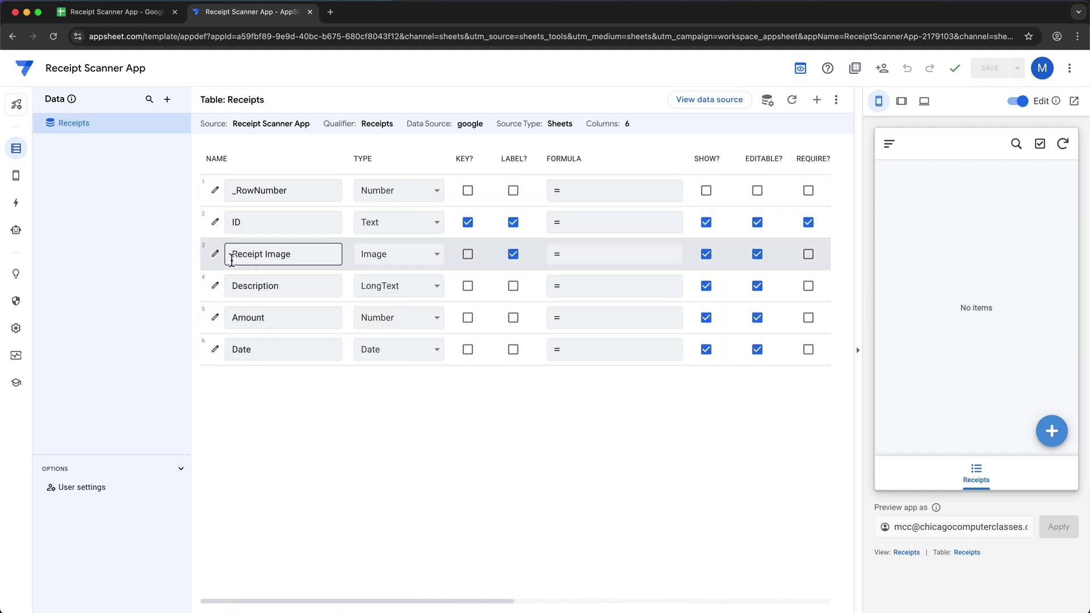
Choose Image as the type of the Receipt Image column and Text as the type of the Description column
left_click(407, 259)
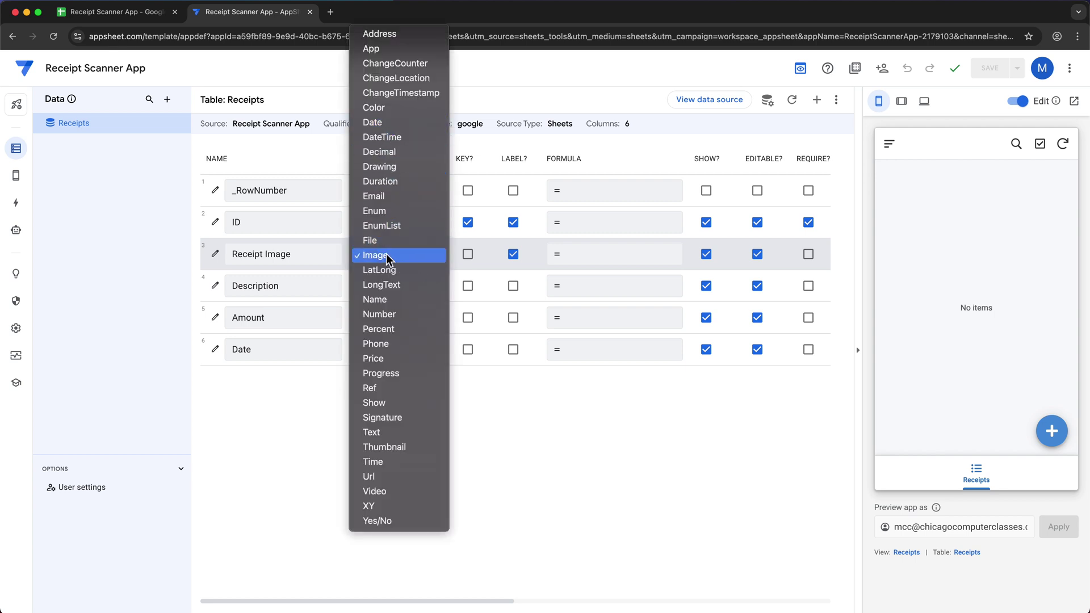
left_click(390, 257)
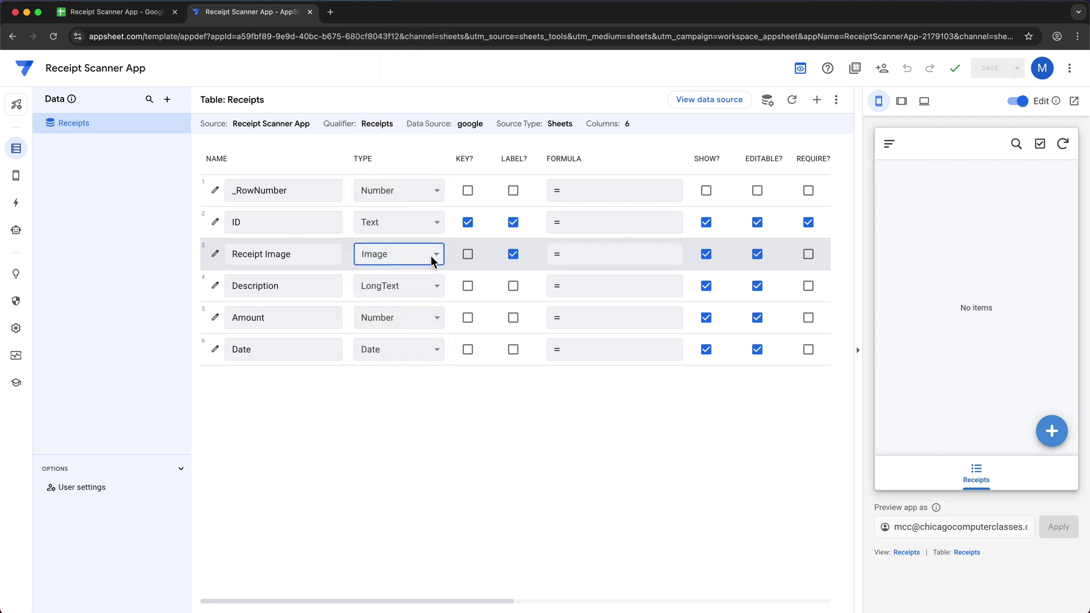
left_click_drag(485, 603, 381, 600)
left_click(403, 291)
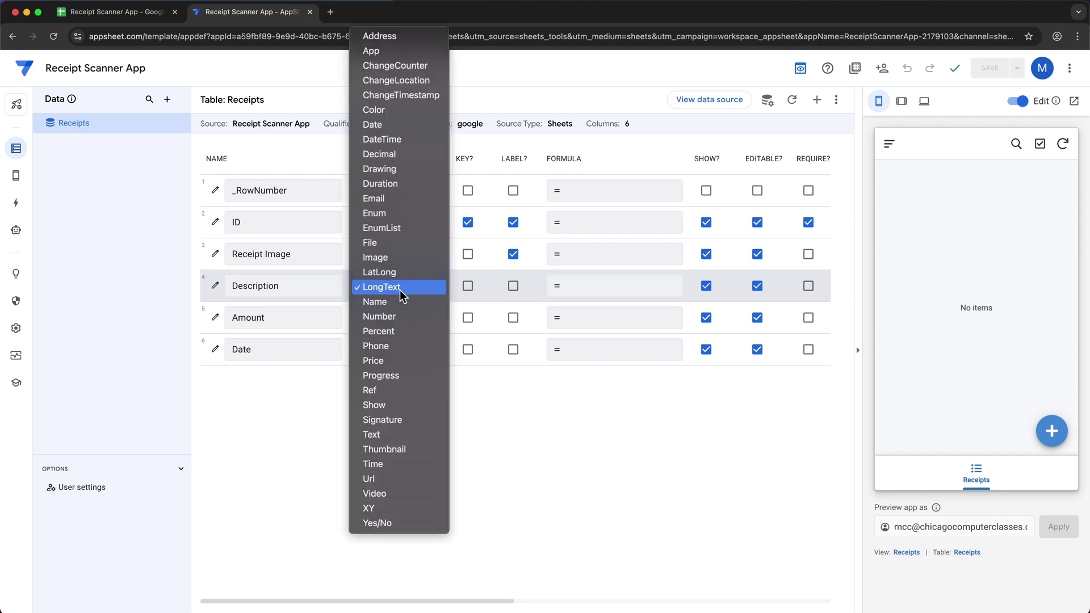
left_click(385, 435)
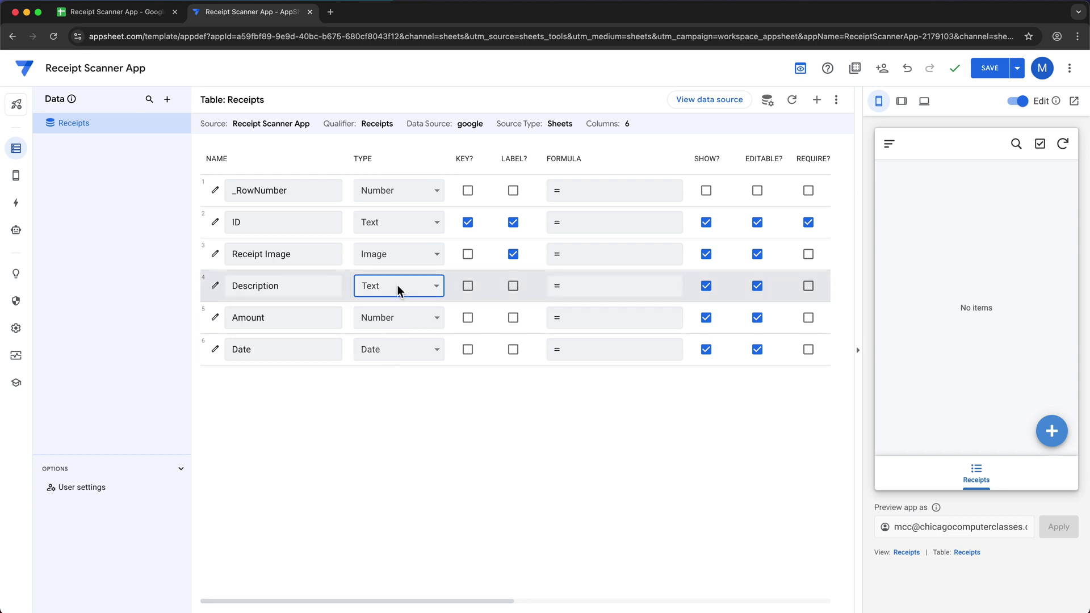
left_click(349, 602)
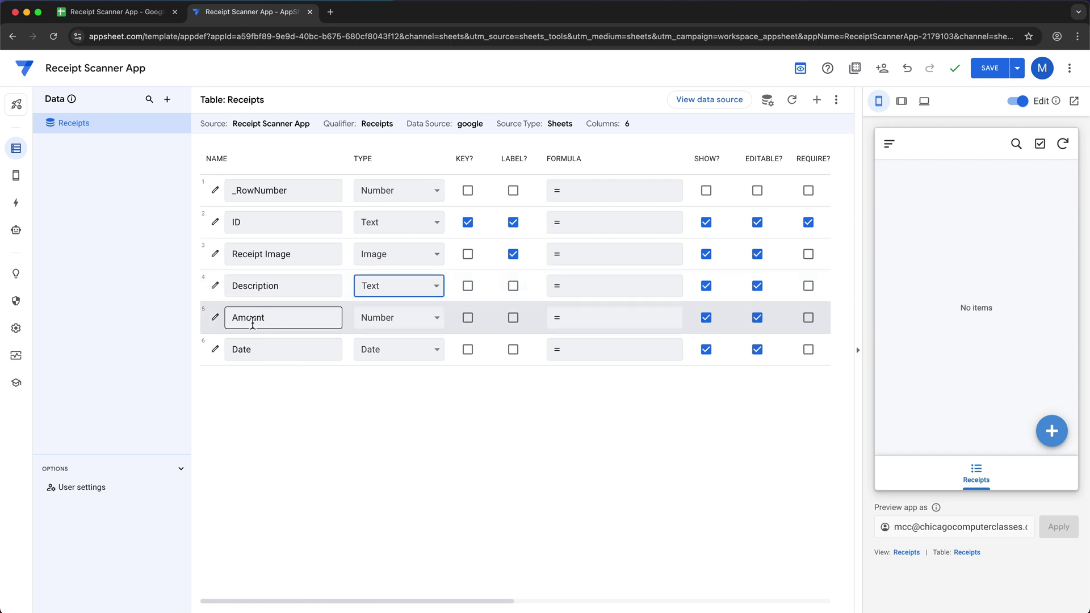
Set the Amount column's type to Price and the Date column's type to DateTime
left_click(407, 319)
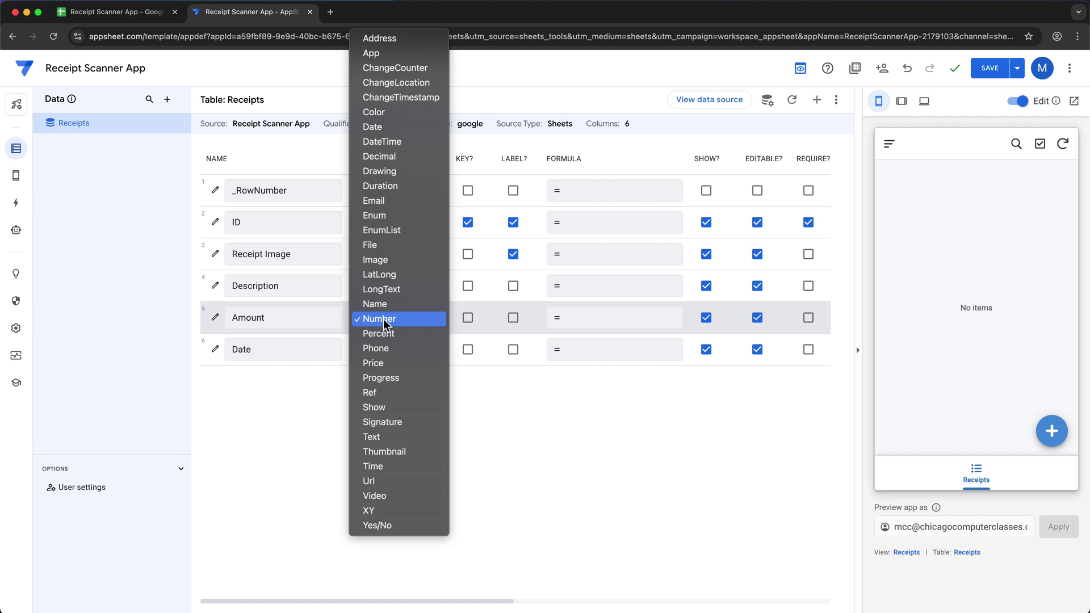
left_click(381, 369)
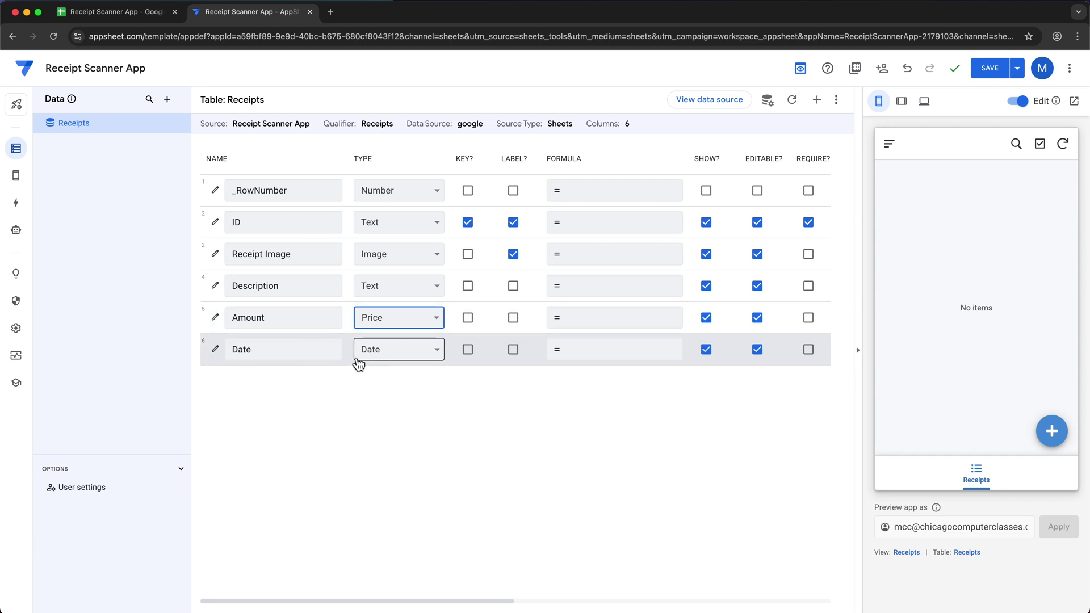
left_click(401, 352)
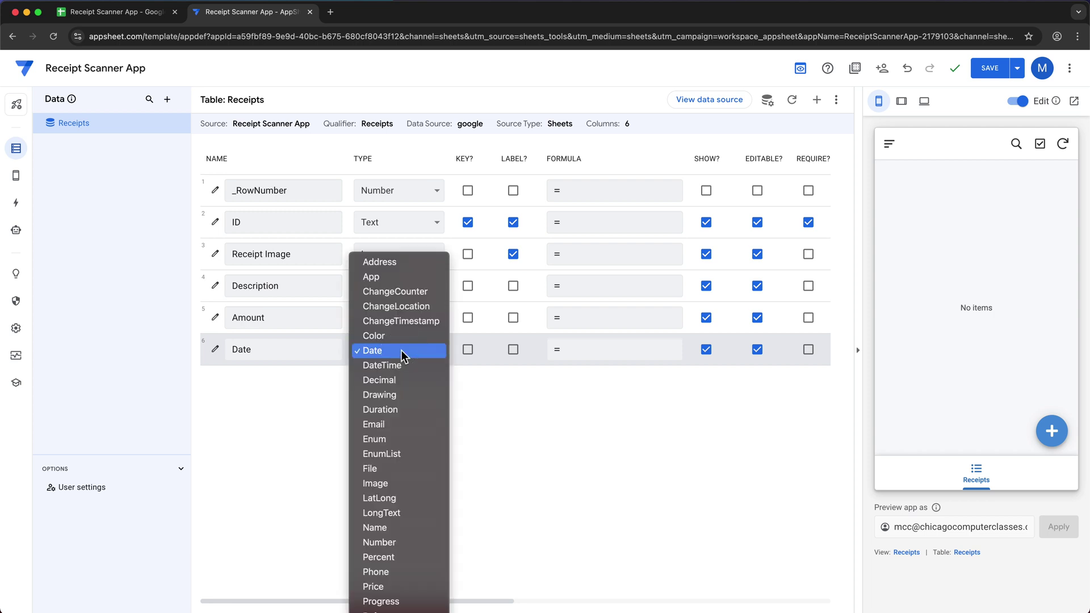
left_click(401, 365)
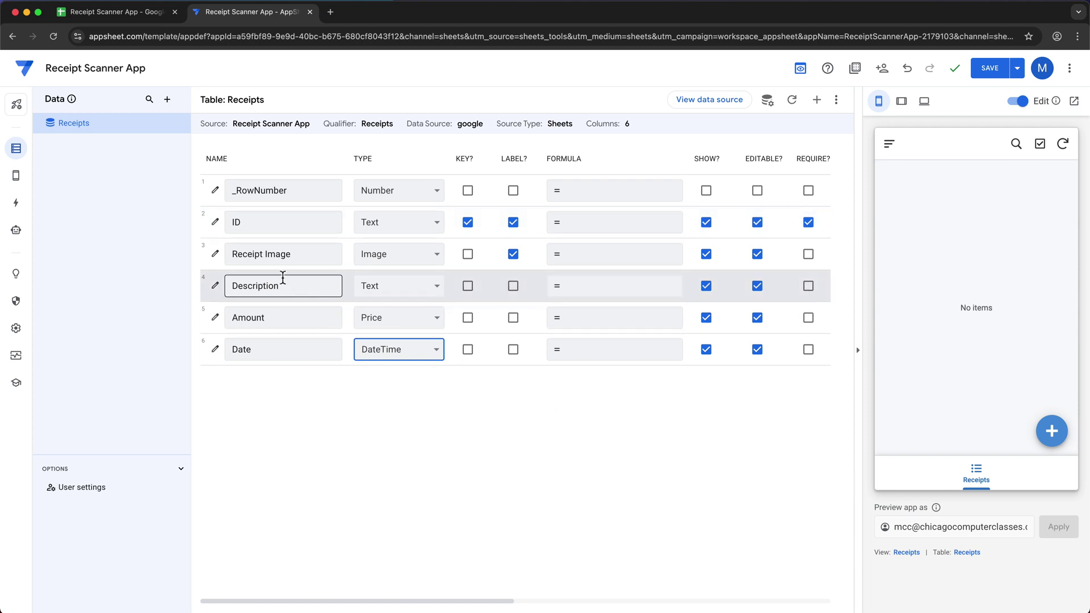
Make the Receipt Image, Amount and Date columns required
left_click(810, 260)
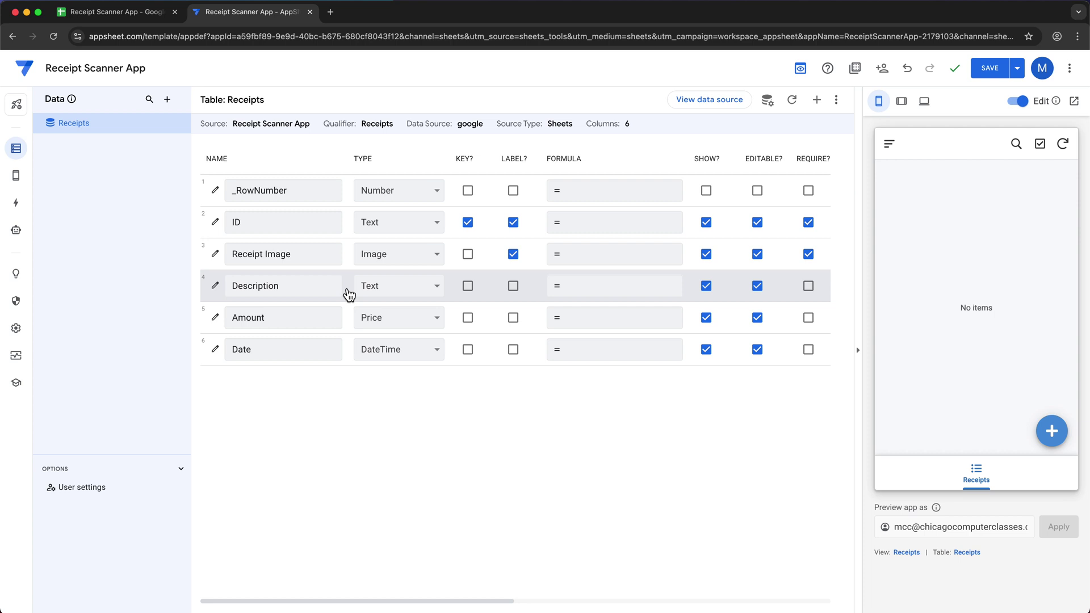
left_click(810, 325)
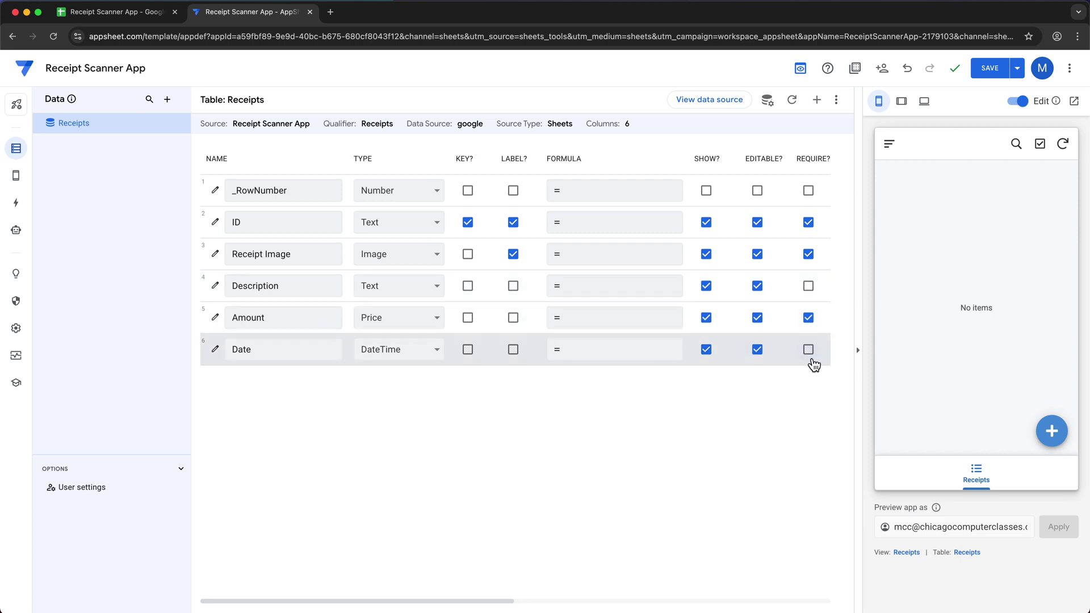
left_click(811, 356)
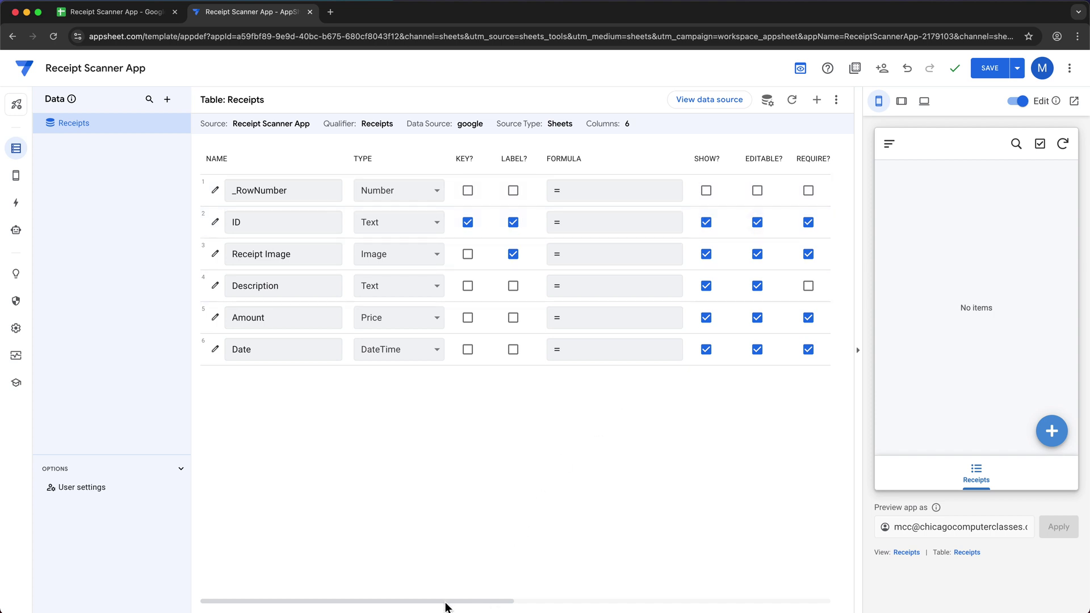
Set the initial value formula of the Date column to NOW() and save the expression
left_click_drag(445, 603, 636, 609)
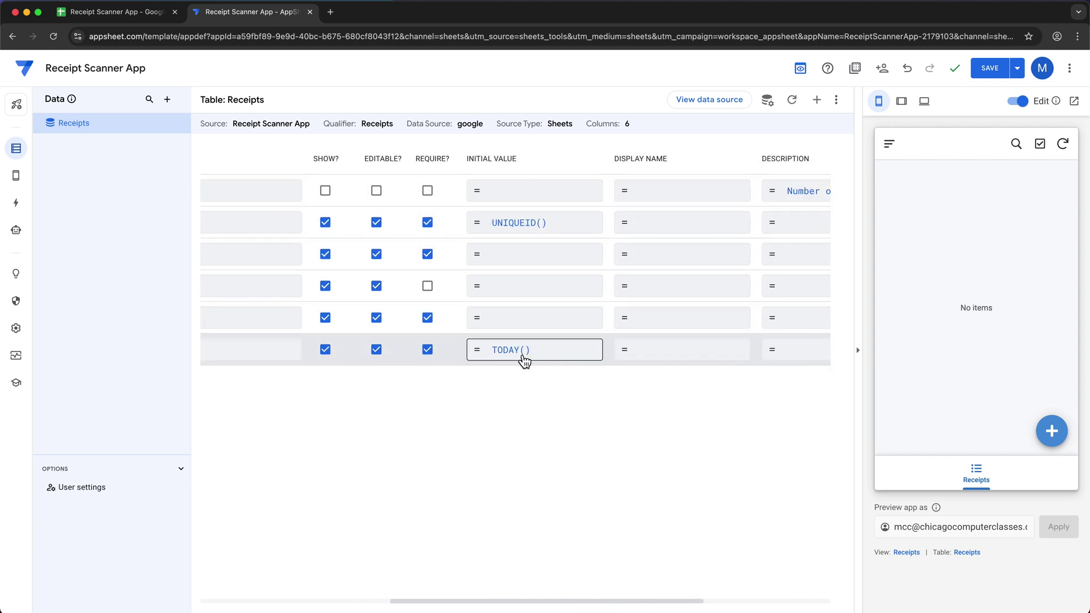
left_click_drag(619, 602, 595, 603)
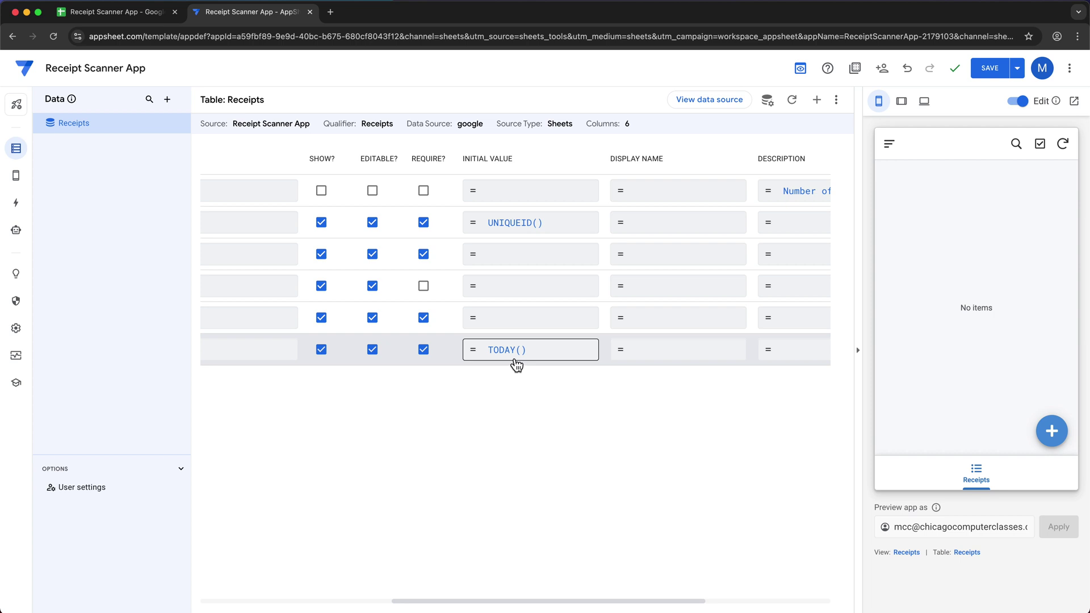
left_click(516, 362)
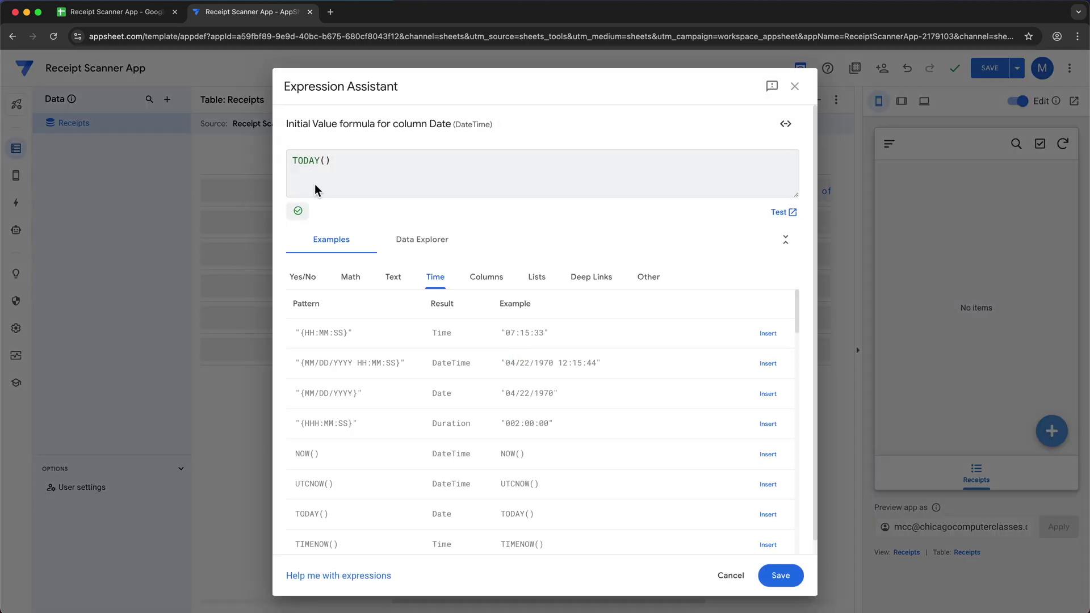
double_click(307, 161)
type("NOW")
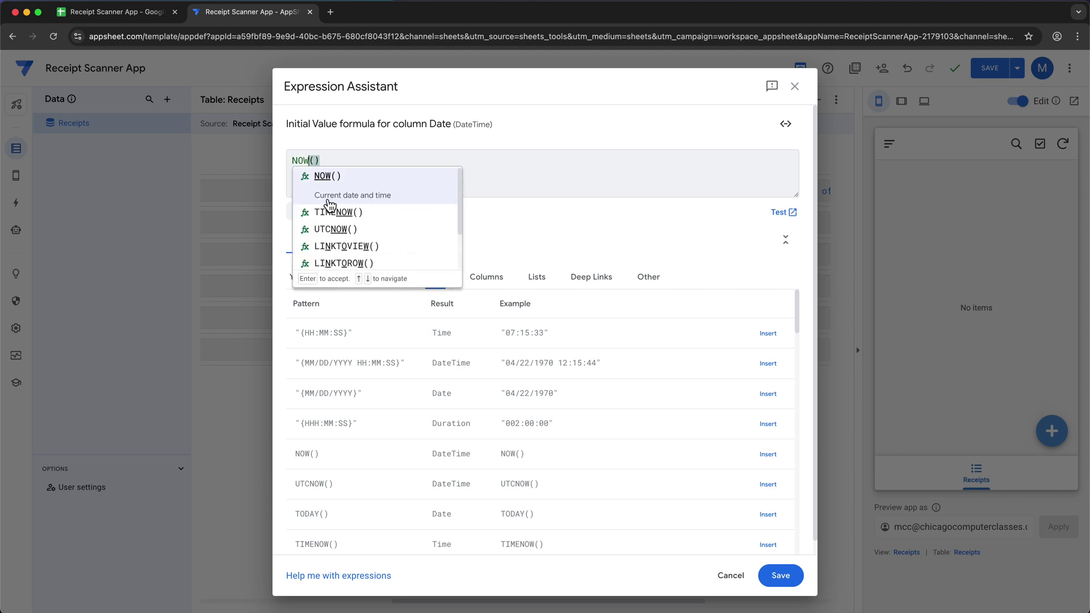
left_click(362, 158)
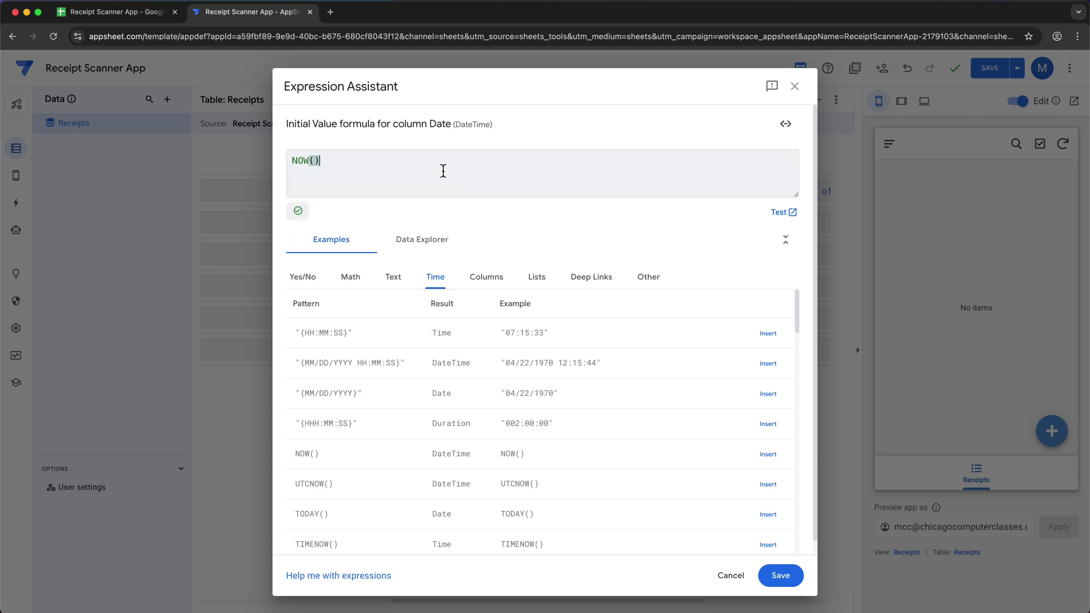
left_click(783, 577)
Set the Receipt Image column's image folder path to "/Receipt Images" and finish editing the column
left_click_drag(549, 602, 317, 606)
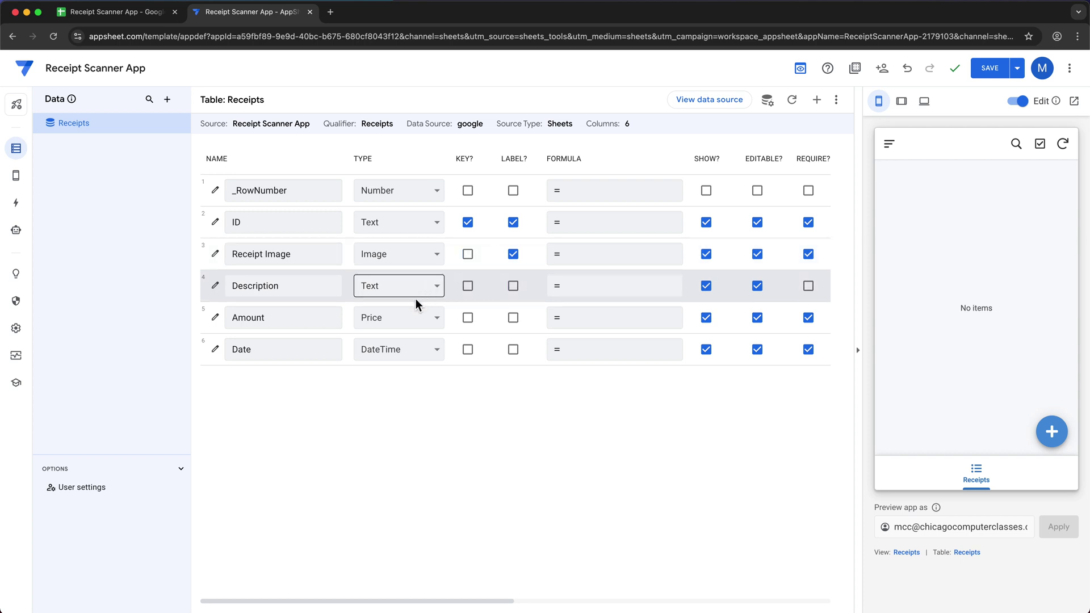
left_click(221, 260)
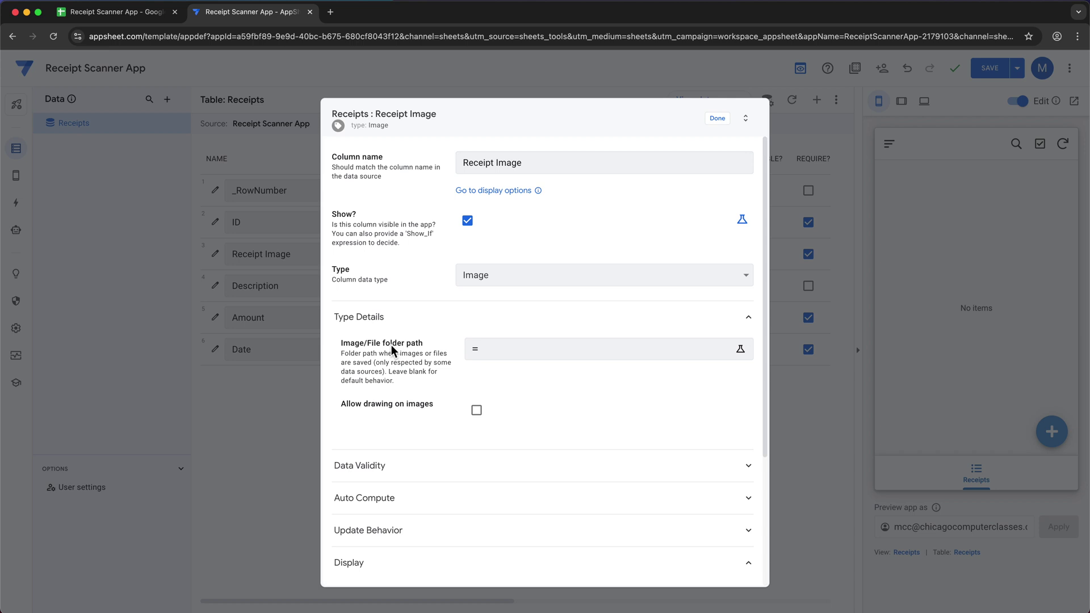
left_click(486, 357)
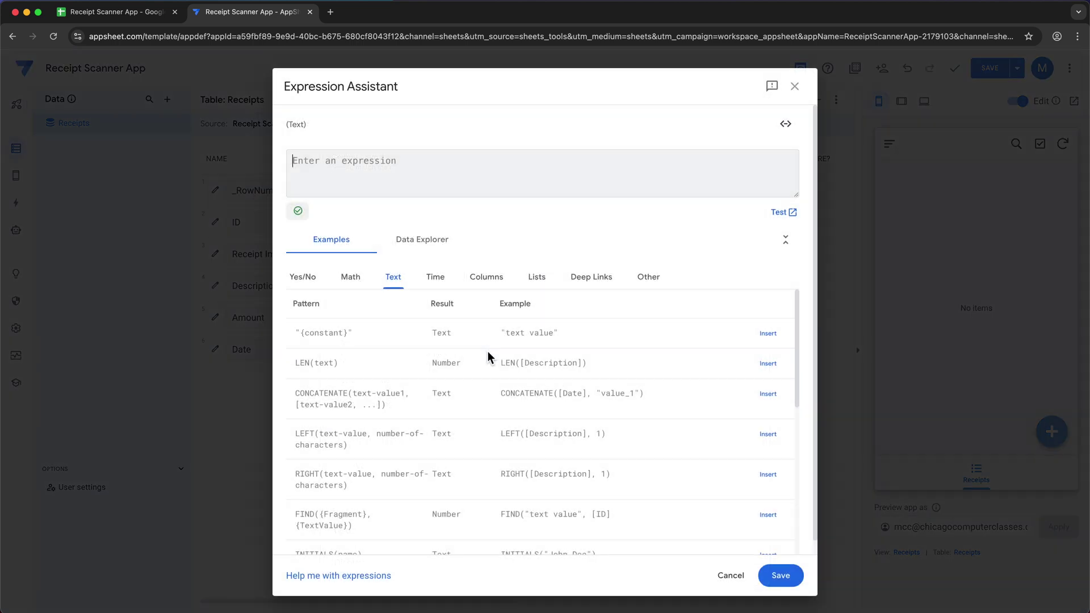
left_click(320, 174)
type("=\"\"")
type("Receipt Ima")
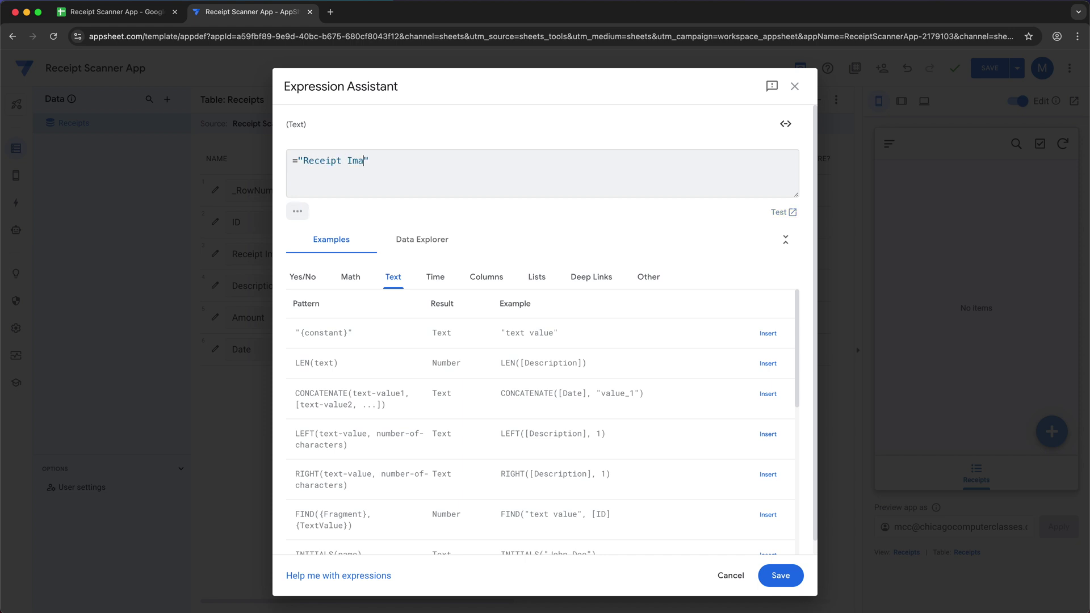
type("ges")
left_click(306, 165)
type("/")
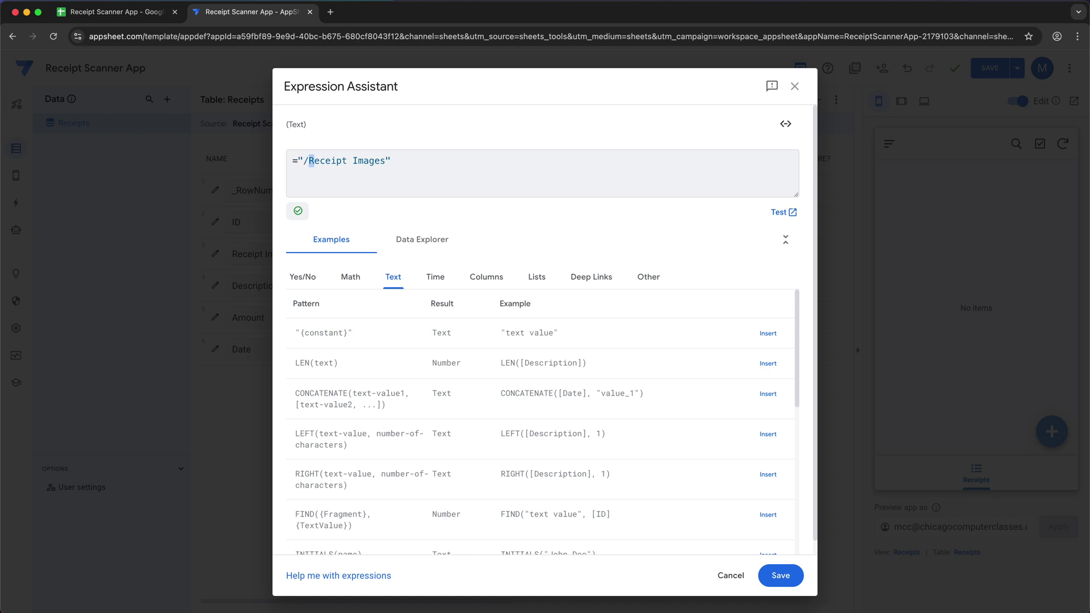
left_click_drag(311, 162, 386, 161)
left_click(386, 161)
type("/")
key("BackSpace")
left_click(781, 575)
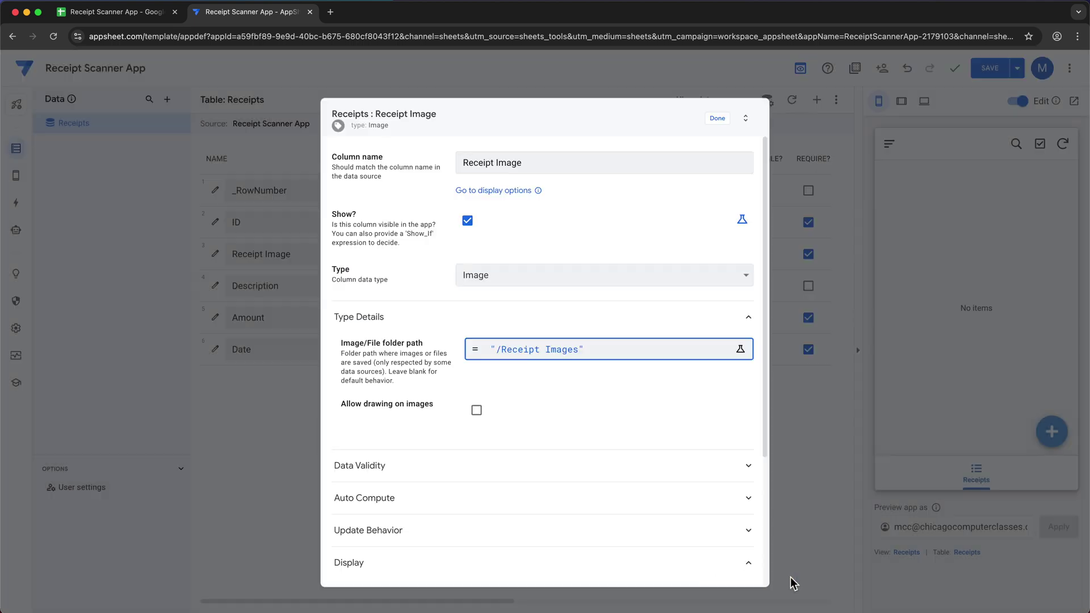
left_click(719, 120)
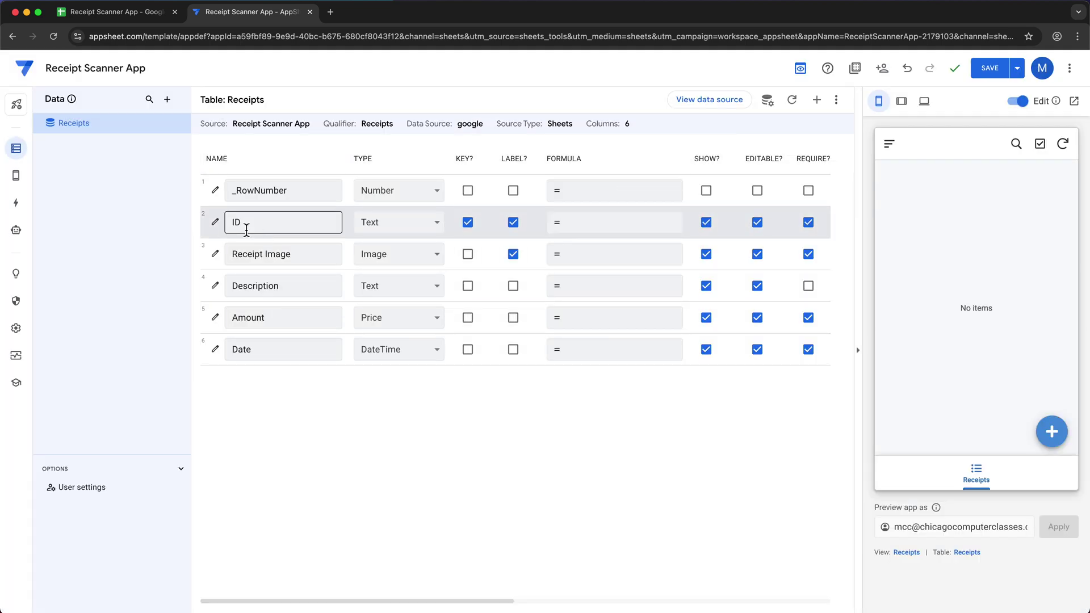
Give the Amount column 2 decimal digits and the $ currency symbol, and finish editing the column
left_click(216, 320)
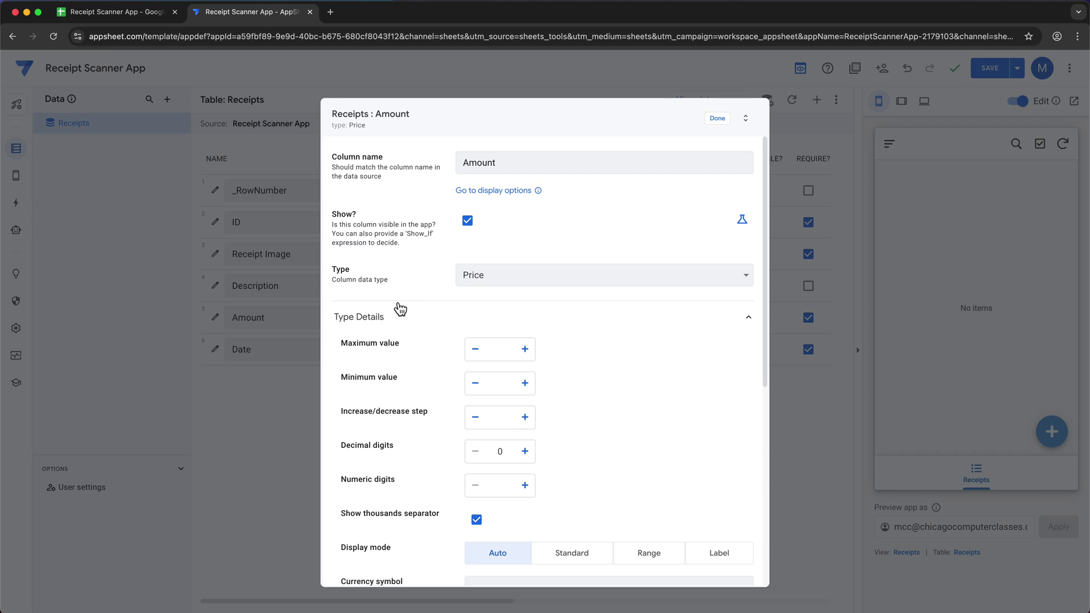
scroll(394, 298, "down", 1)
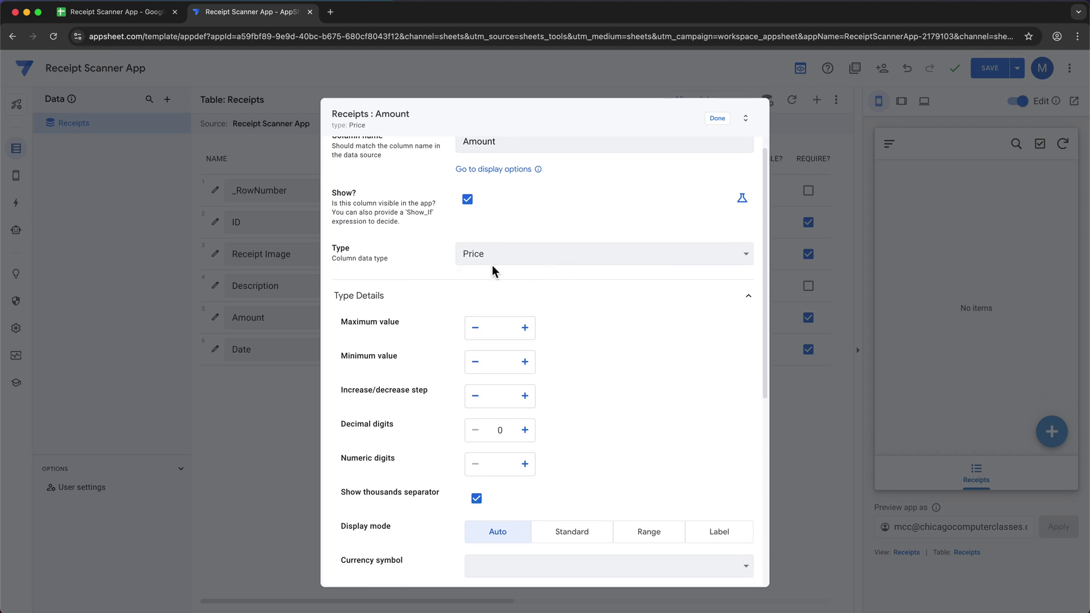
scroll(411, 314, "down", 5)
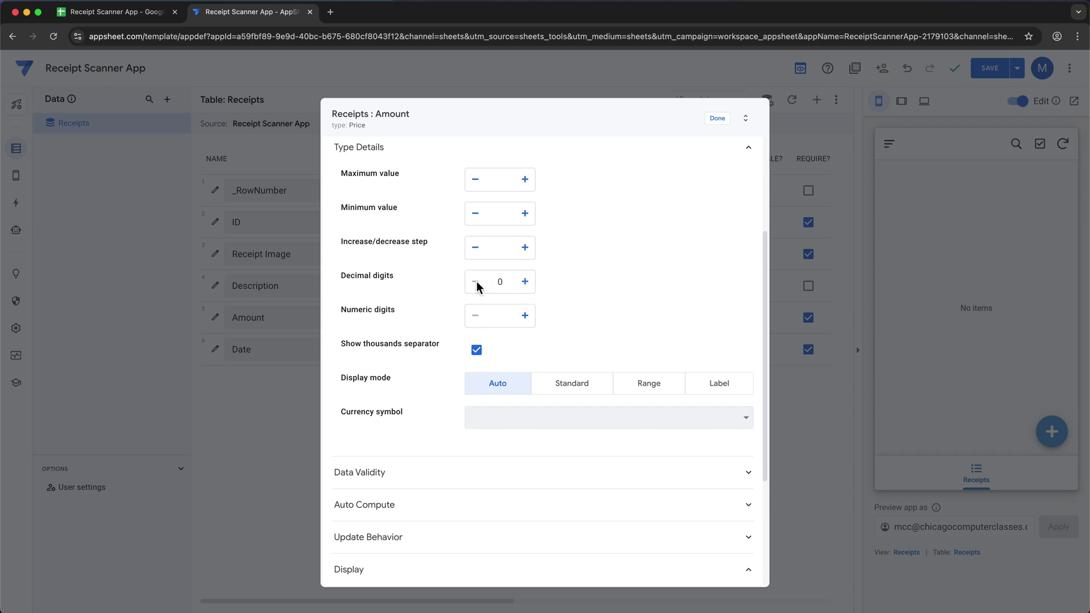
left_click(530, 286)
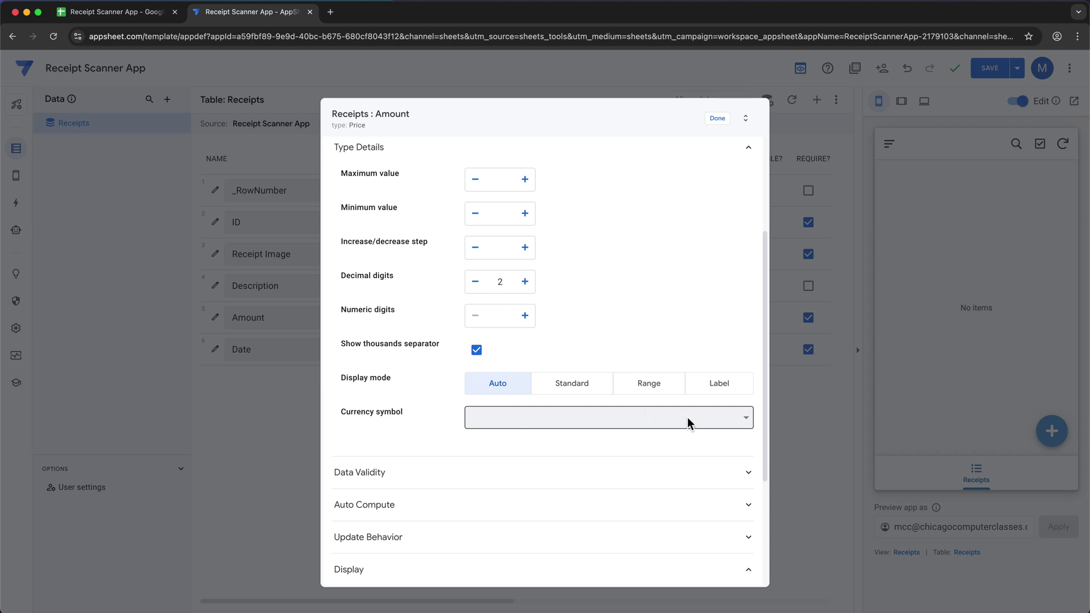
left_click(581, 426)
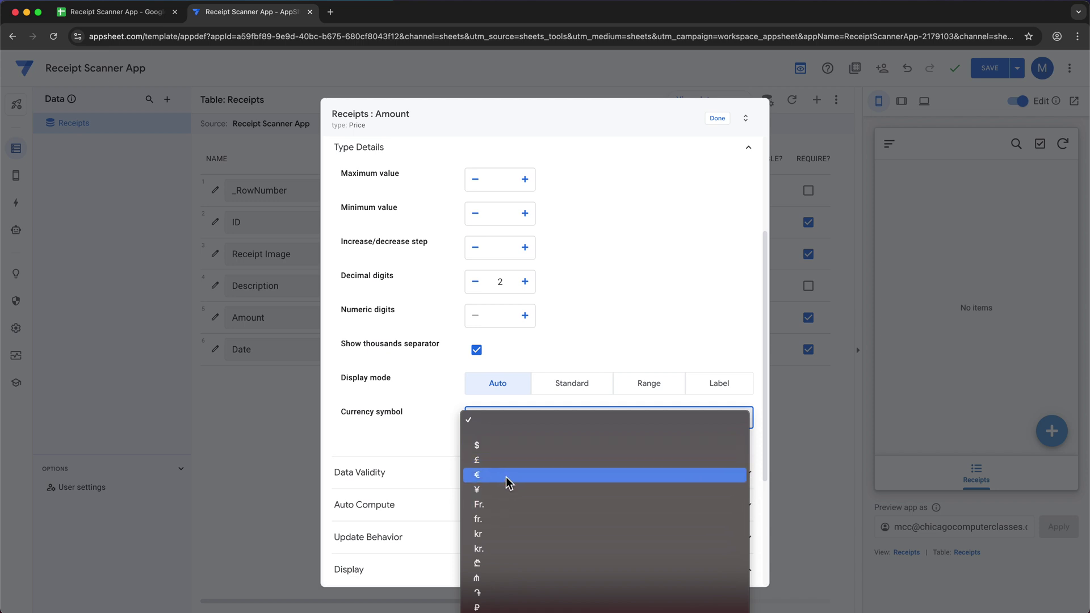
left_click(507, 446)
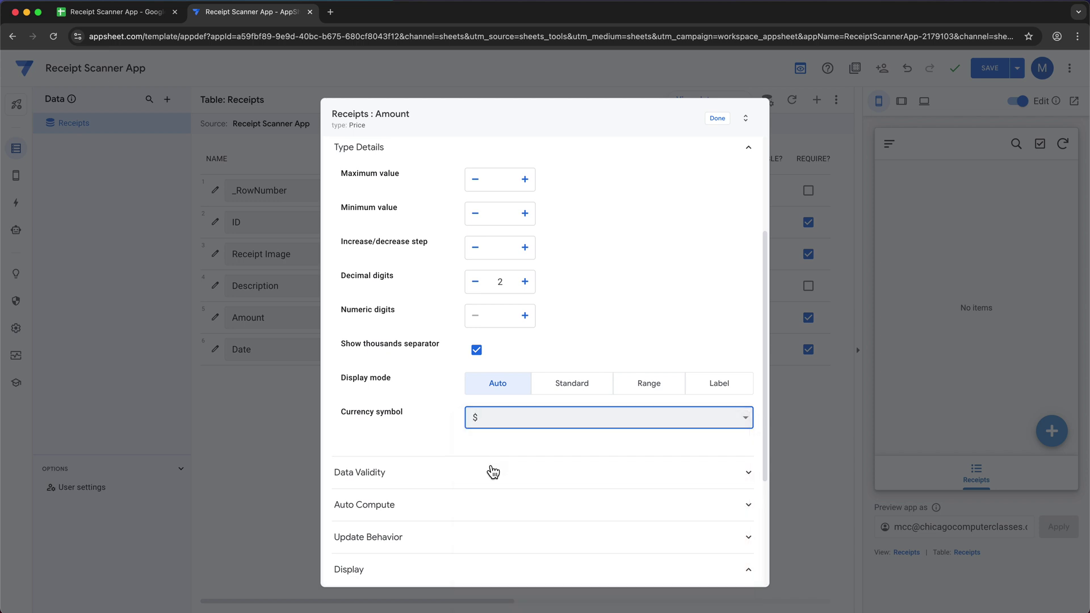
scroll(433, 427, "down", 1)
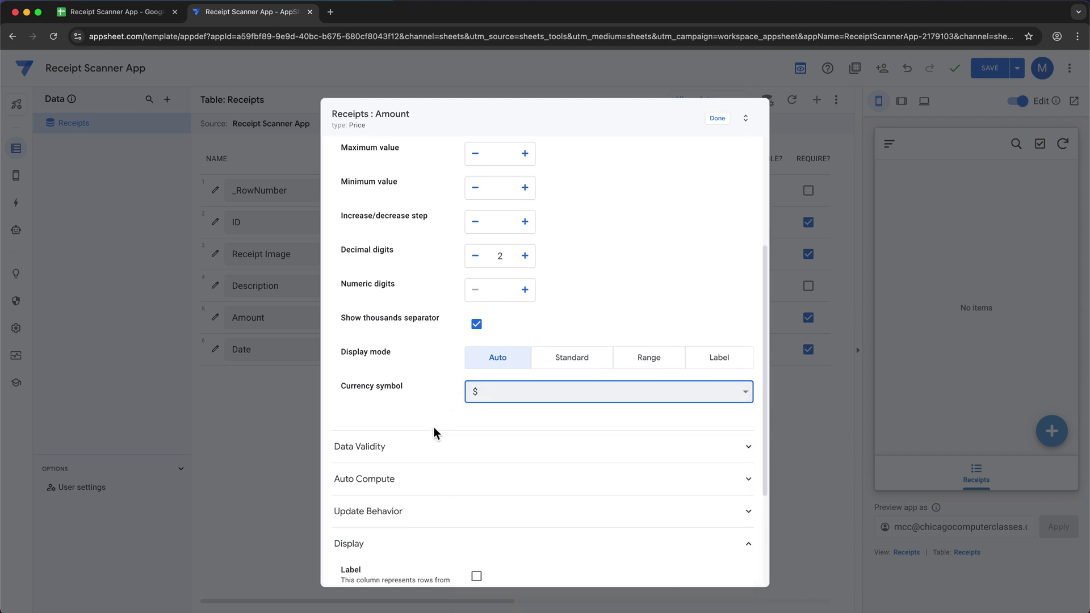
scroll(434, 427, "down", 3)
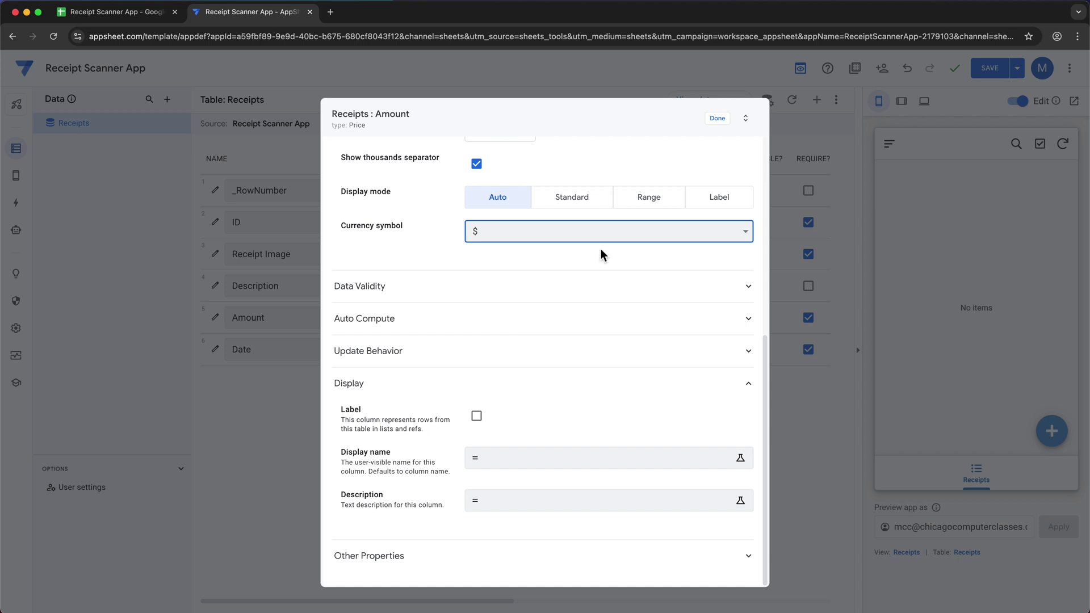
left_click(717, 120)
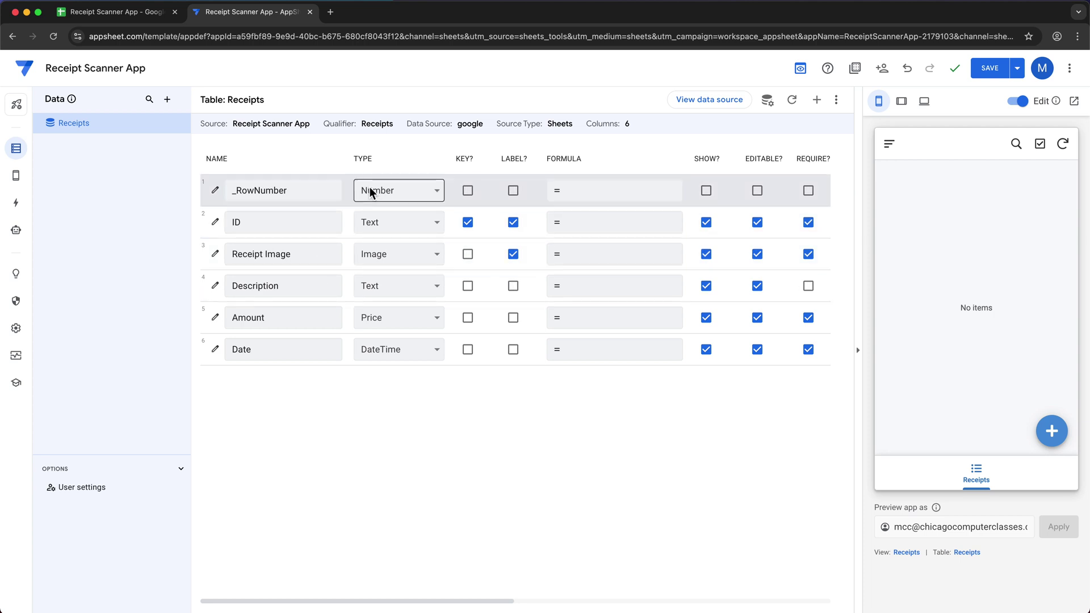
Open the app's views and review the Receipts view's type, sorting, image and header options
mouse_move(20, 186)
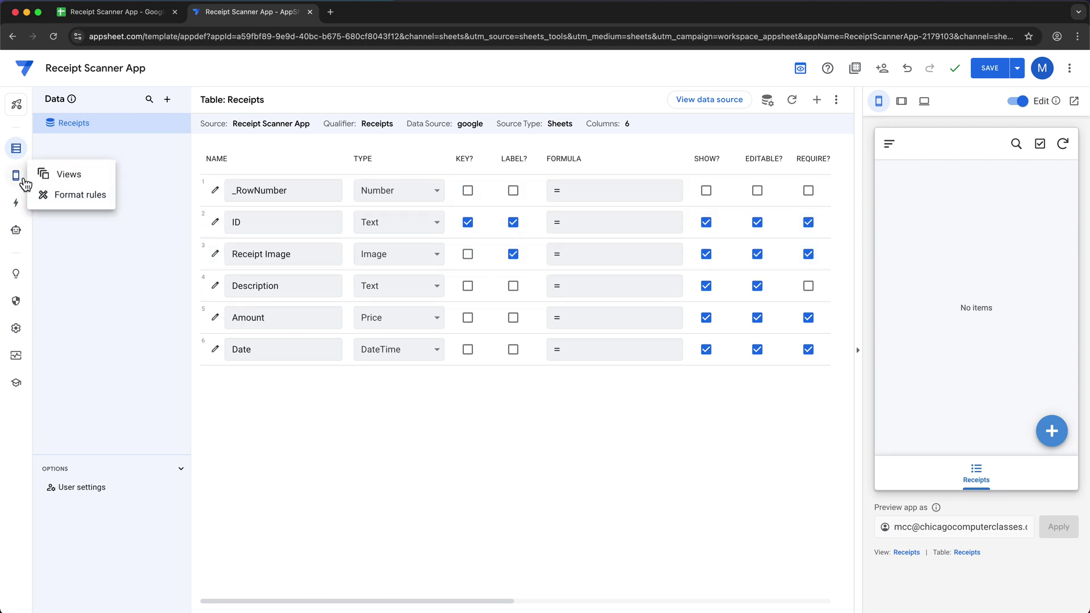
left_click(80, 186)
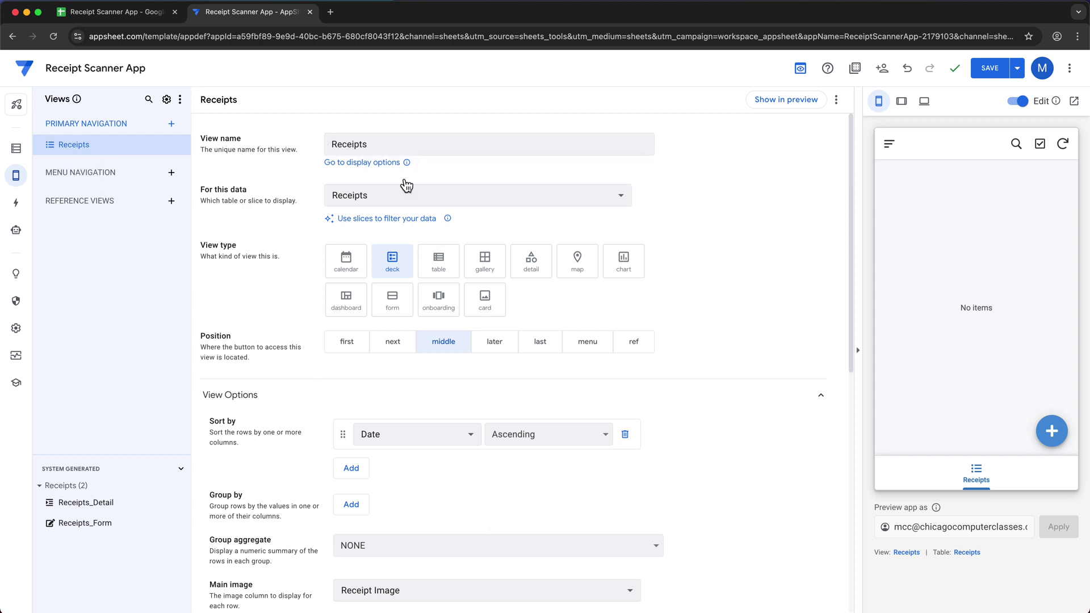
scroll(504, 246, "down", 5)
scroll(542, 308, "down", 2)
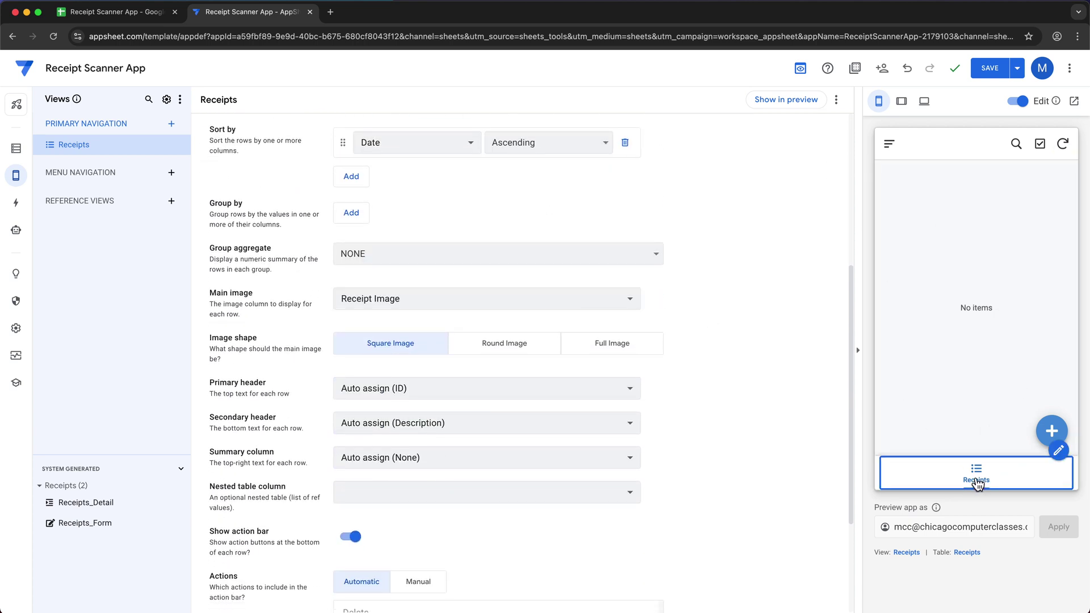
Open a new receipt entry form in the app preview and examine the order of its fields
left_click(1053, 432)
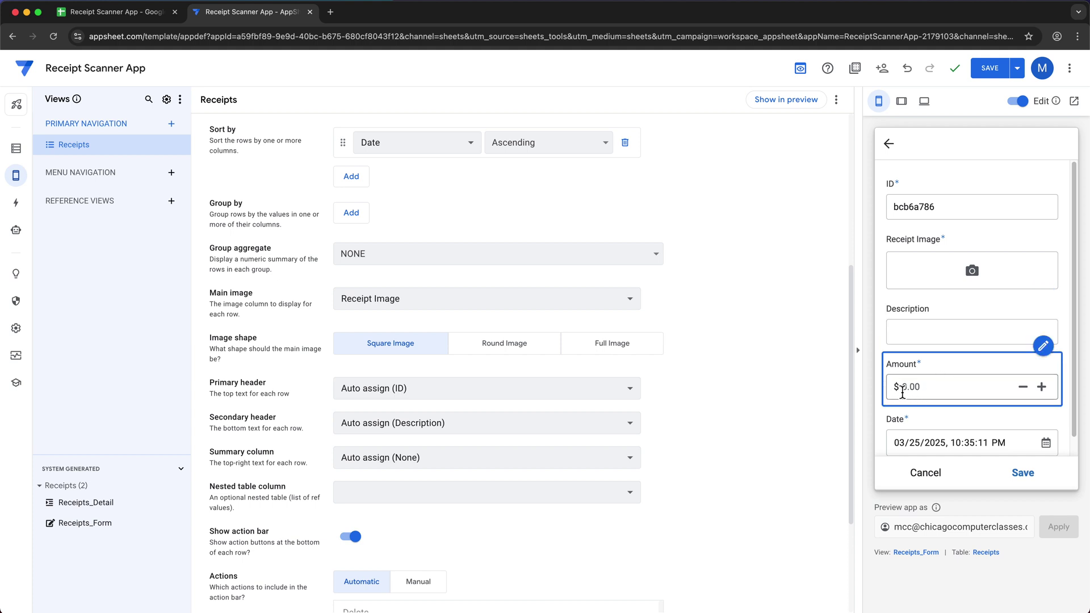
scroll(920, 400, "down", 1)
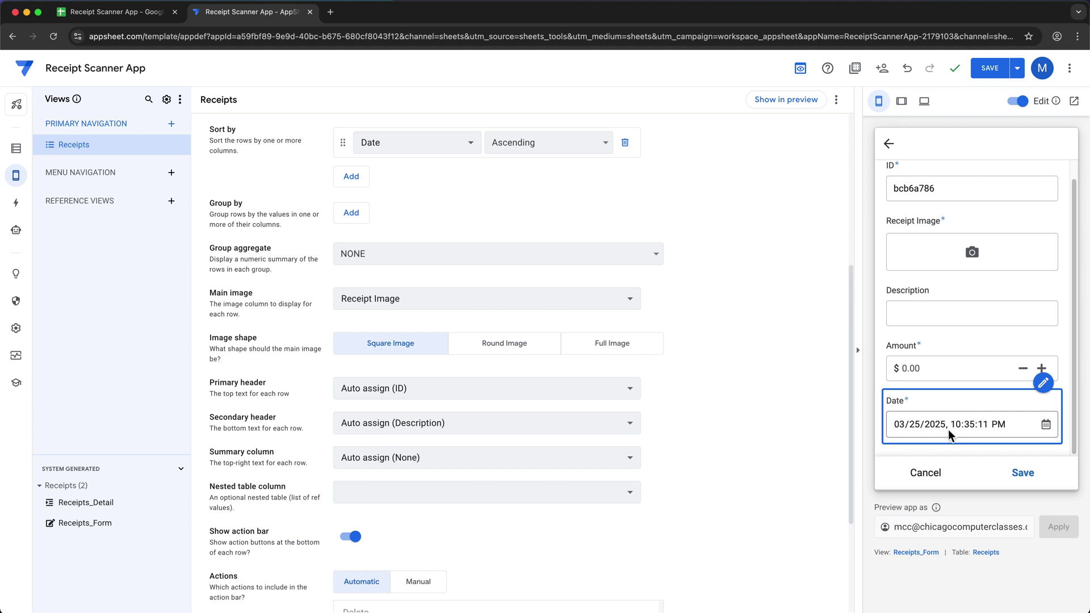
scroll(977, 255, "up", 1)
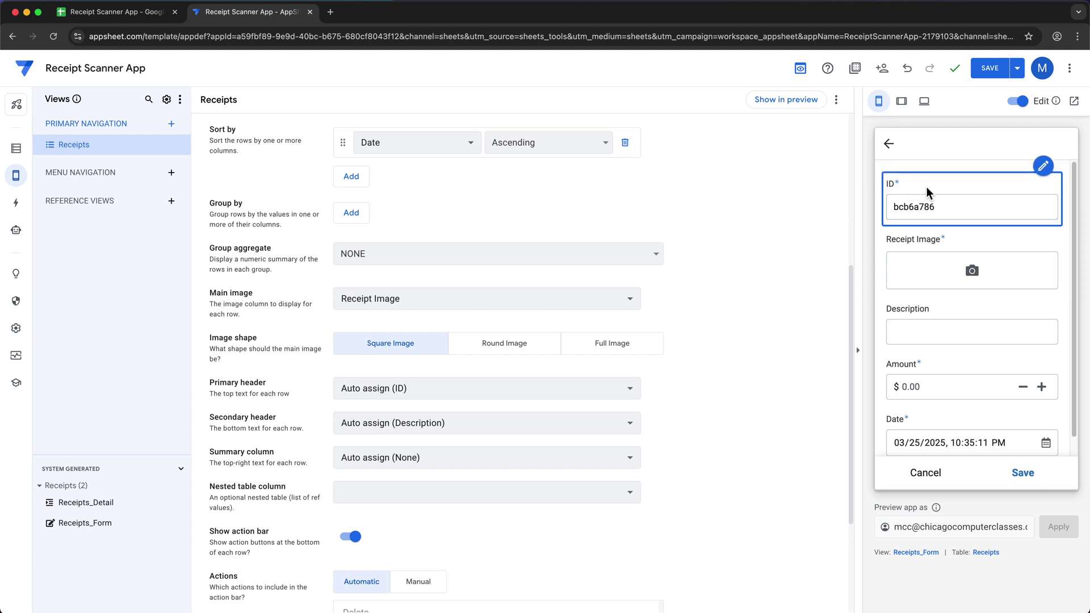
scroll(937, 335, "down", 1)
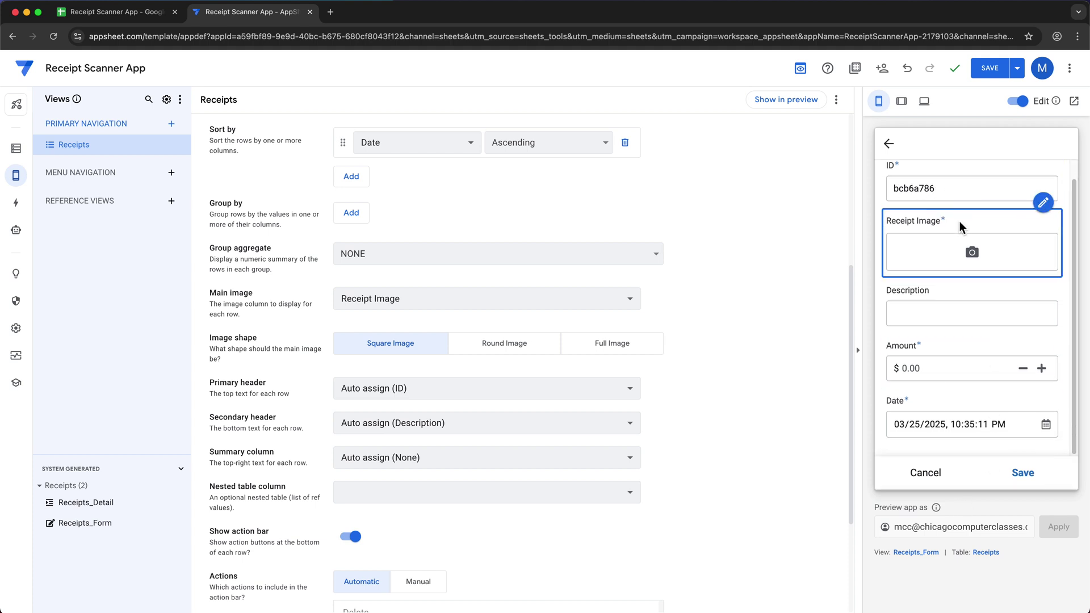
scroll(961, 239, "up", 1)
scroll(987, 207, "up", 1)
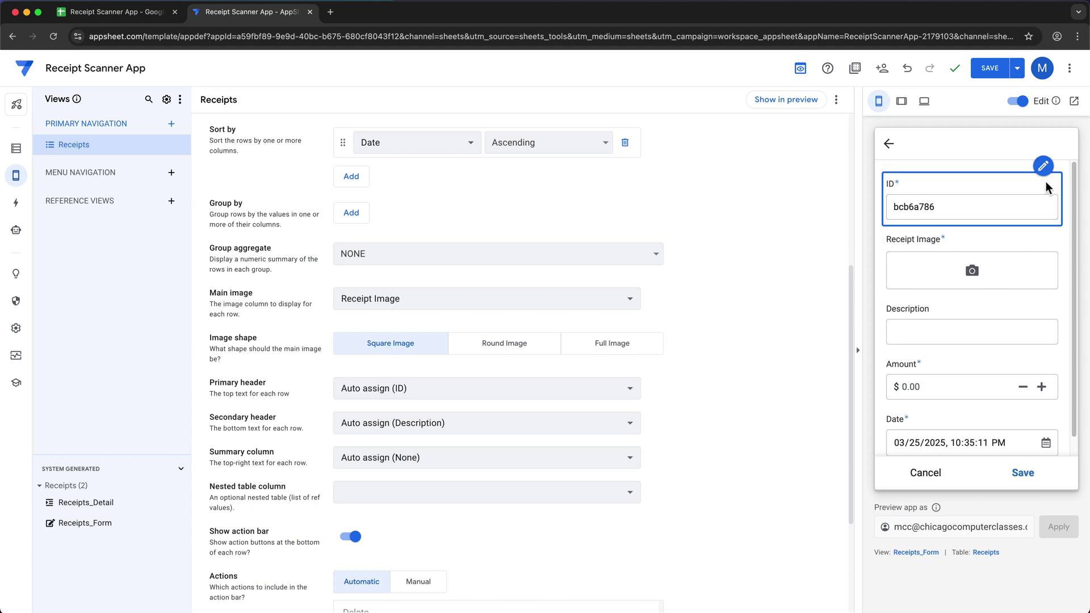
scroll(738, 307, "down", 1)
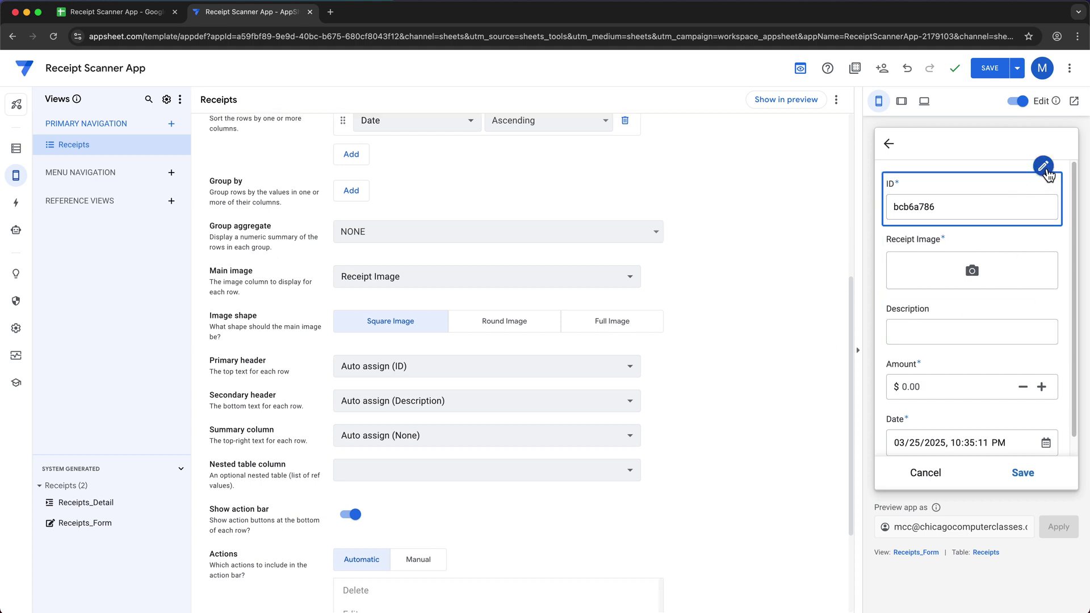
Switch the Receipts_Form view to manual column order, move ID to the end of the list, and save the app
left_click(1045, 168)
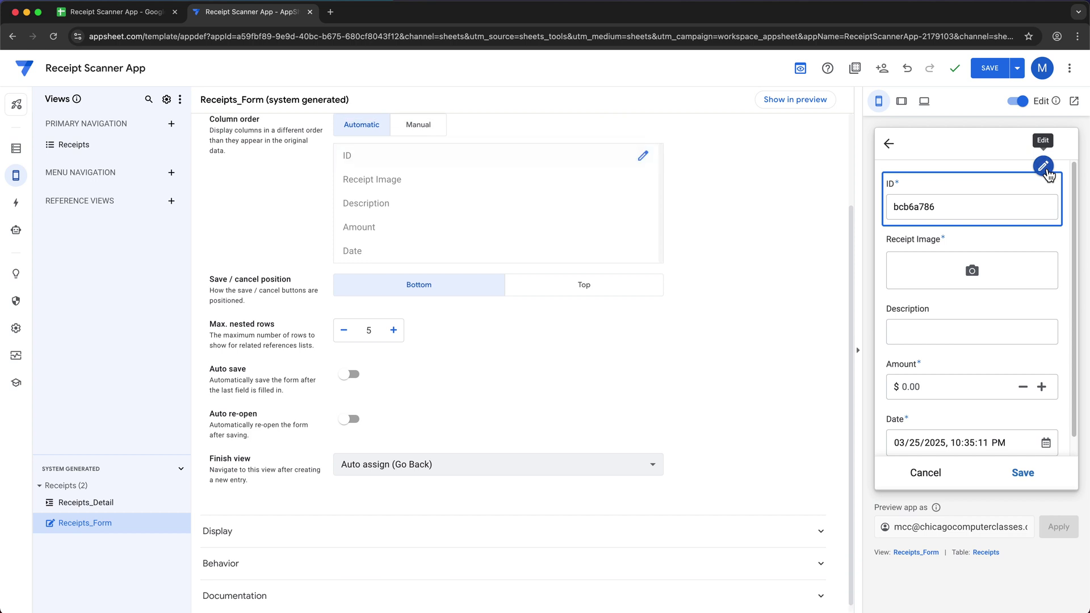
scroll(523, 184, "up", 3)
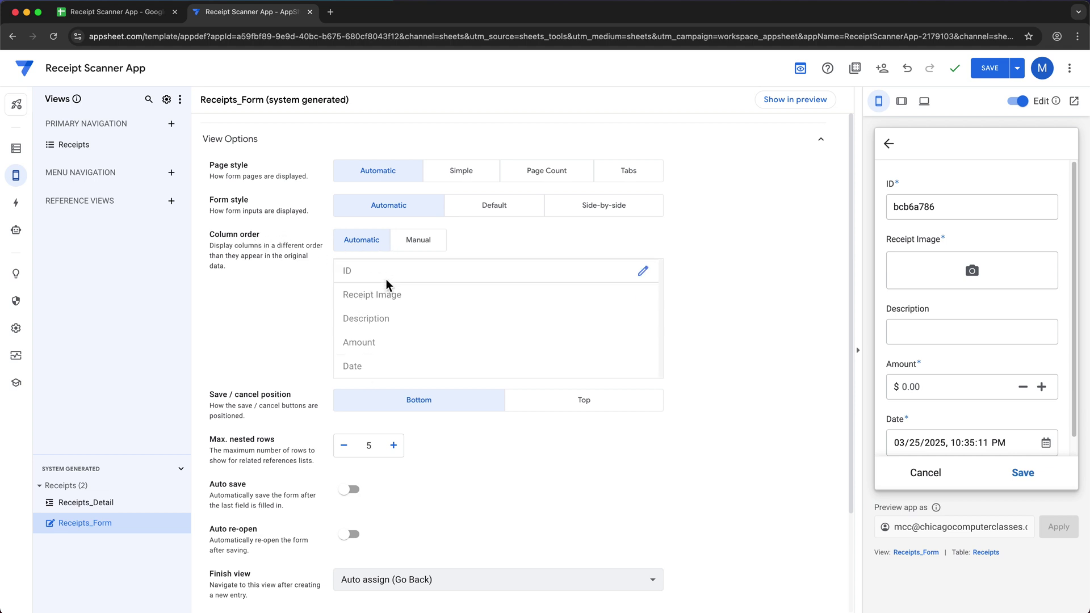
left_click(420, 248)
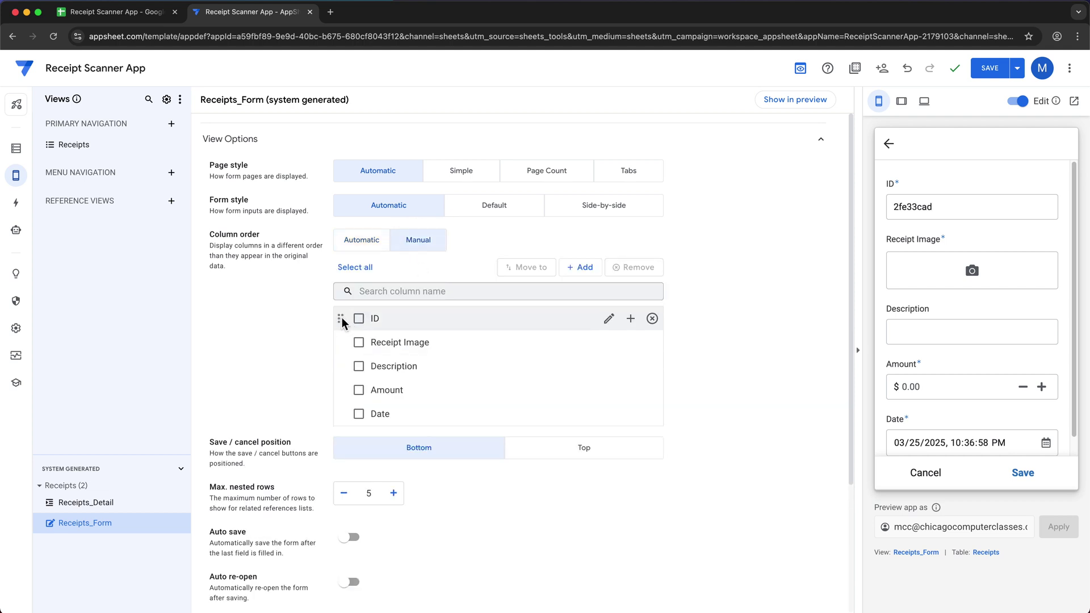
left_click_drag(342, 318, 343, 414)
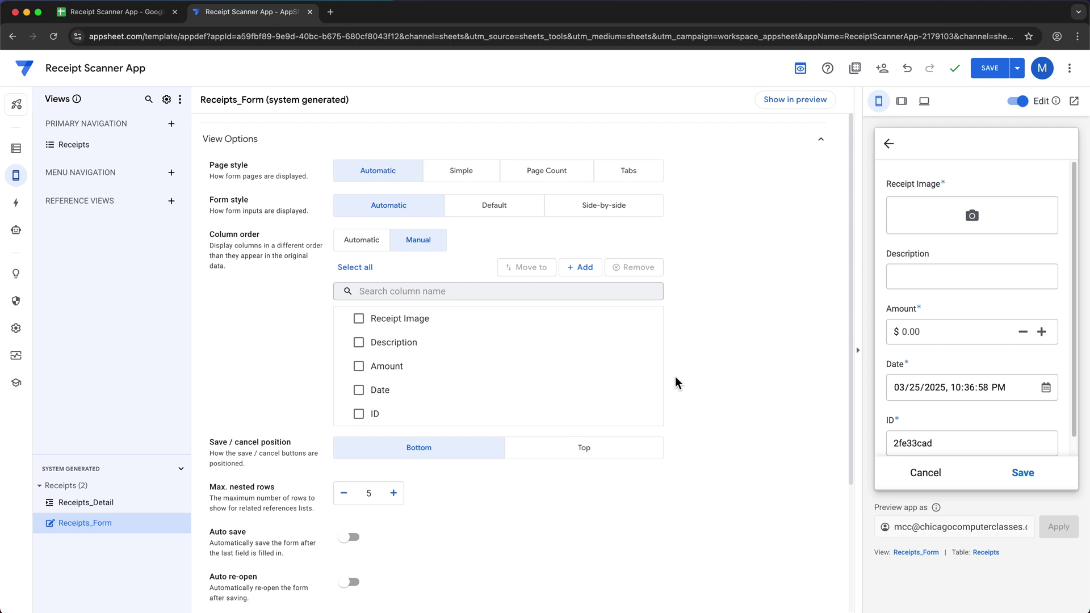
left_click(991, 71)
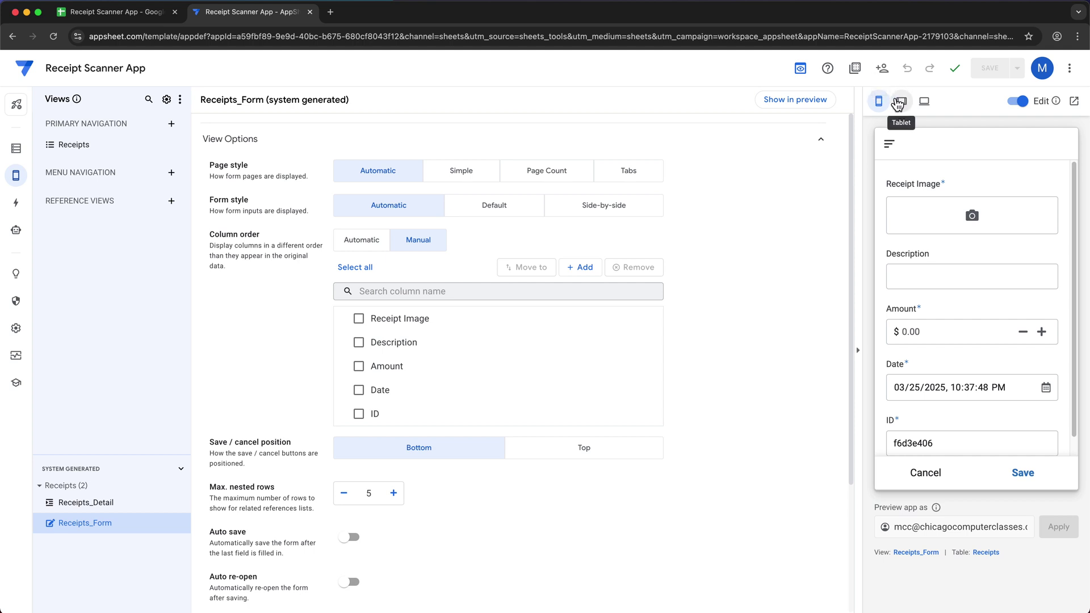
Open the app's sharing options, examine the share links including the mobile install link, and close them
left_click(887, 76)
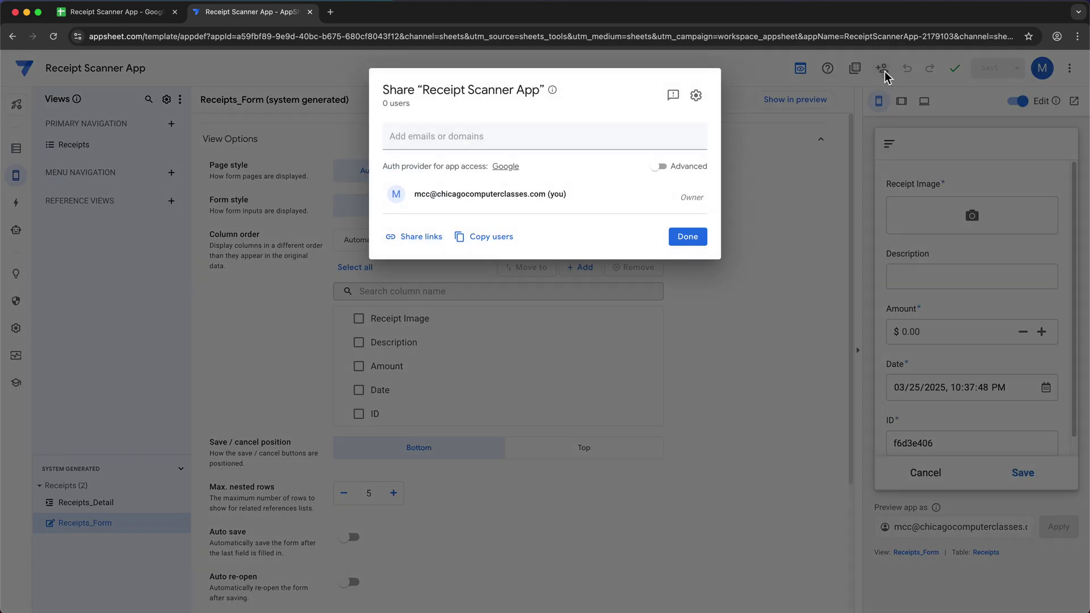
left_click(422, 238)
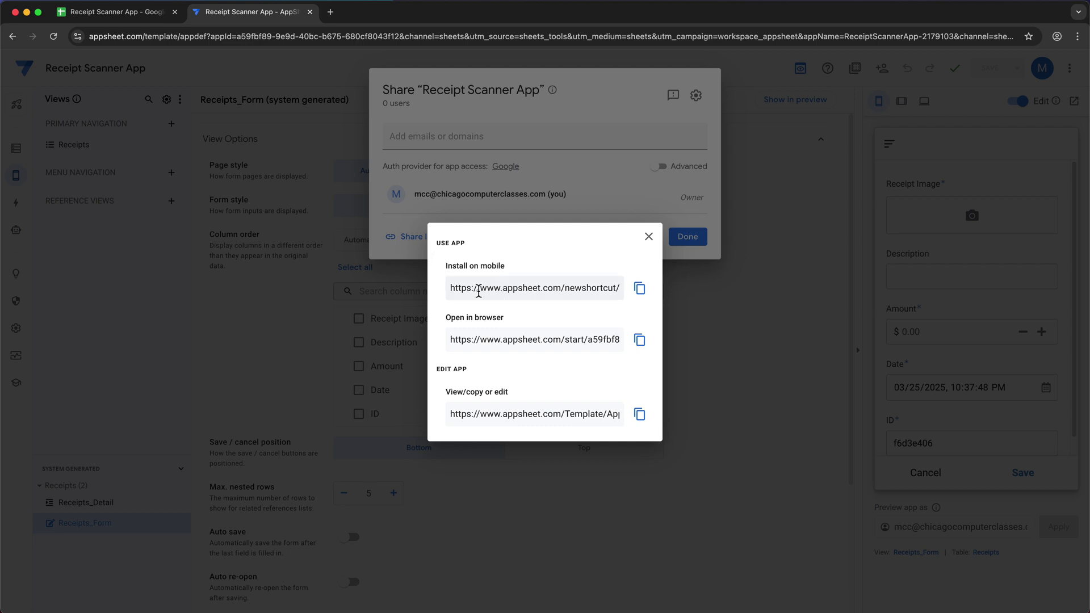
left_click_drag(452, 288, 372, 291)
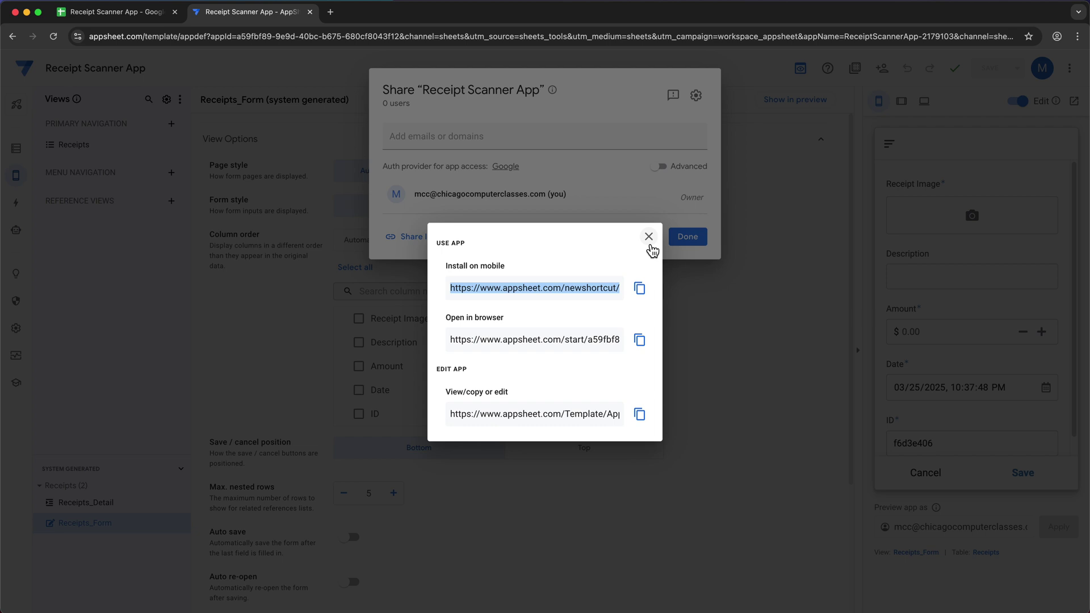
left_click(649, 237)
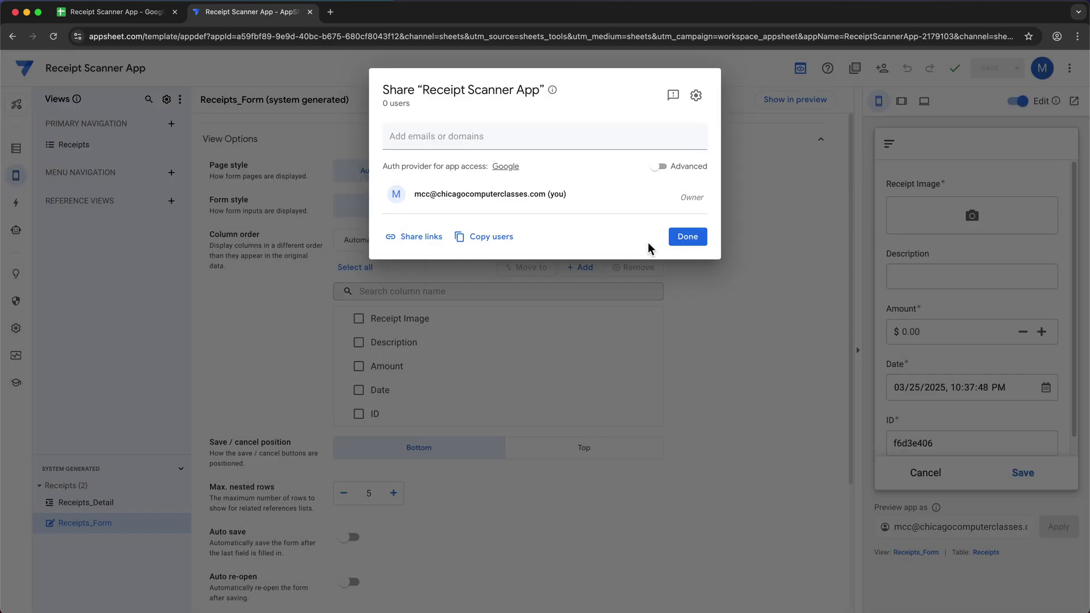
left_click(677, 243)
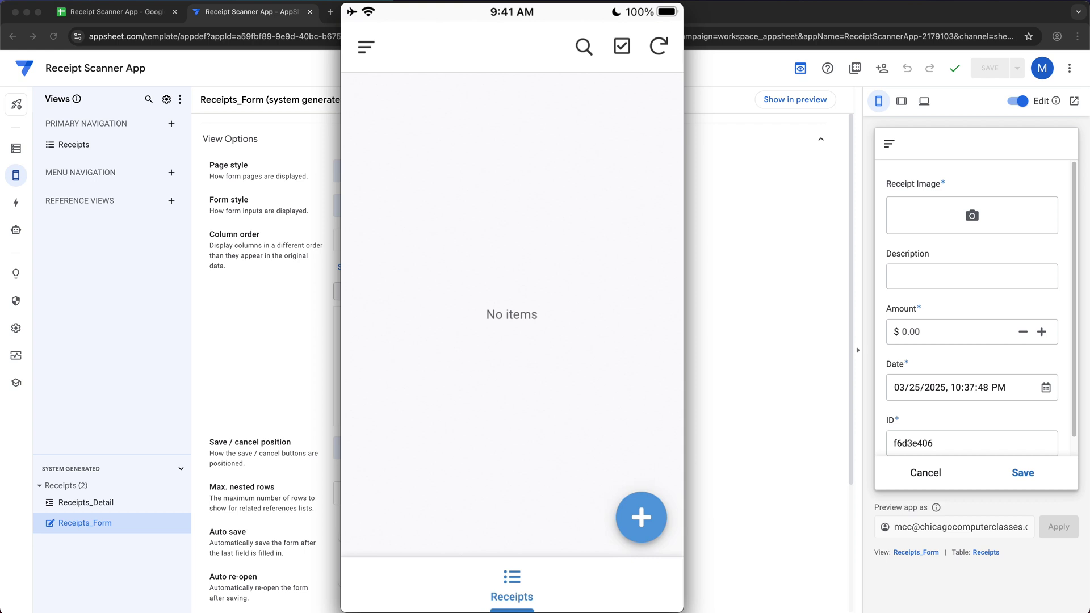
Start a new receipt entry in the mobile app and take a photo of the receipt for the Receipt Image field
left_click(641, 517)
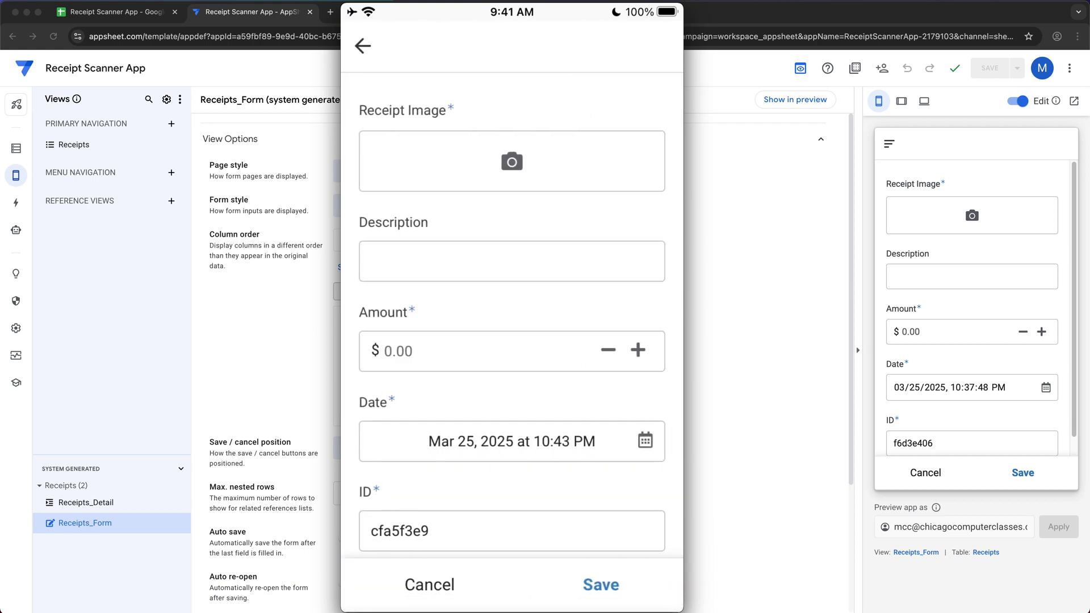
scroll(511, 318, "down", 3)
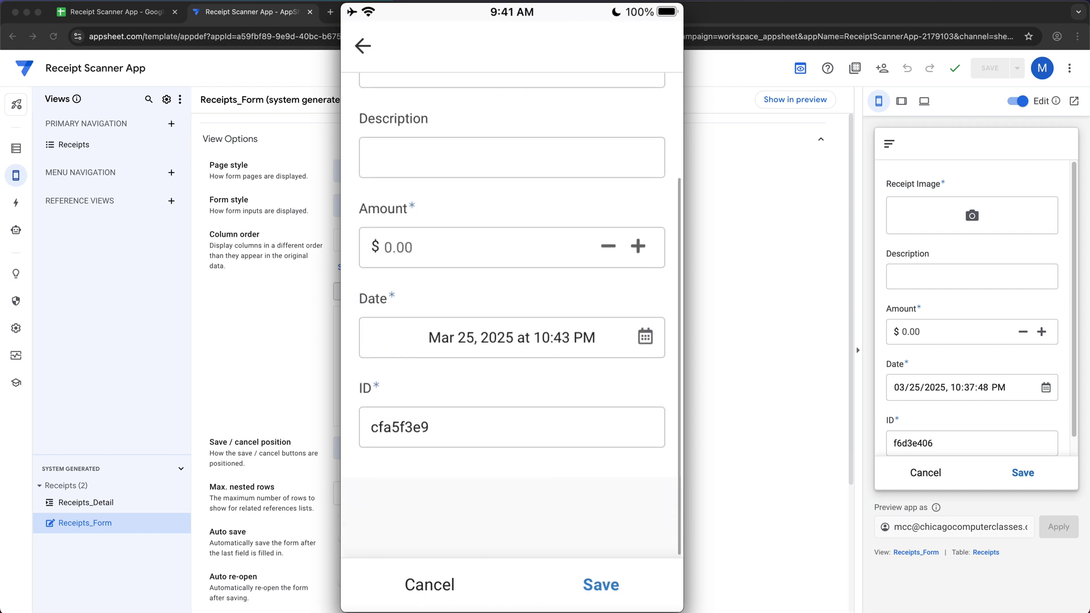
scroll(511, 318, "up", 3)
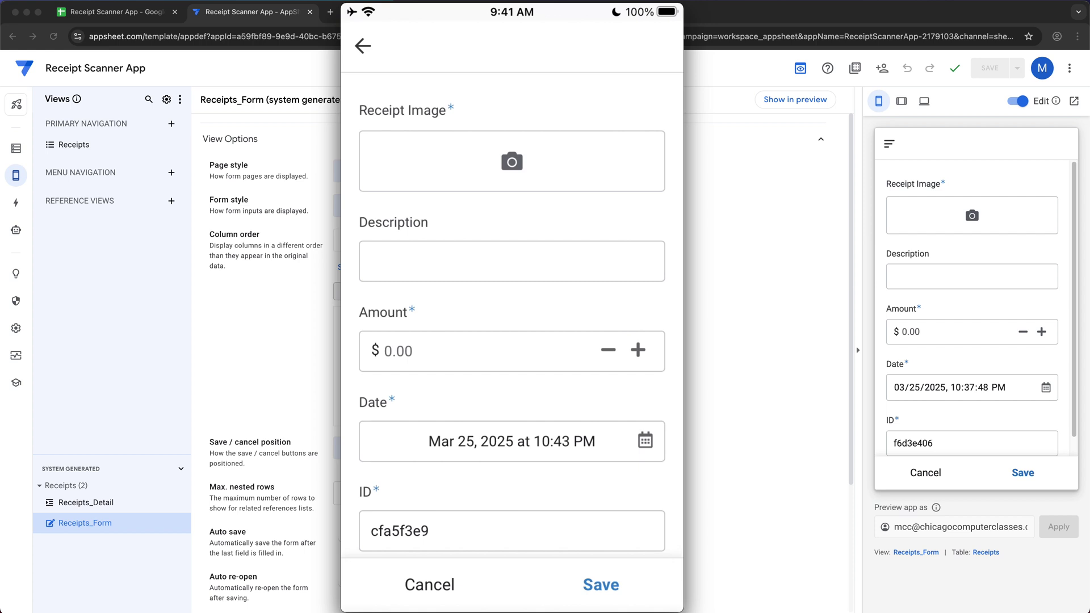
left_click(512, 161)
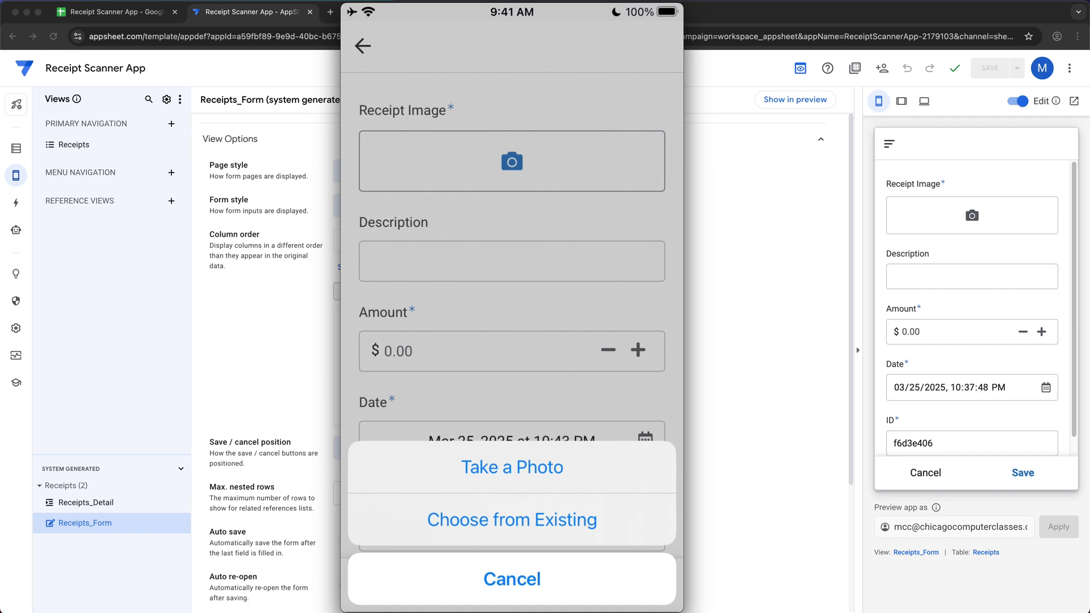
left_click(511, 467)
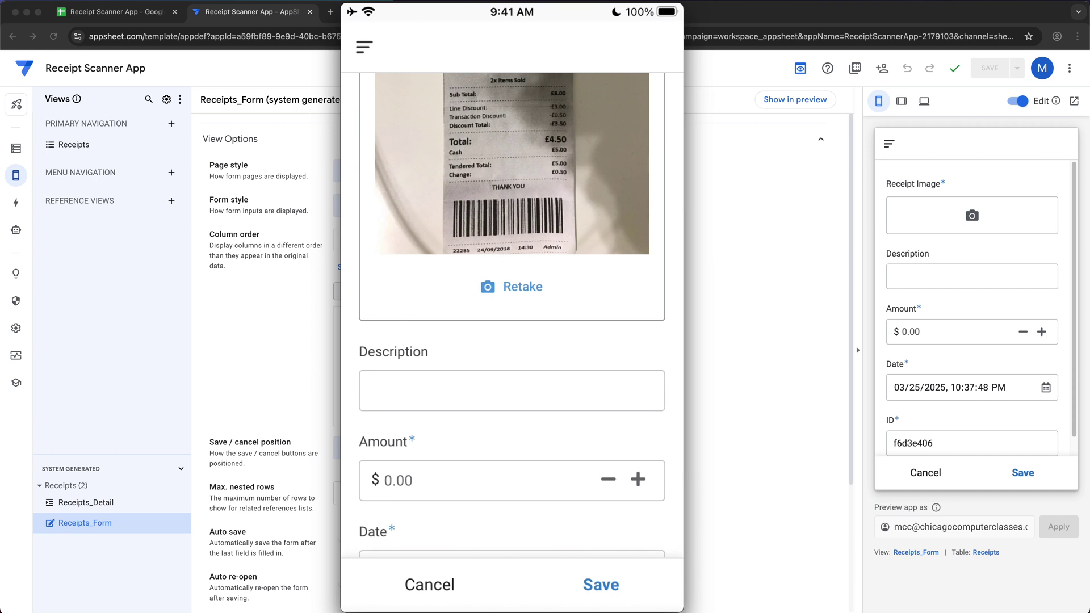
Fill in the new receipt with amount 5.00 and description Test, and save the entry
scroll(512, 315, "down", 1)
left_click(483, 420)
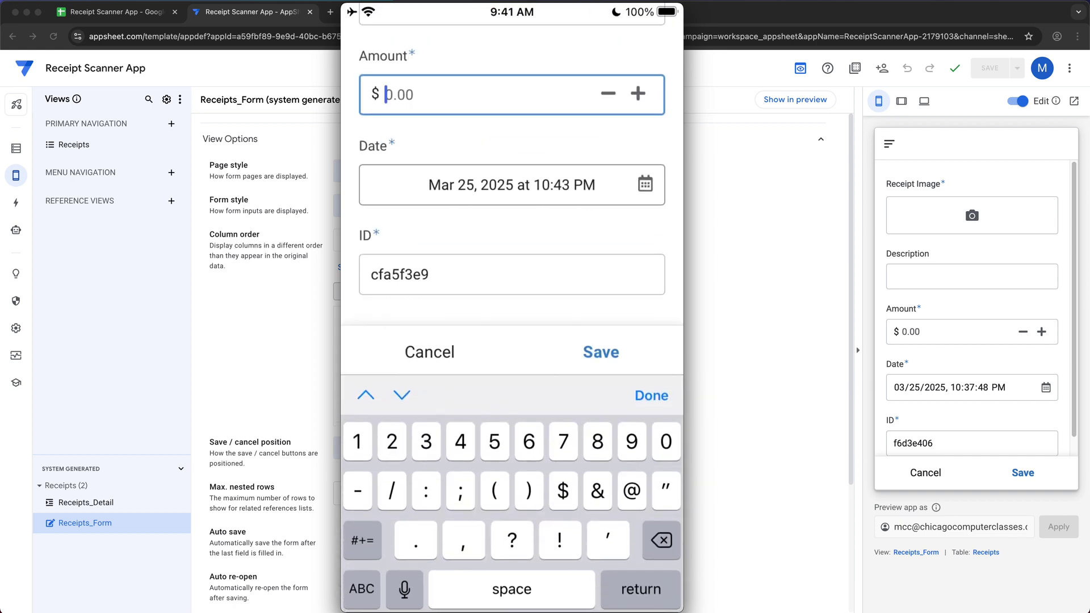
type("5")
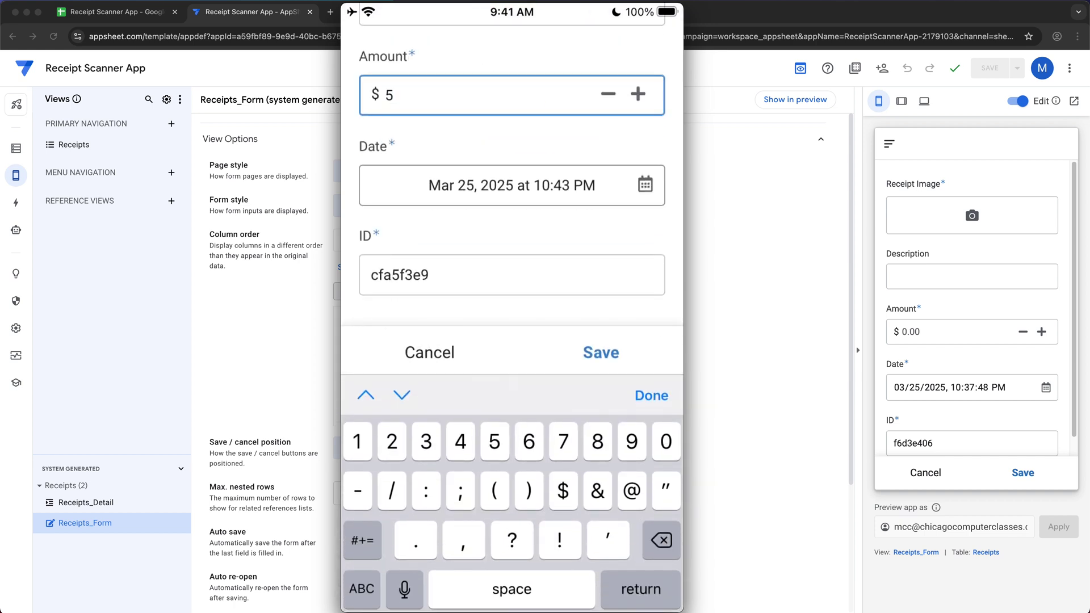
type(".00")
left_click(651, 396)
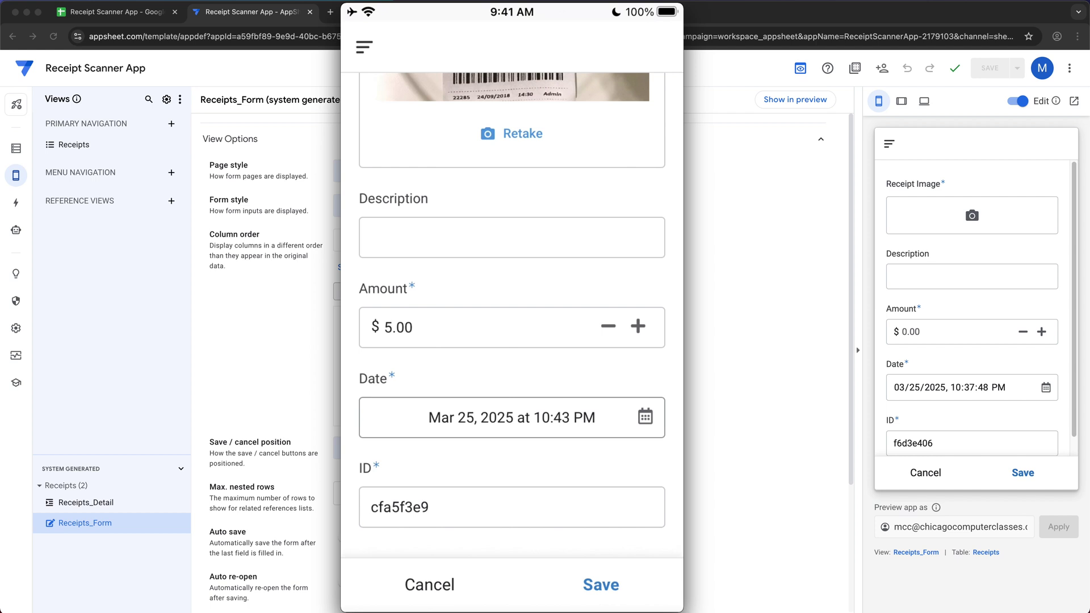
left_click(511, 238)
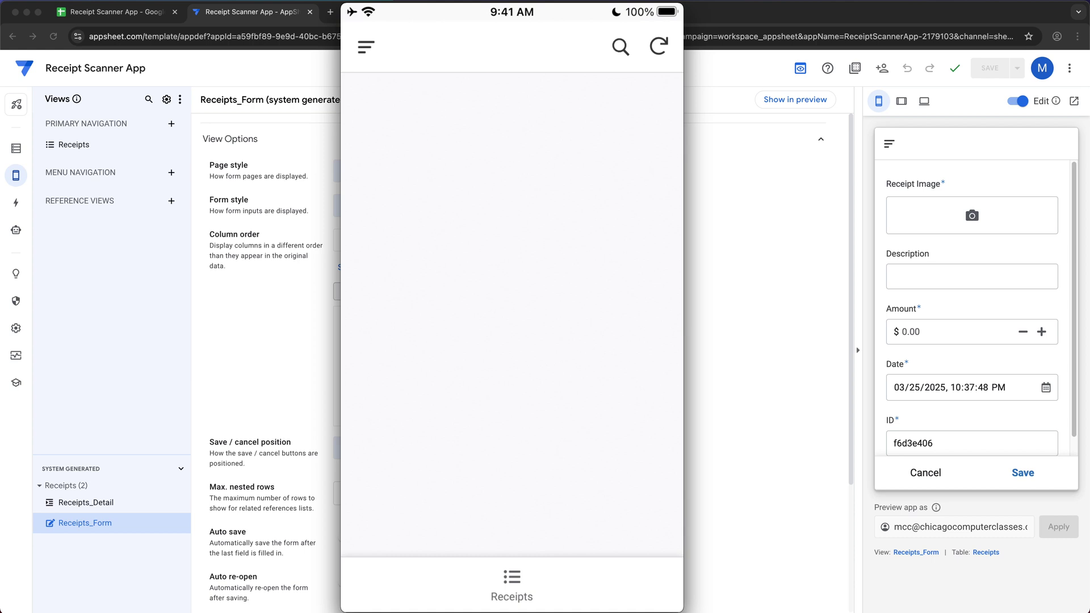
left_click(511, 585)
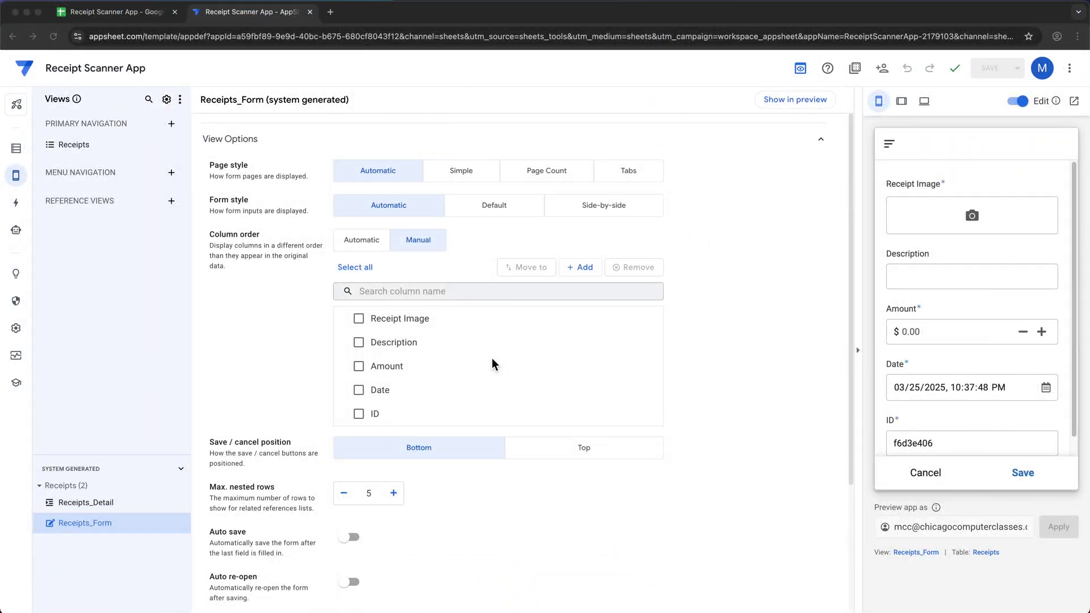
Switch to the Google Sheet, check the new receipt row's values, and widen the Receipt Image column to fit the full file path
left_click(118, 17)
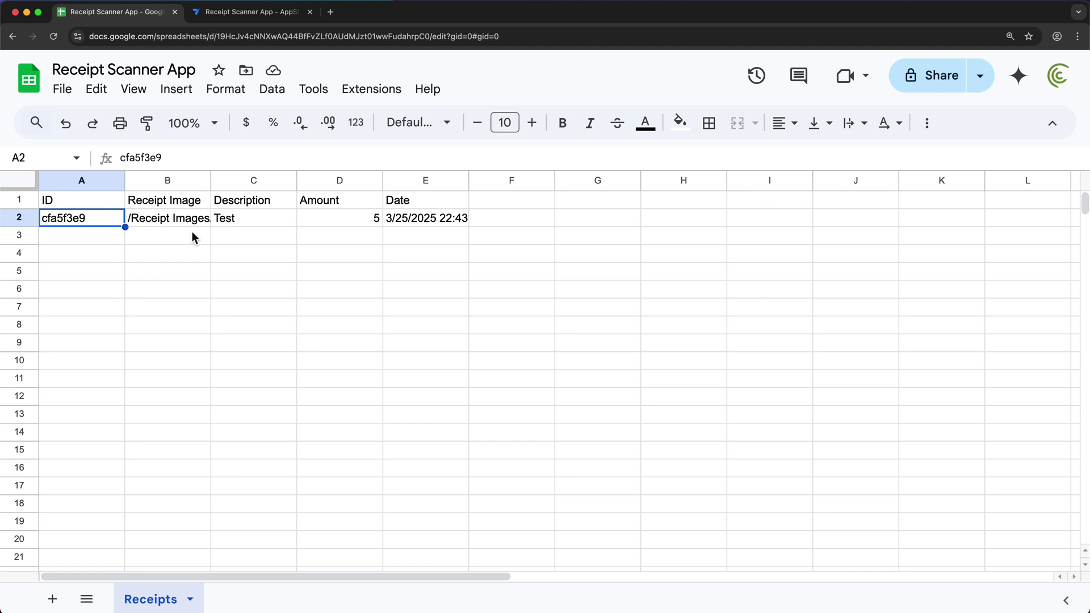
left_click(306, 224)
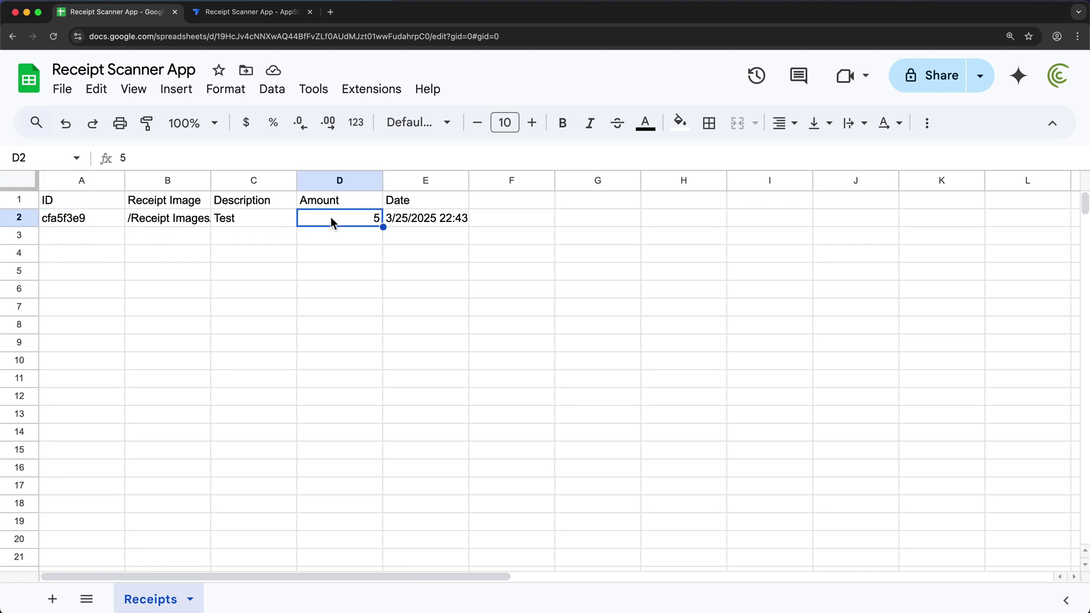
left_click(422, 219)
left_click(251, 222)
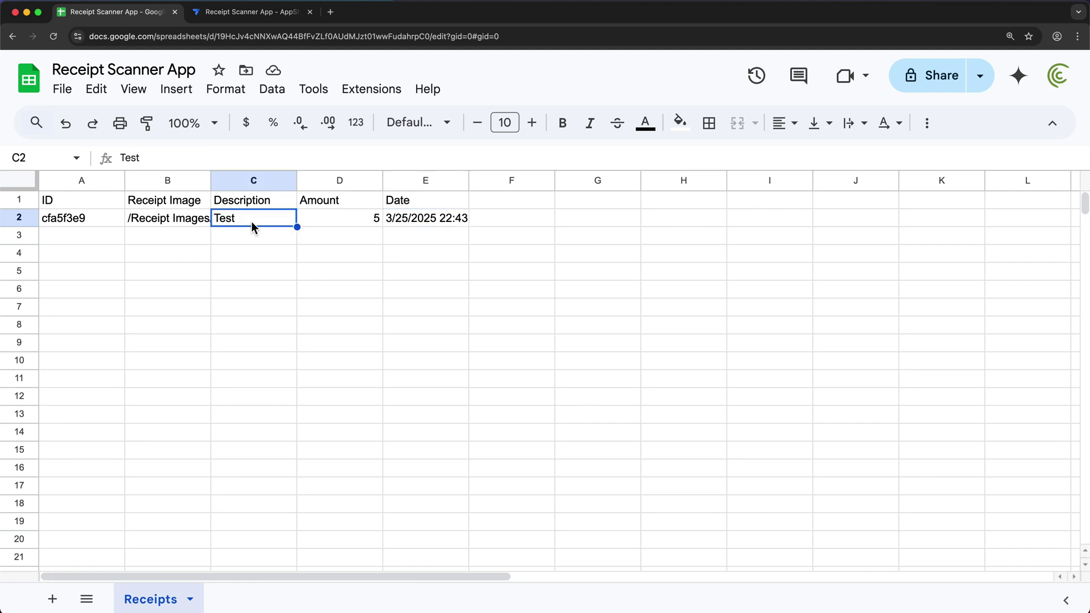
left_click(187, 220)
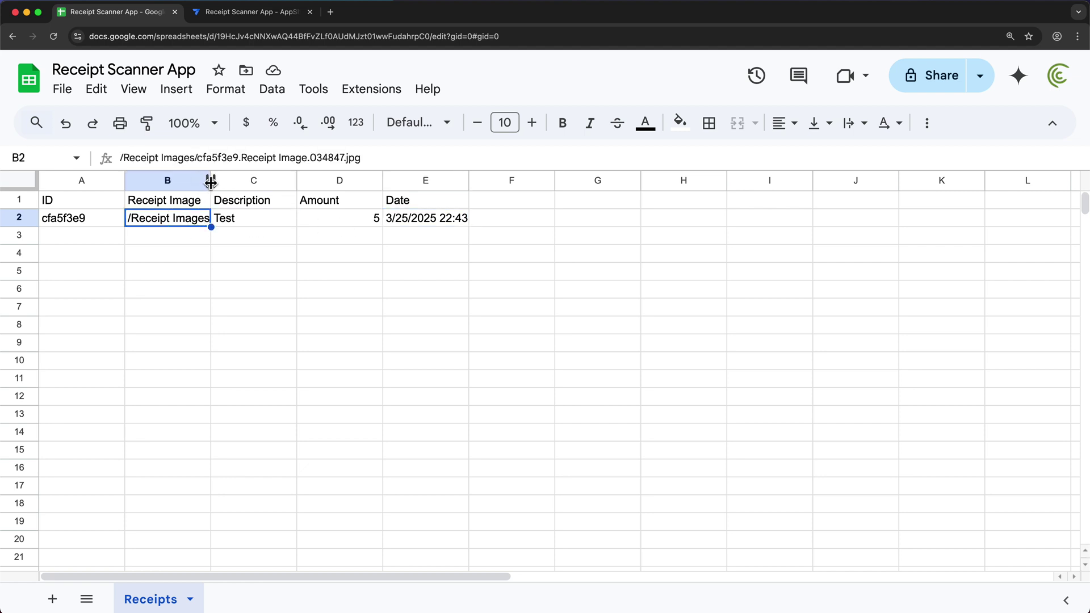
left_click_drag(211, 183, 418, 183)
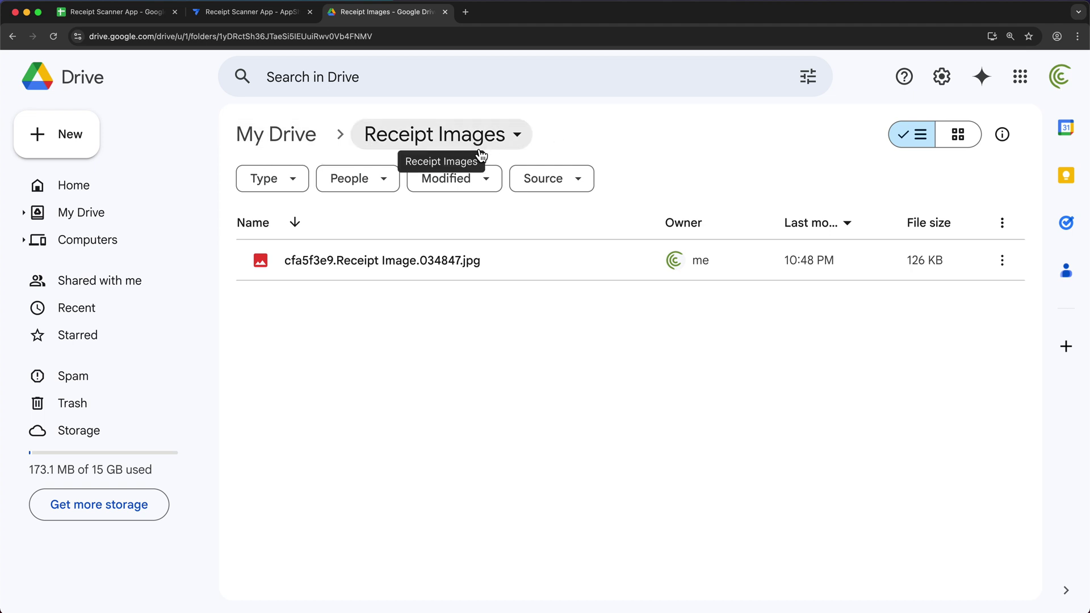
Open the receipt photo in Google Drive's Receipt Images folder, inspect it, and close the preview
left_click(368, 262)
double_click(368, 261)
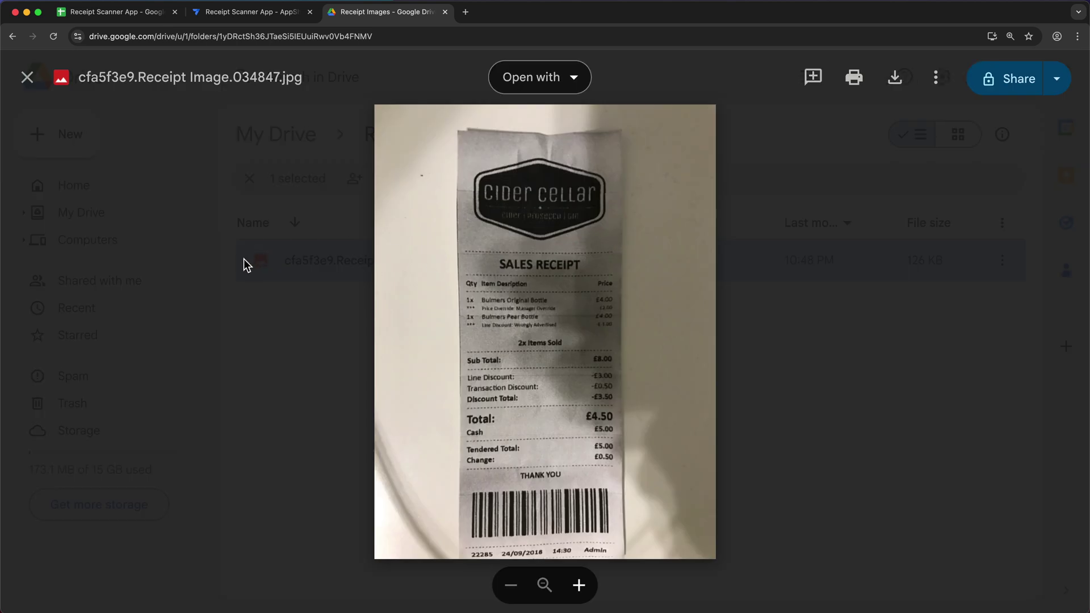
left_click(244, 259)
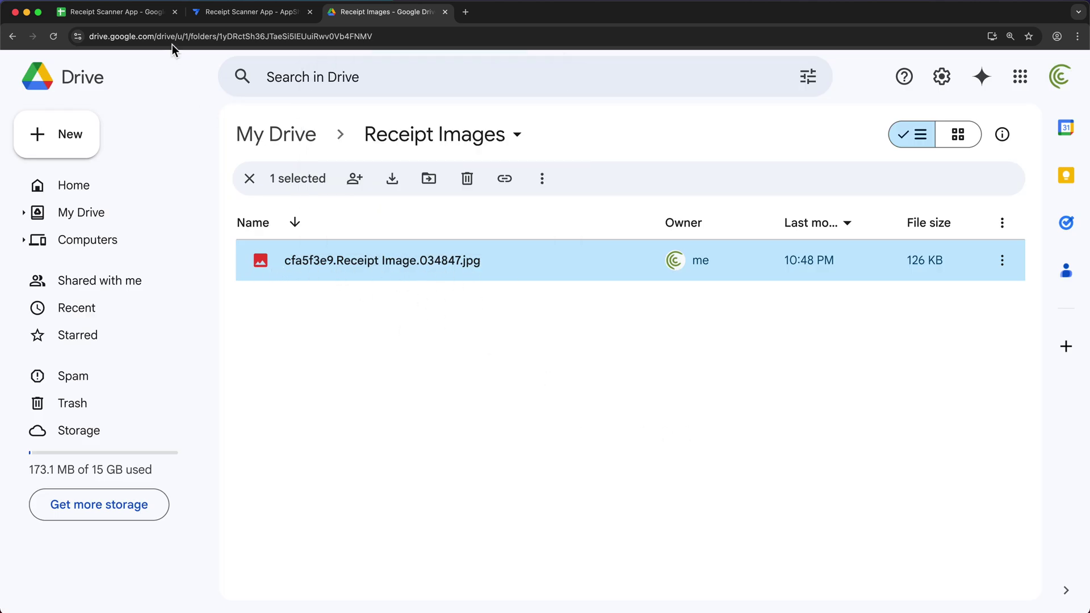
Back in the Google Sheet, format the whole Amount column as currency and slightly widen the Date column
left_click(121, 18)
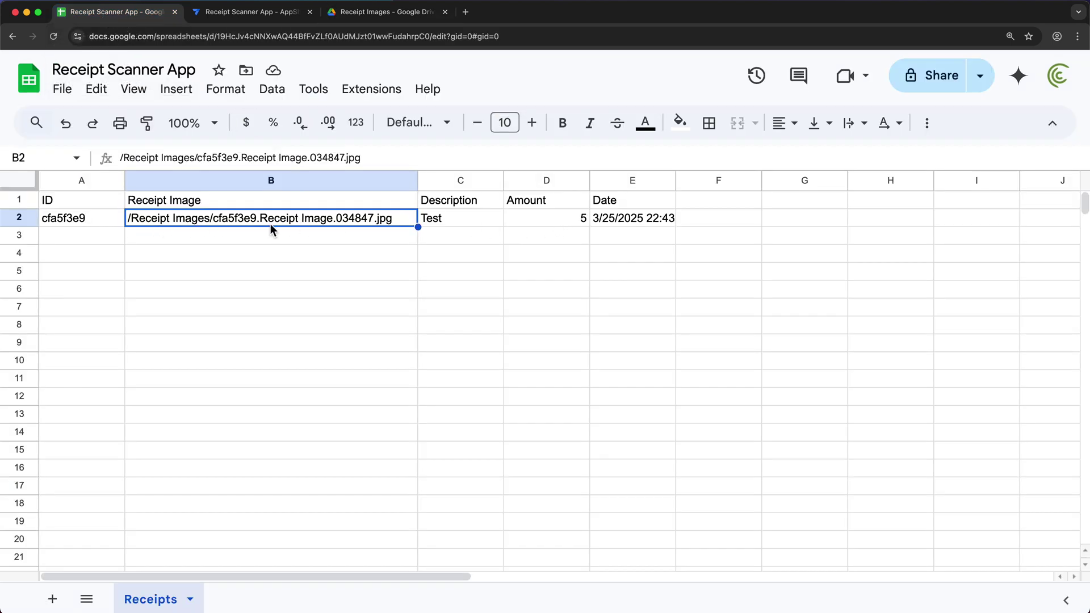
left_click(549, 182)
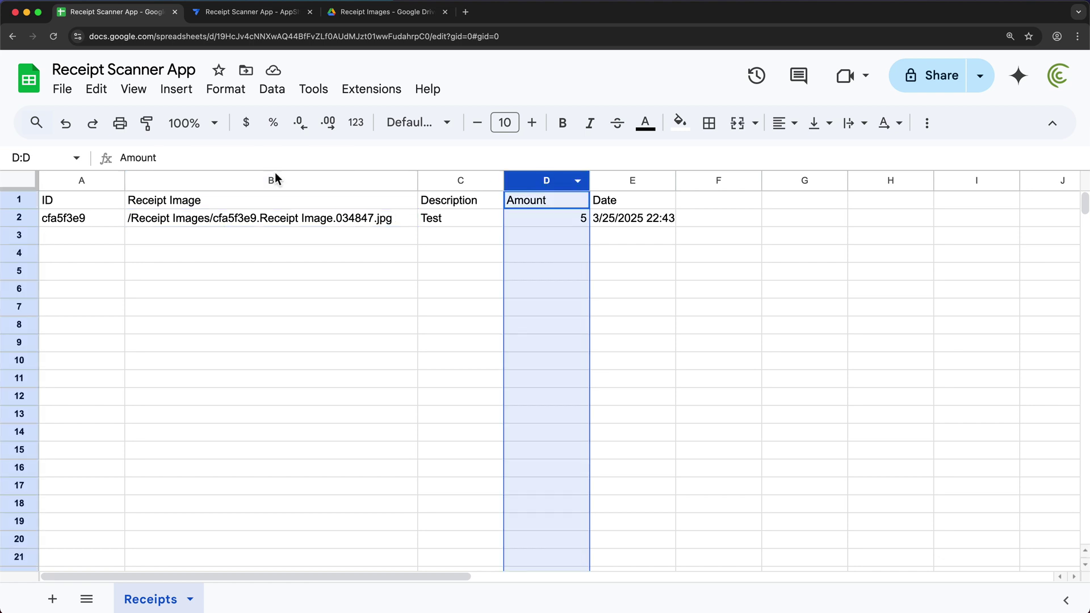
left_click(247, 126)
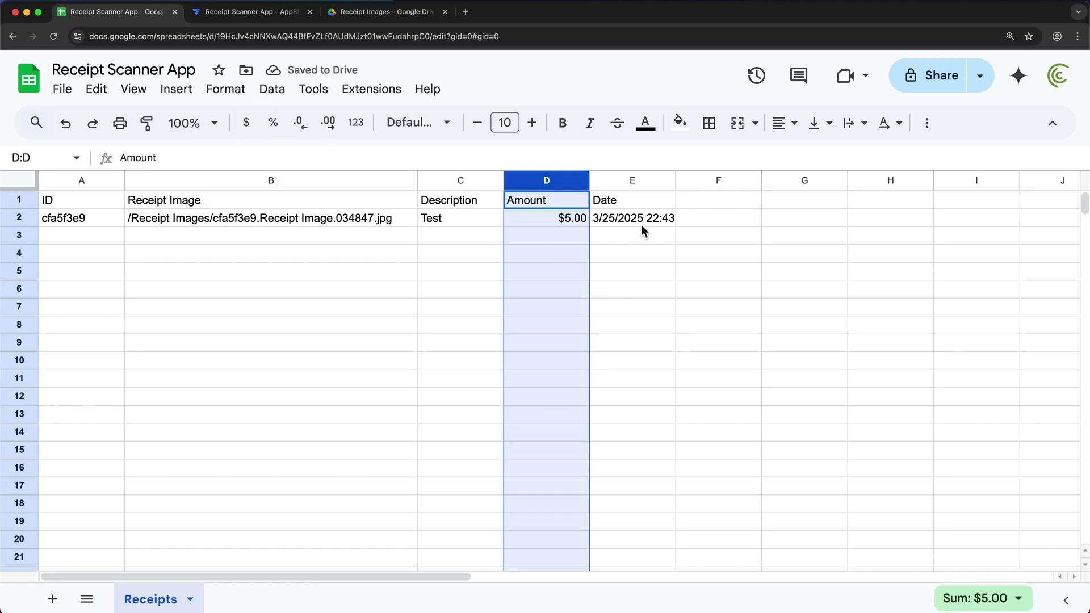
left_click_drag(675, 180, 689, 181)
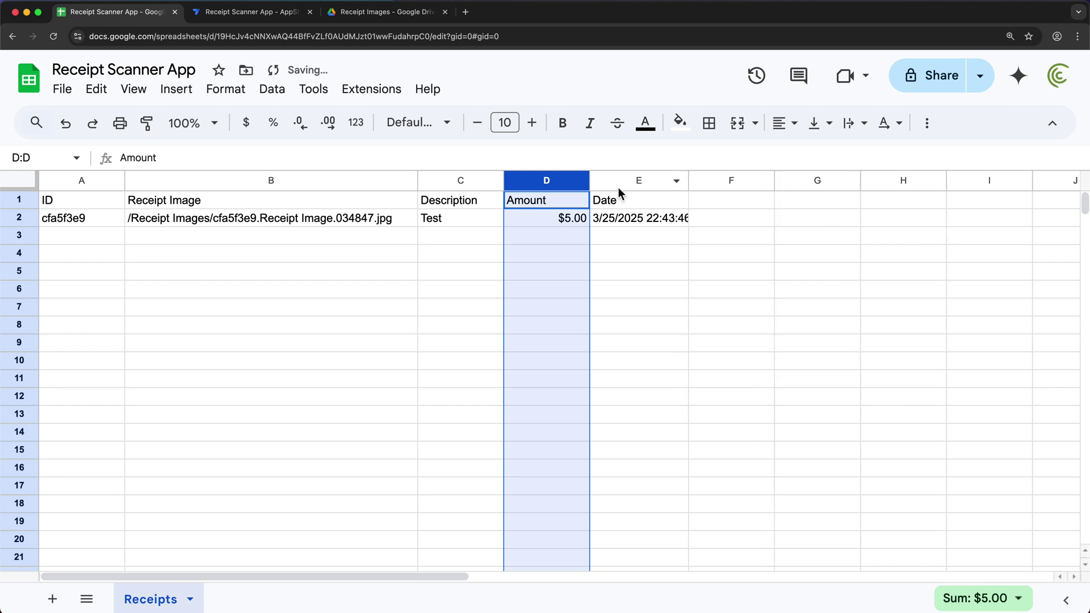
left_click(365, 243)
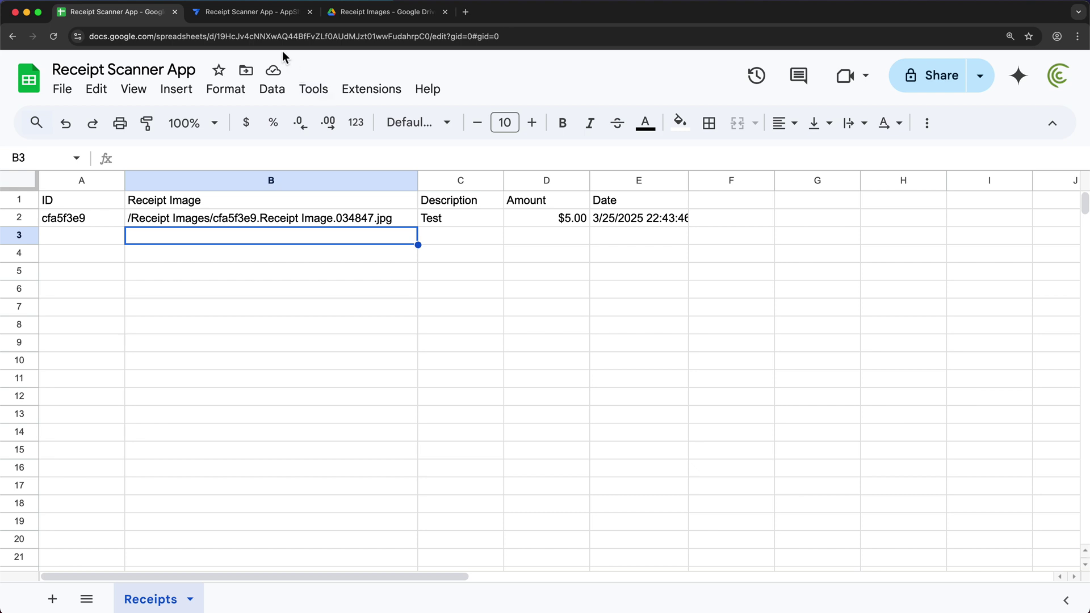
Switch to AppSheet and set the Receipts_Form view's save / cancel position to Top
left_click(265, 15)
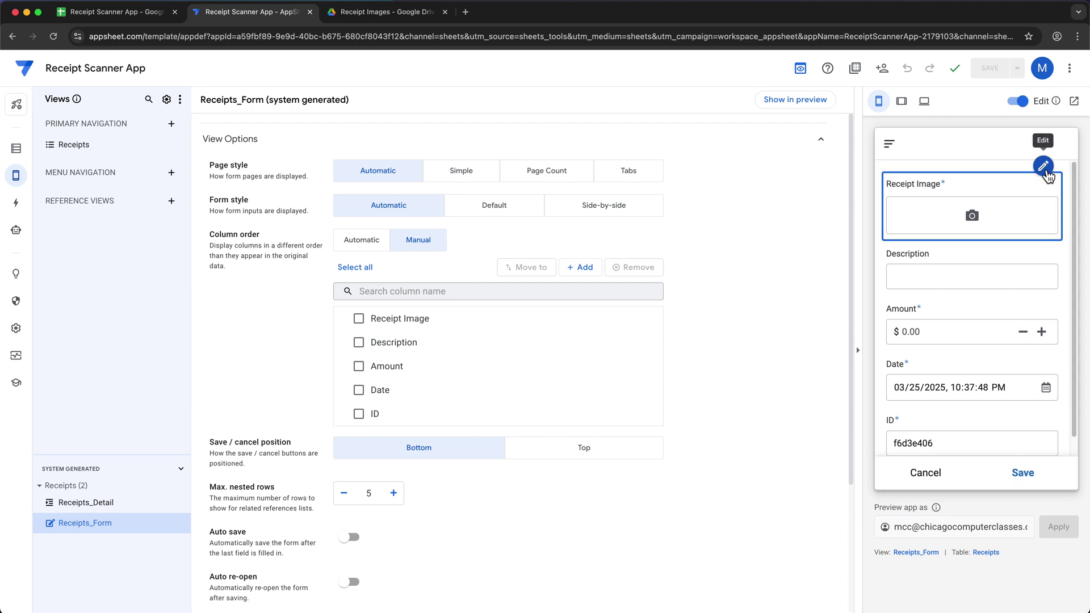
left_click(1043, 167)
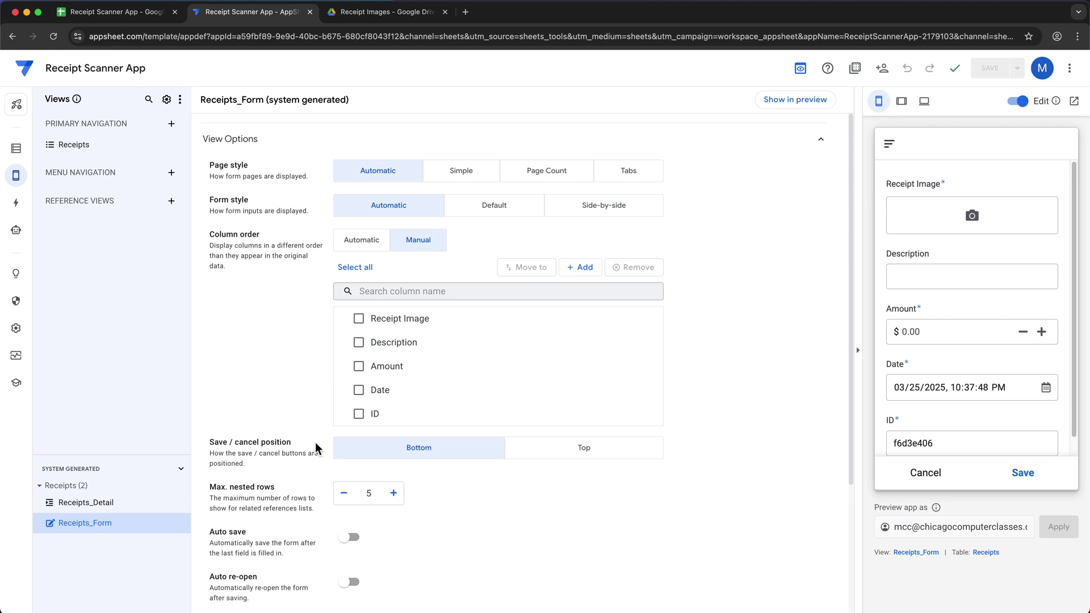
left_click(582, 450)
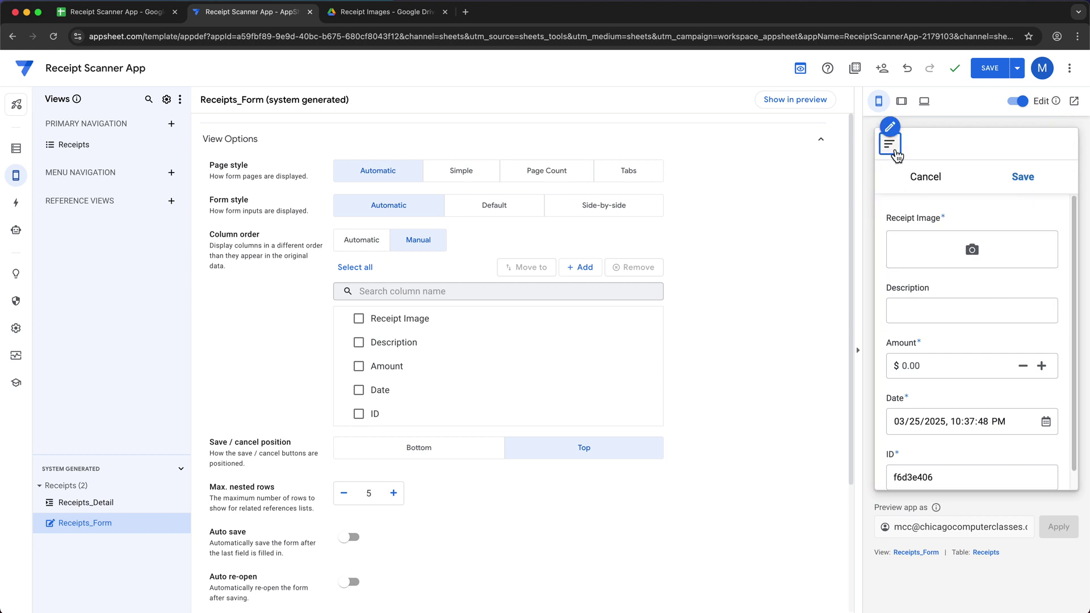
Leave the form preview for the receipt list, open the Receipts view's settings, and set its primary header to Description
left_click(929, 183)
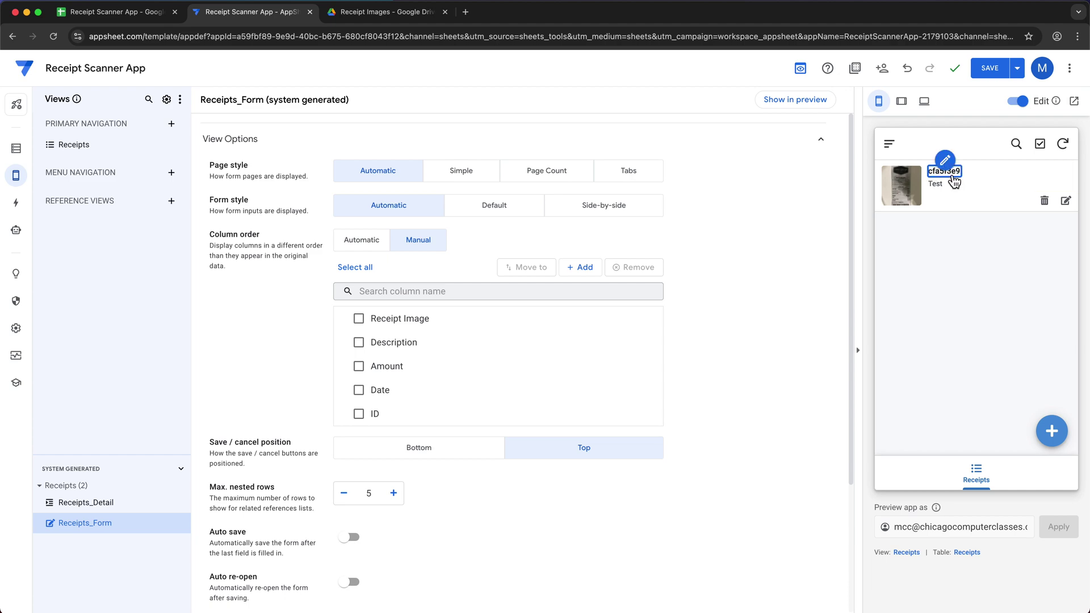
left_click(946, 164)
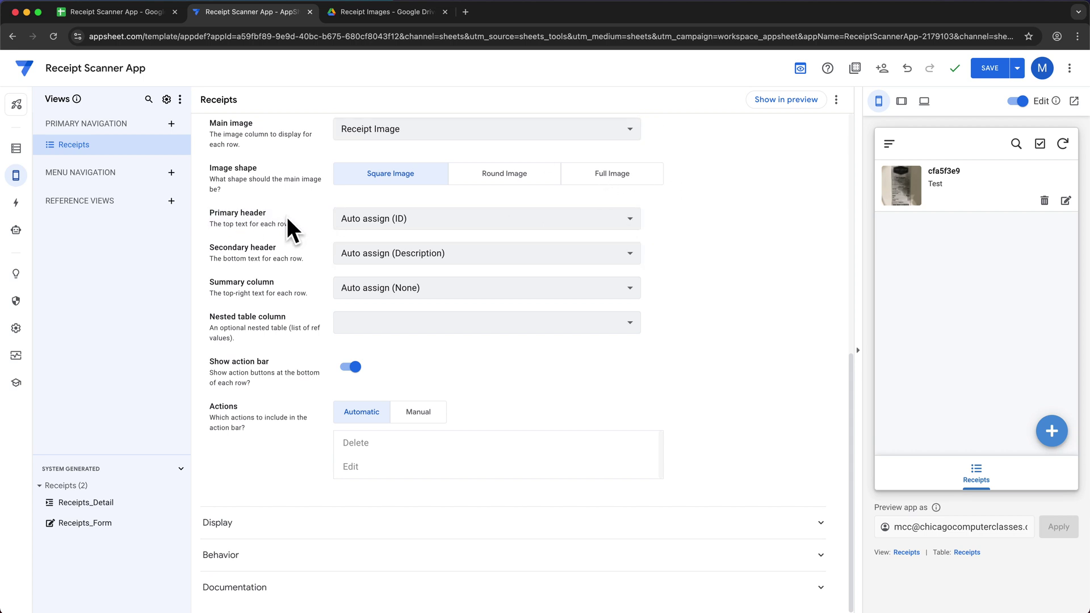
left_click(418, 222)
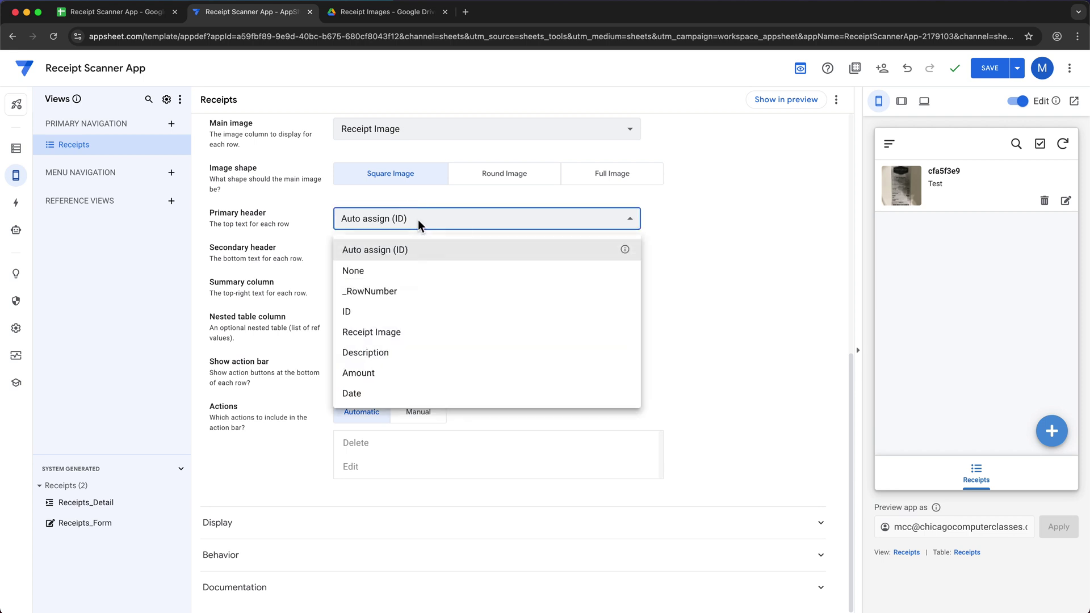
left_click(393, 357)
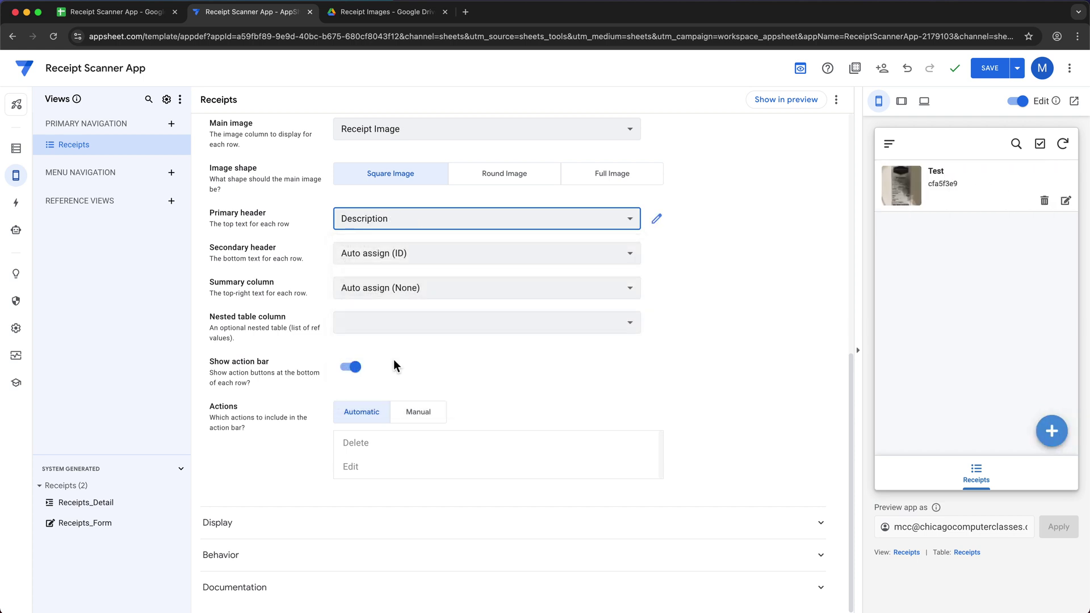
Set the Receipts view's secondary header to Amount and its summary column to Date, and save the app
left_click(389, 261)
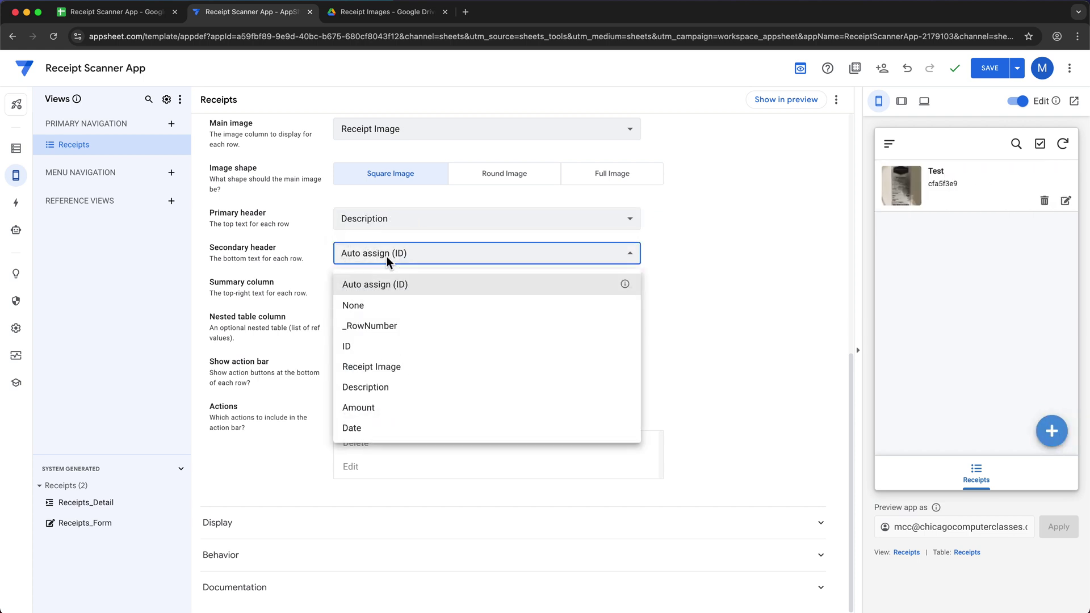
left_click(389, 409)
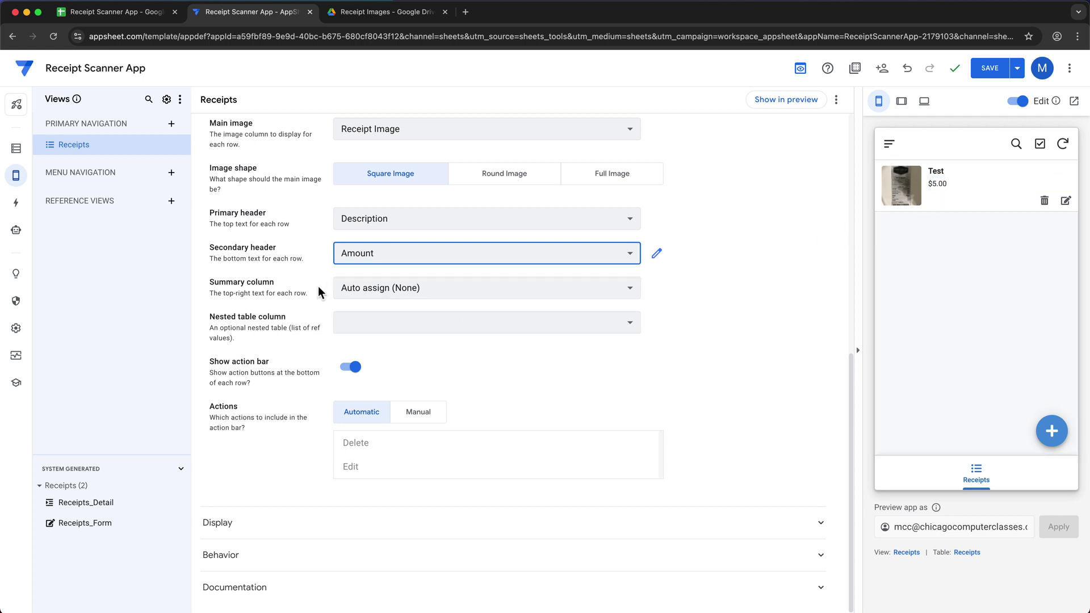
left_click(445, 295)
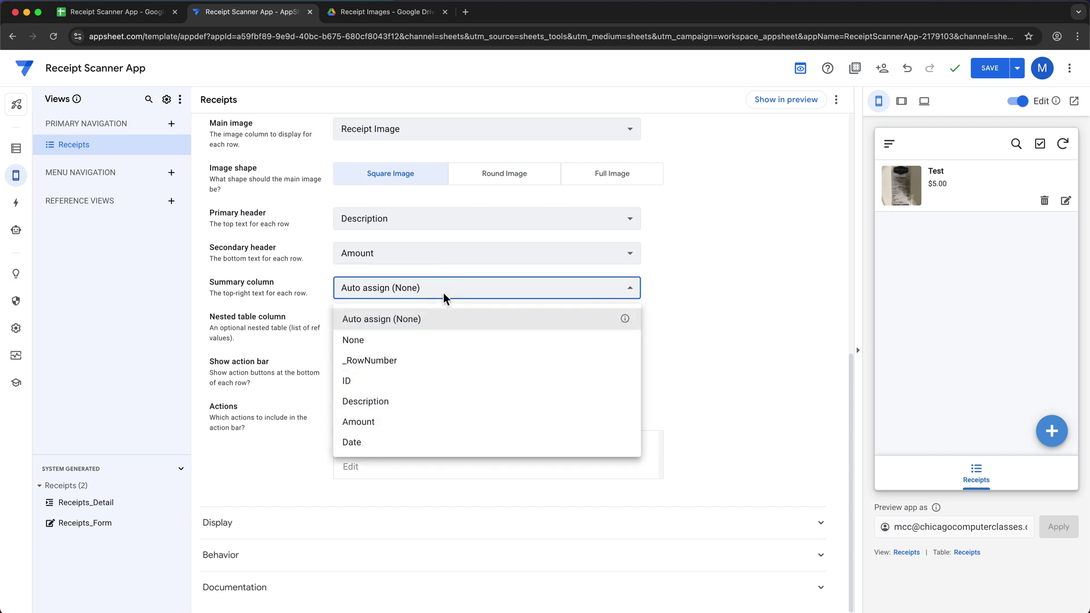
left_click(404, 441)
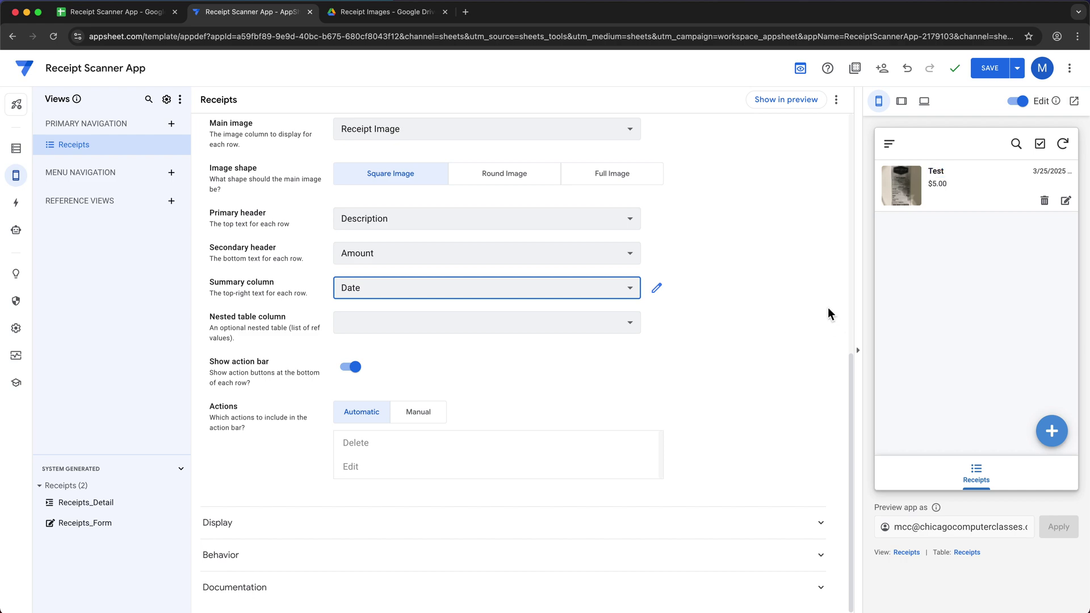
scroll(760, 272, "up", 10)
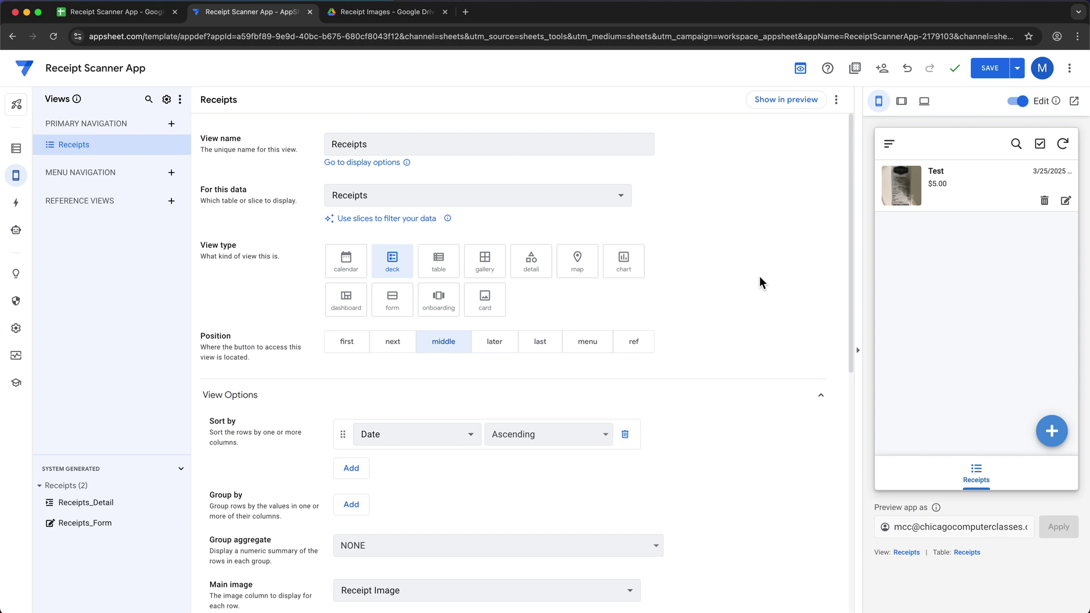
left_click(992, 72)
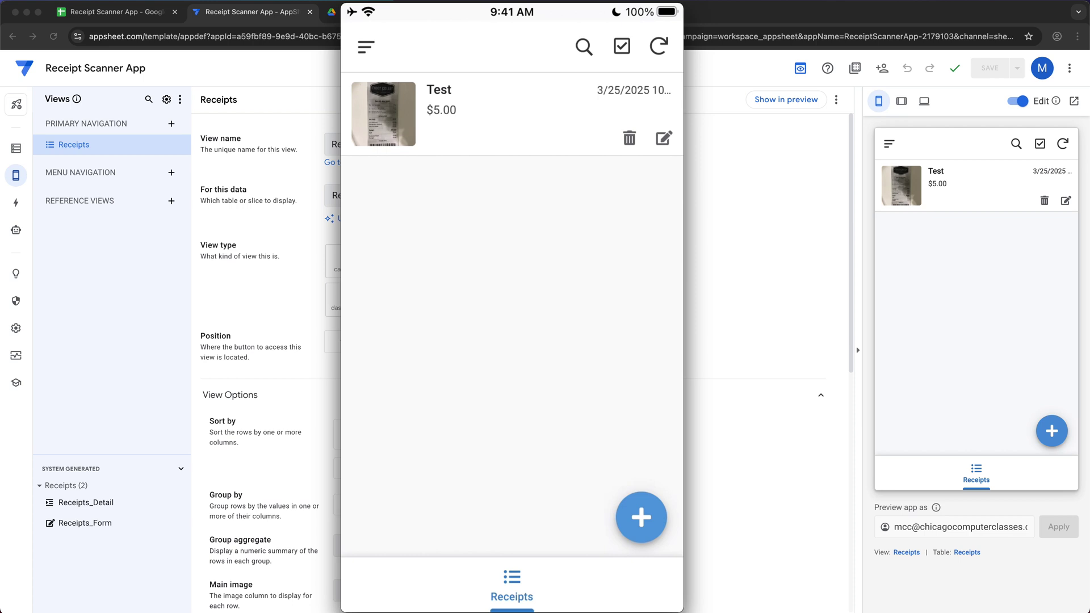
In the mobile app, start a new receipt entry and take a photo of the paper receipt for its Receipt Image
left_click(641, 517)
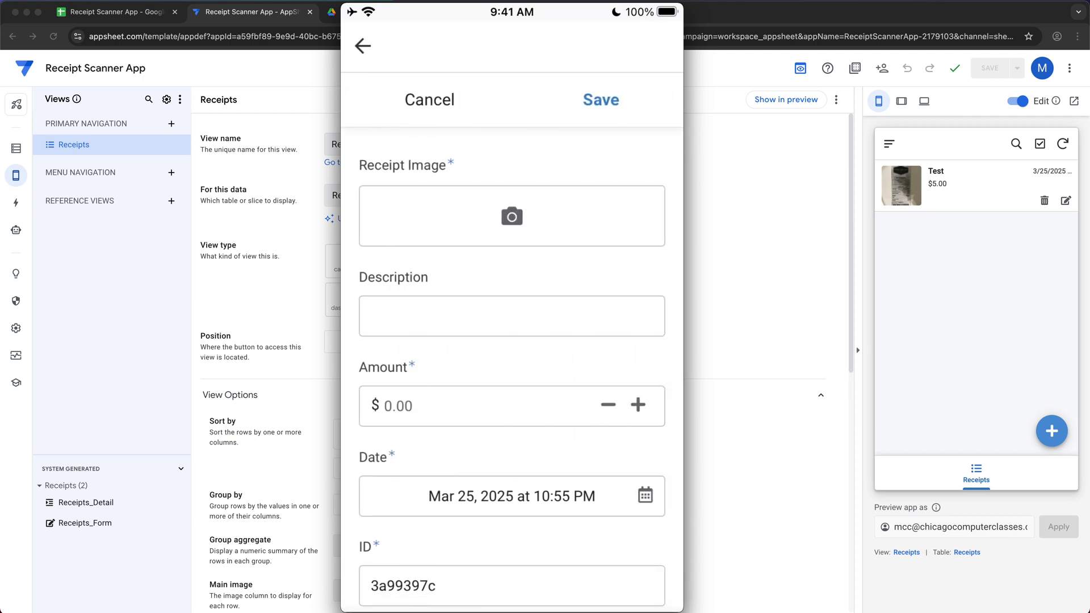
left_click(512, 217)
left_click(511, 465)
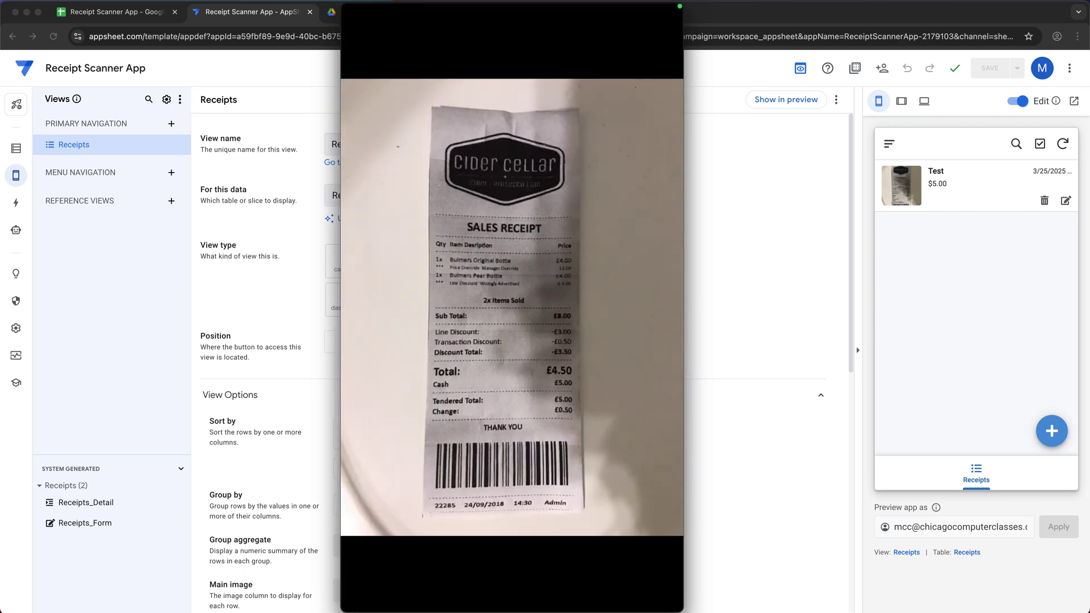
left_click(633, 579)
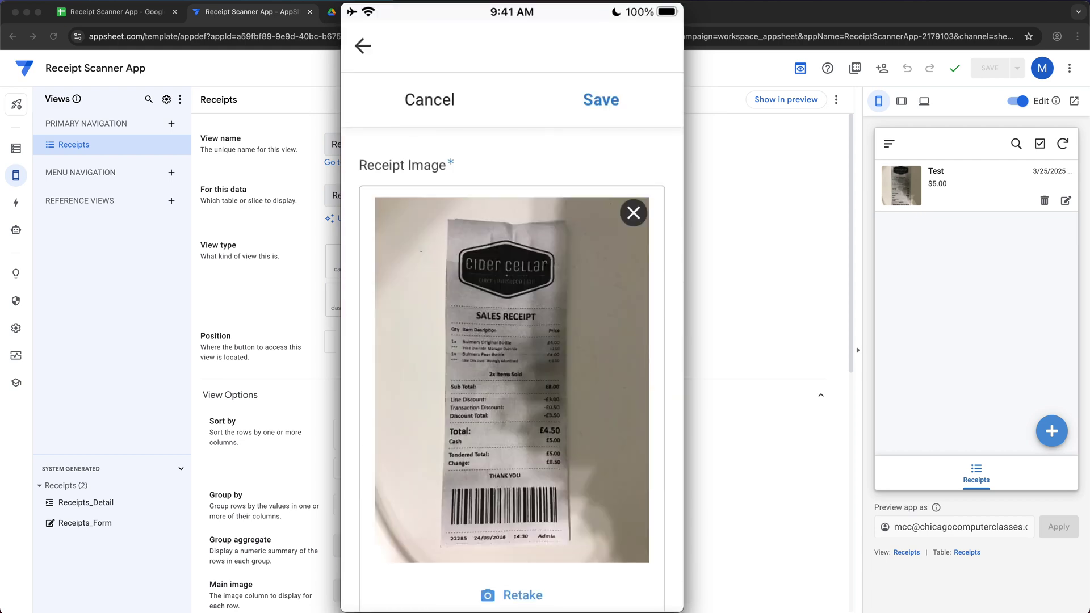
Fill in the new receipt with the description "Test 2" and an amount of 8.45, and save the entry
scroll(511, 369, "down", 7)
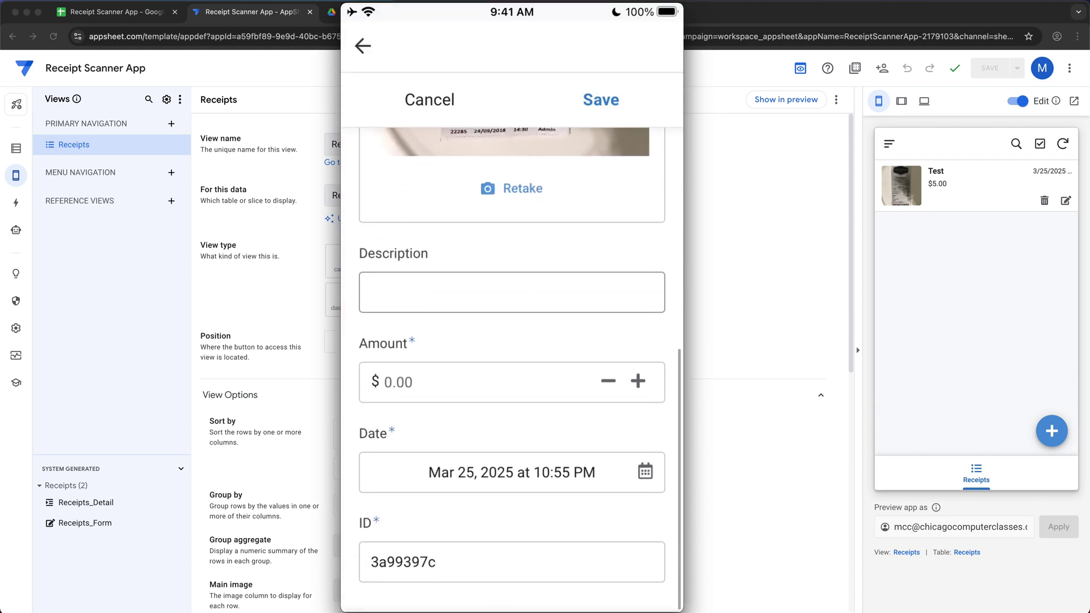
left_click(512, 292)
type("Tws")
key("BackSpace")
key("BackSpace")
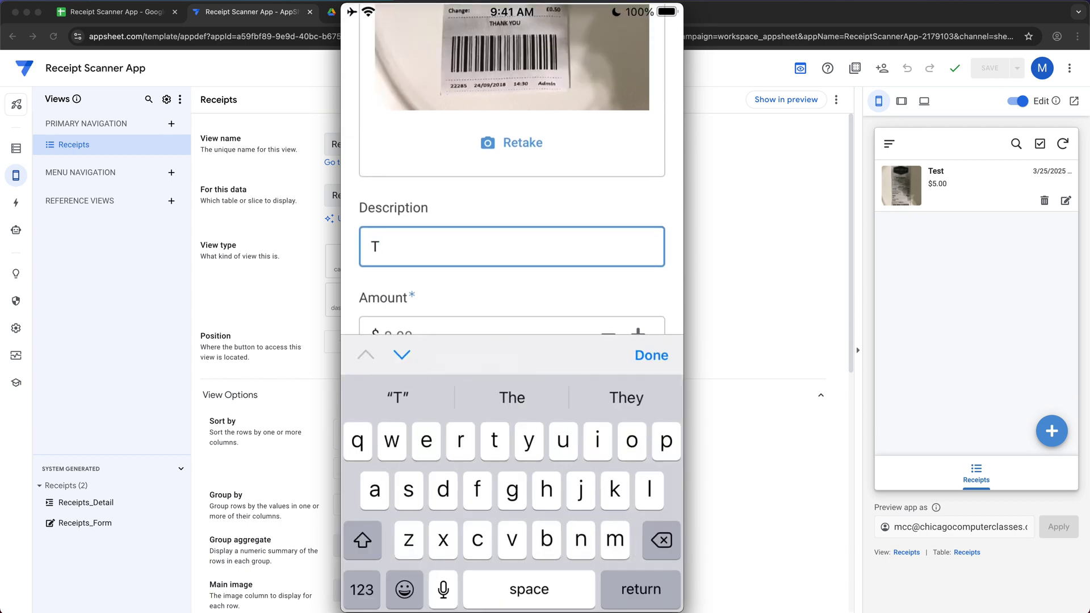
type("est 2")
left_click(651, 355)
left_click(488, 459)
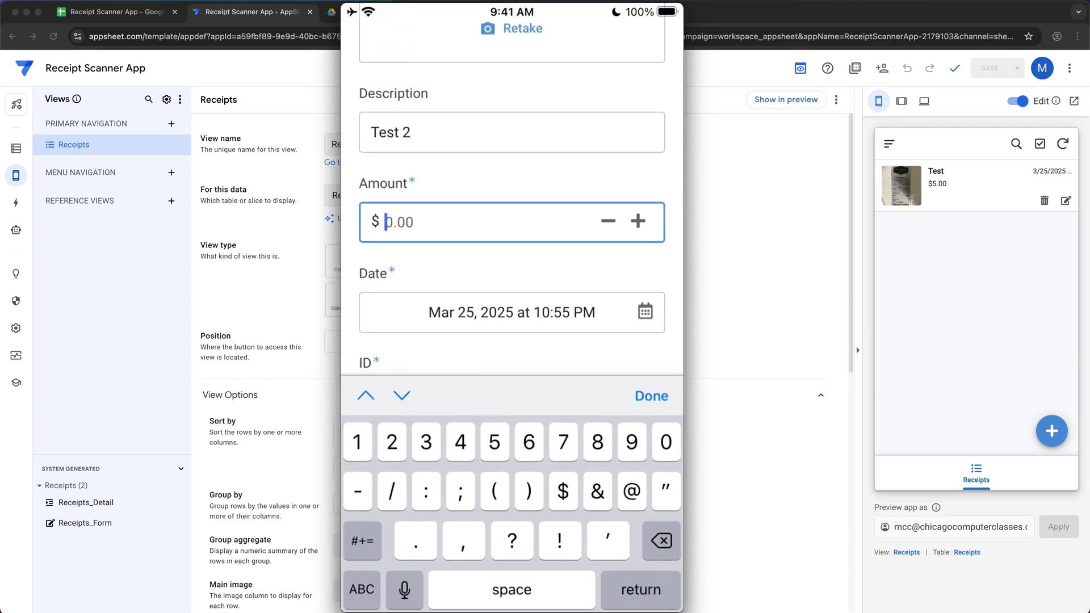
type("8.45")
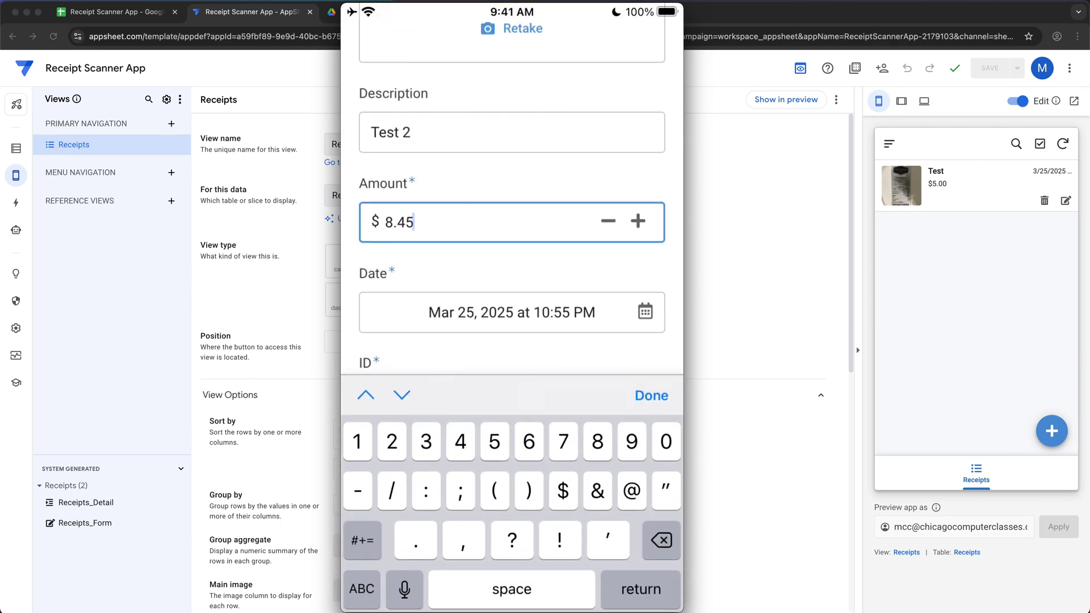
left_click(651, 396)
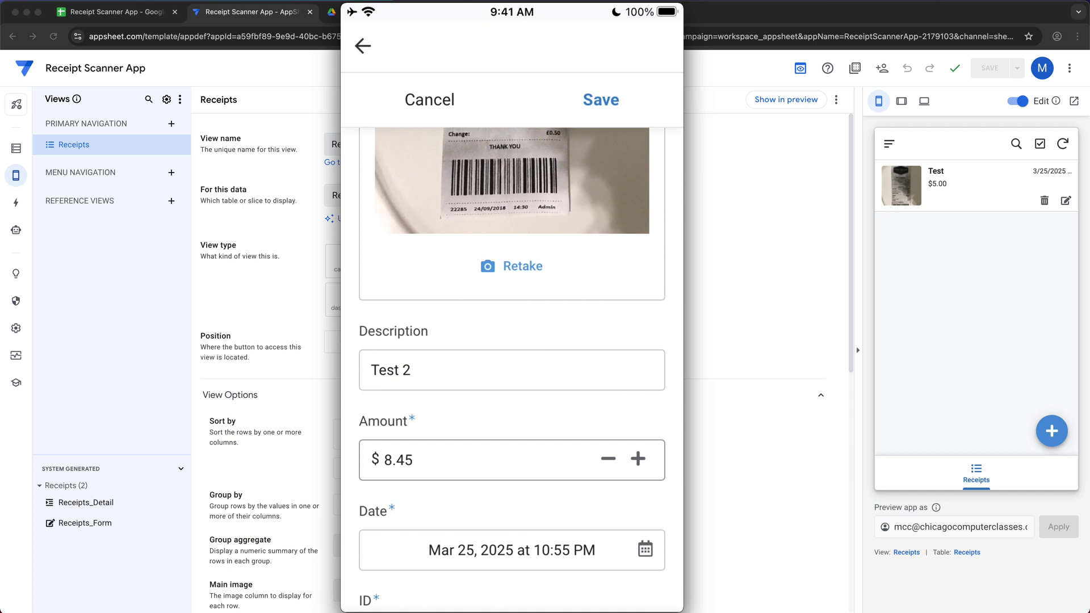
scroll(511, 369, "up", 6)
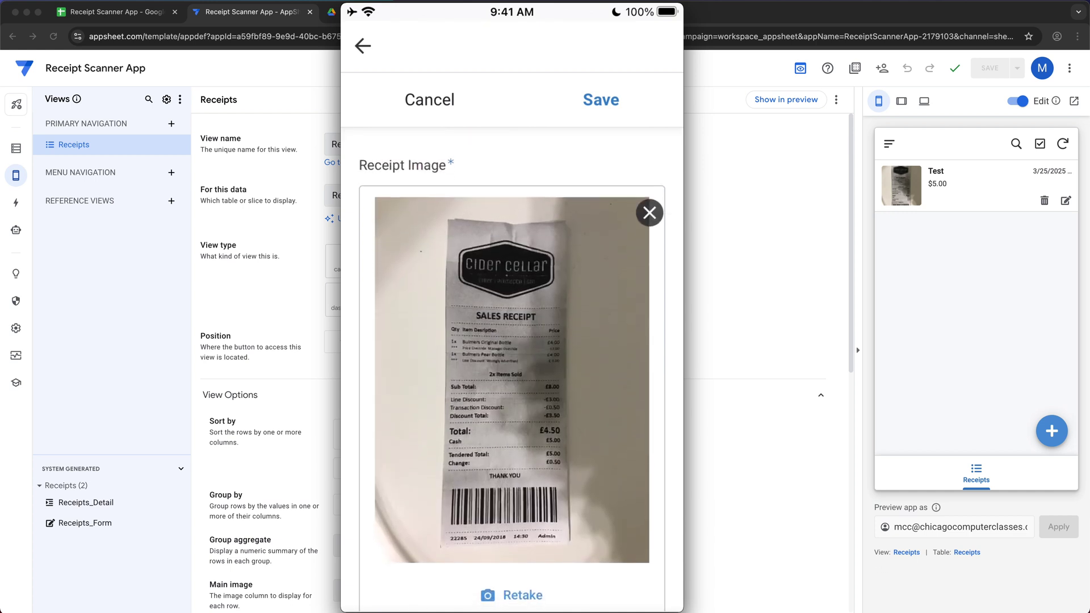
left_click(601, 100)
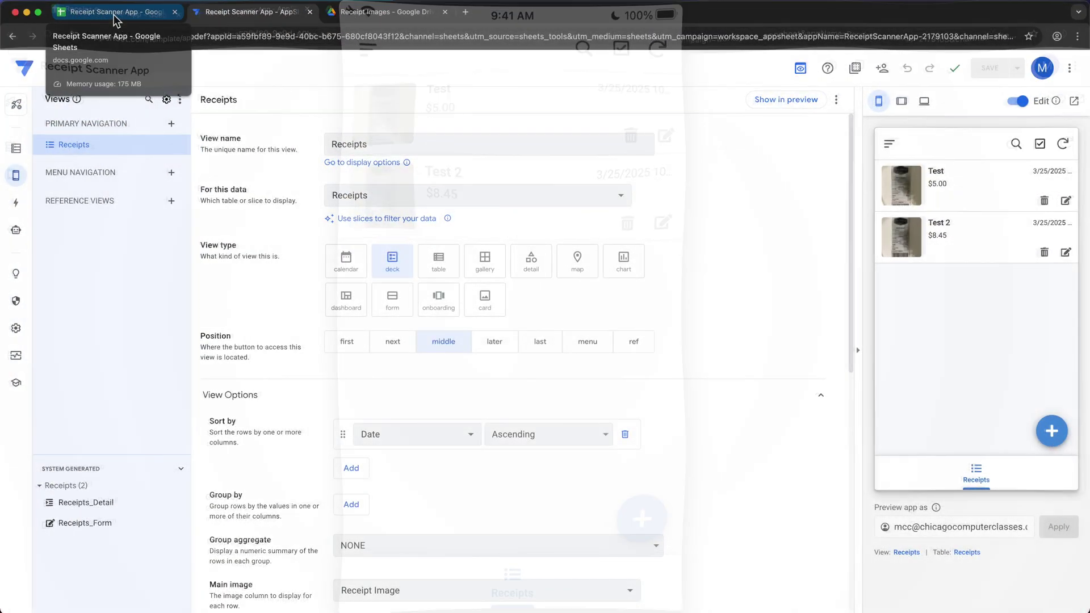
Switch to the Google Sheet and check the description, amount and date recorded for the Test 2 receipt
left_click(116, 17)
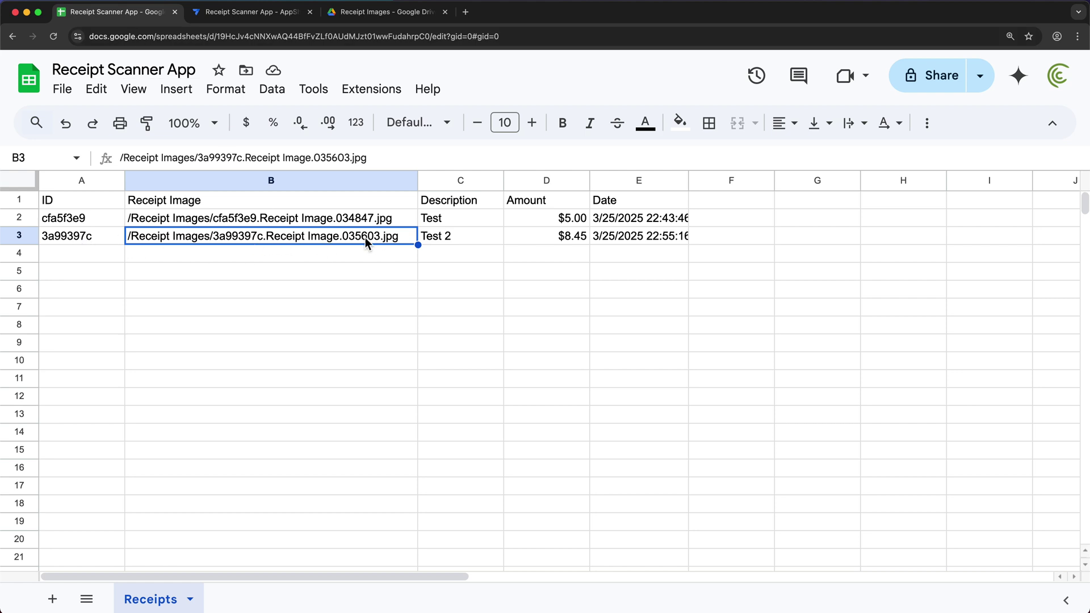
left_click(458, 237)
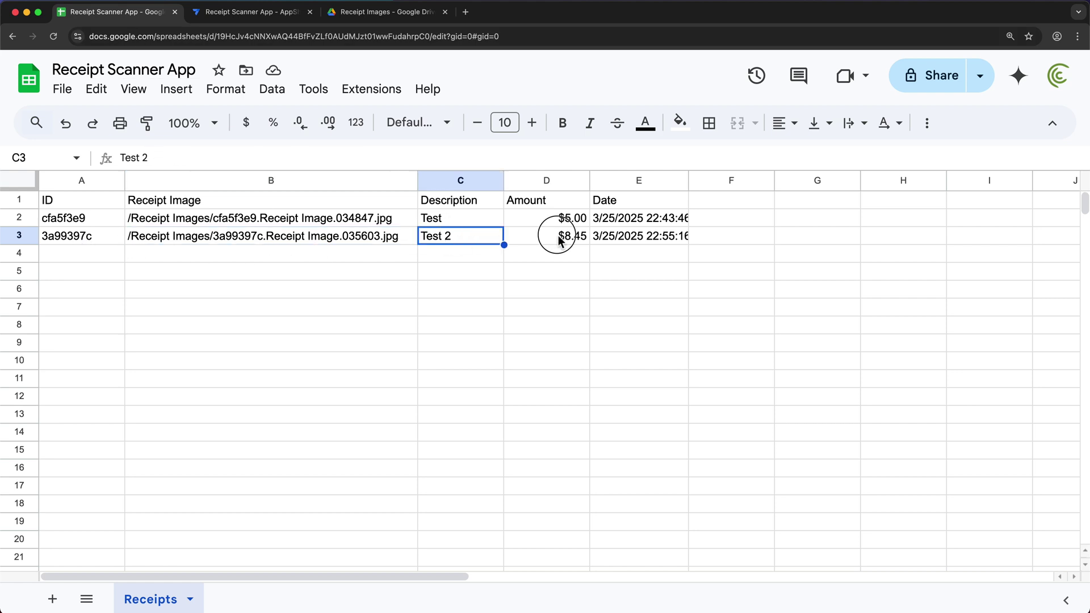
left_click(552, 241)
left_click(654, 245)
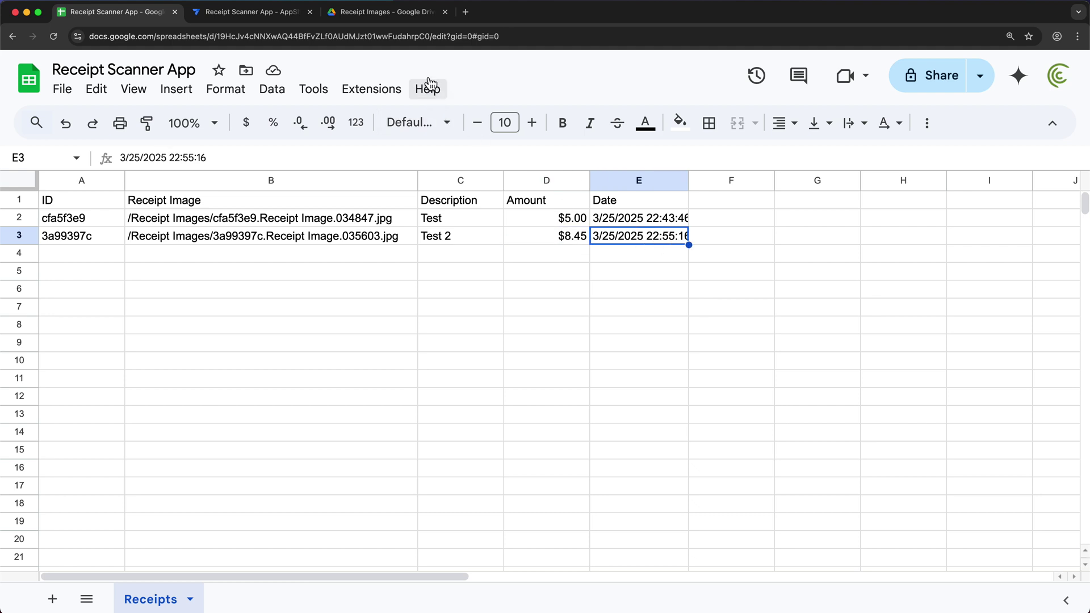
Switch to Google Drive, view the photo 3a99397c.Receipt Image.035603.jpg in the Receipt Images folder, and close the preview
left_click(386, 14)
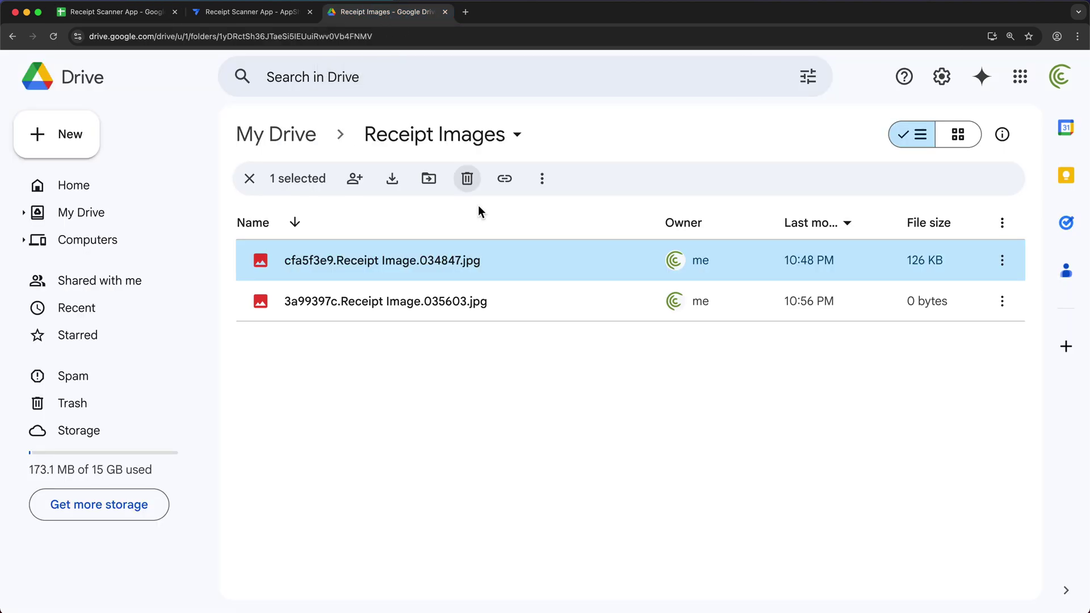
left_click(427, 306)
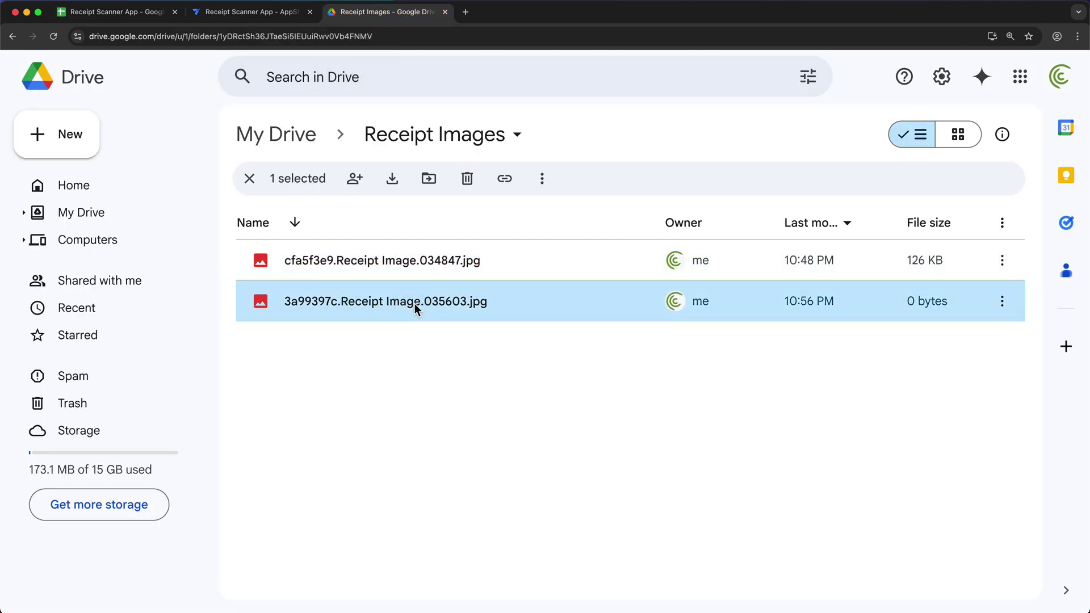
double_click(427, 307)
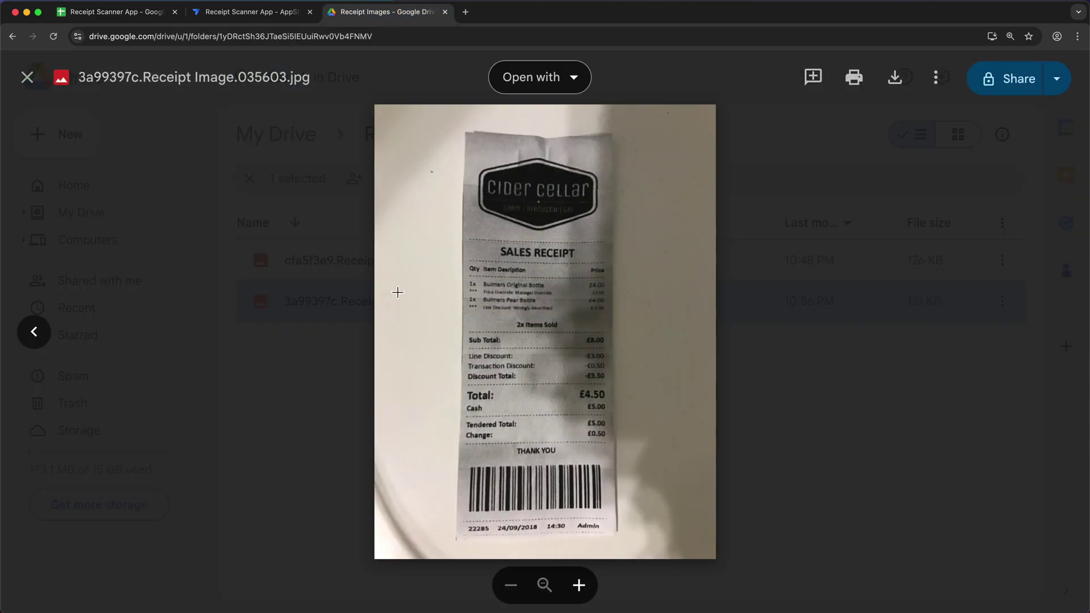
left_click(27, 78)
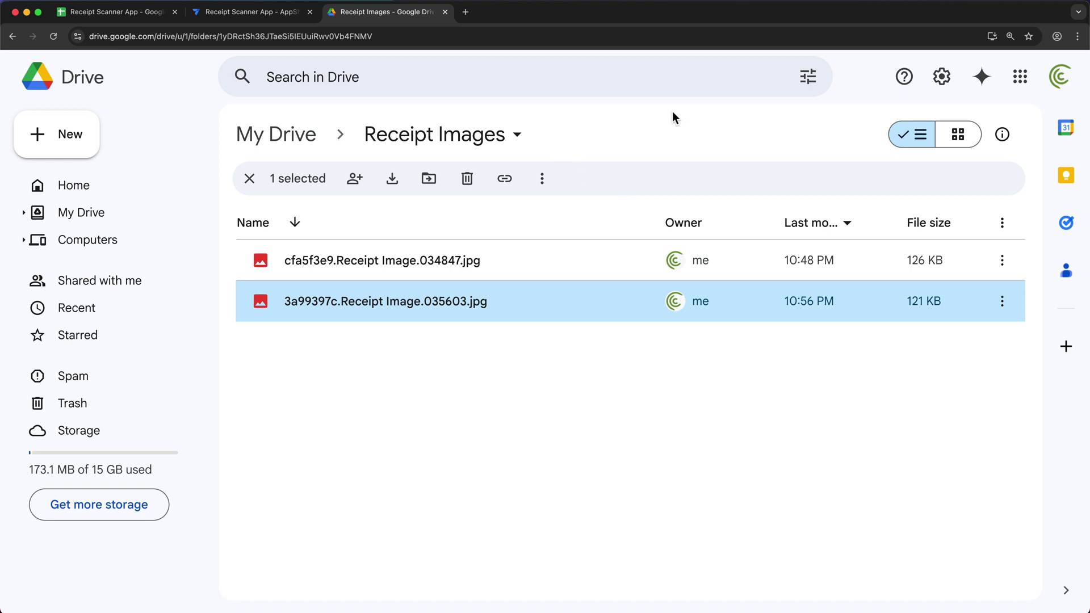
Compare the first receipt's image path in the Google Sheet with the file names in Drive's Receipt Images folder
left_click(132, 15)
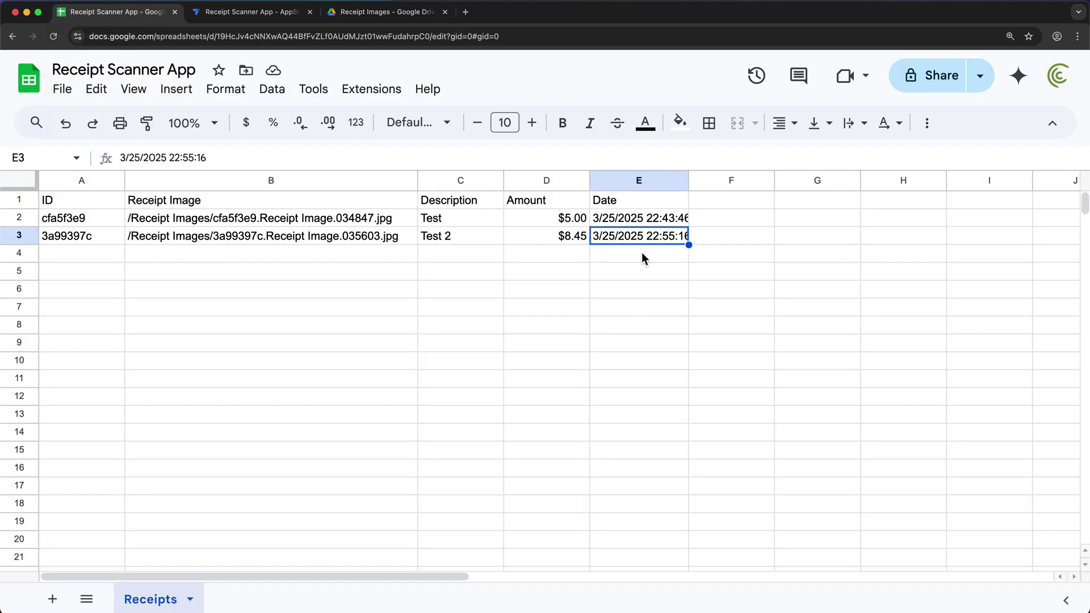
left_click(376, 221)
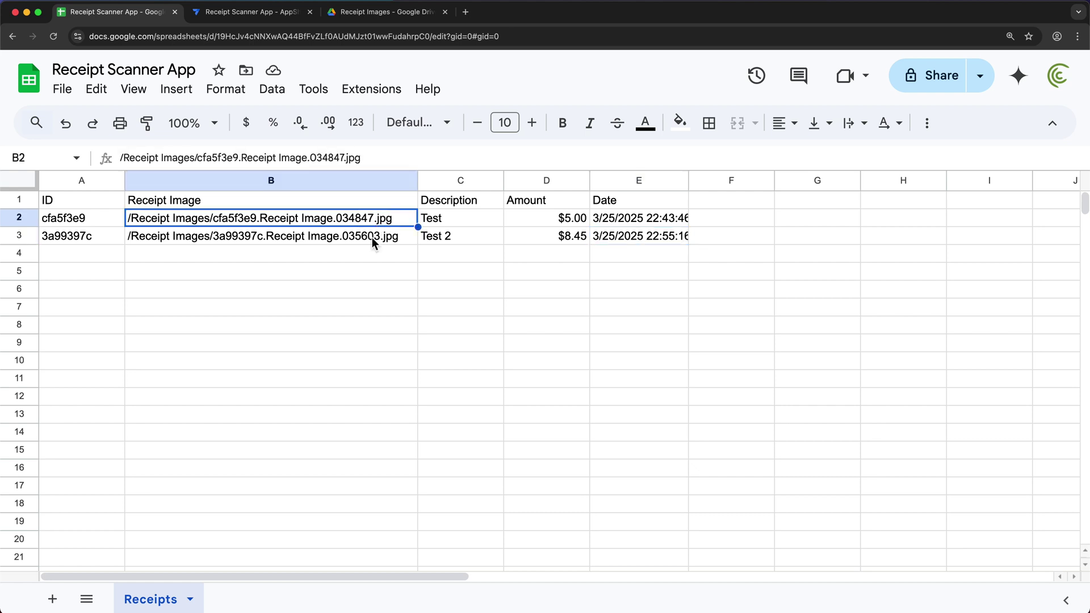
left_click(384, 14)
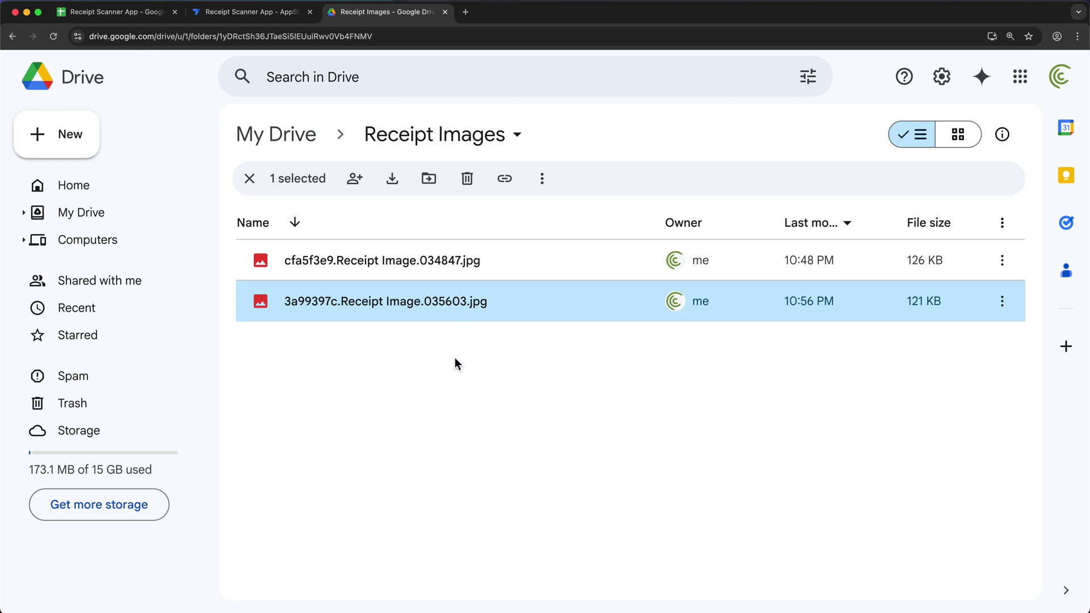
Back in the Google Sheet, copy only the file name cfa5f3e9.Receipt Image.034847.jpg from cell B2, leaving the cell unedited
left_click(117, 16)
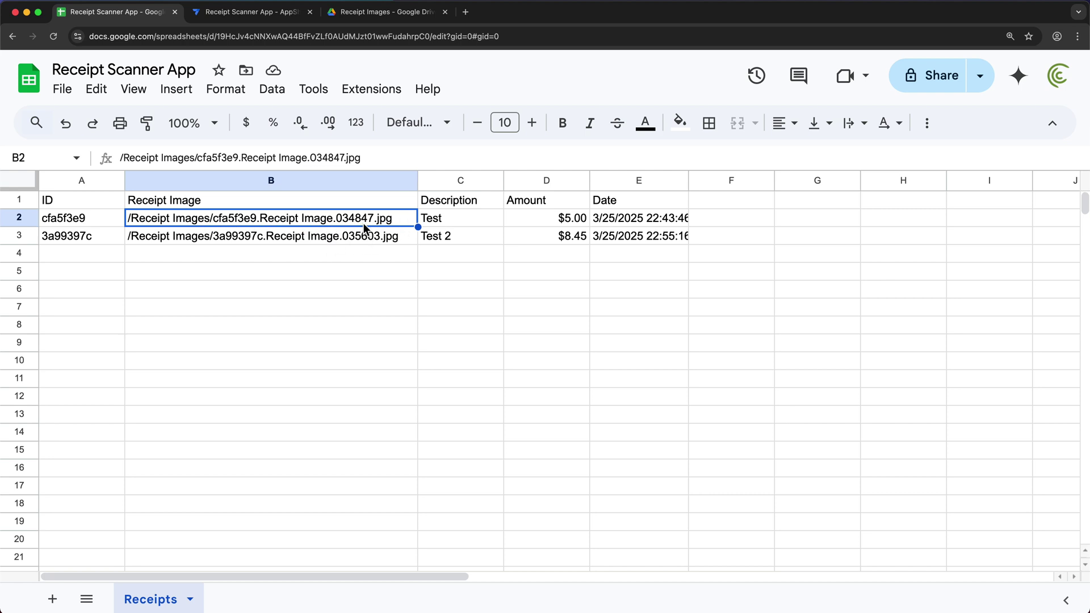
left_click(229, 158)
left_click(335, 161)
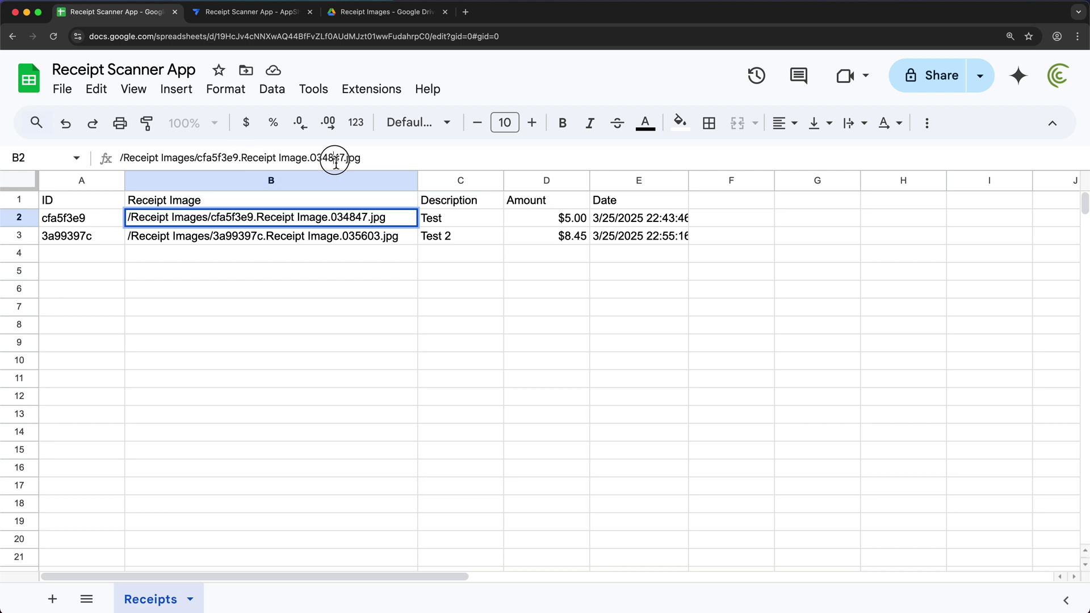
left_click_drag(384, 157, 200, 161)
key("super+c")
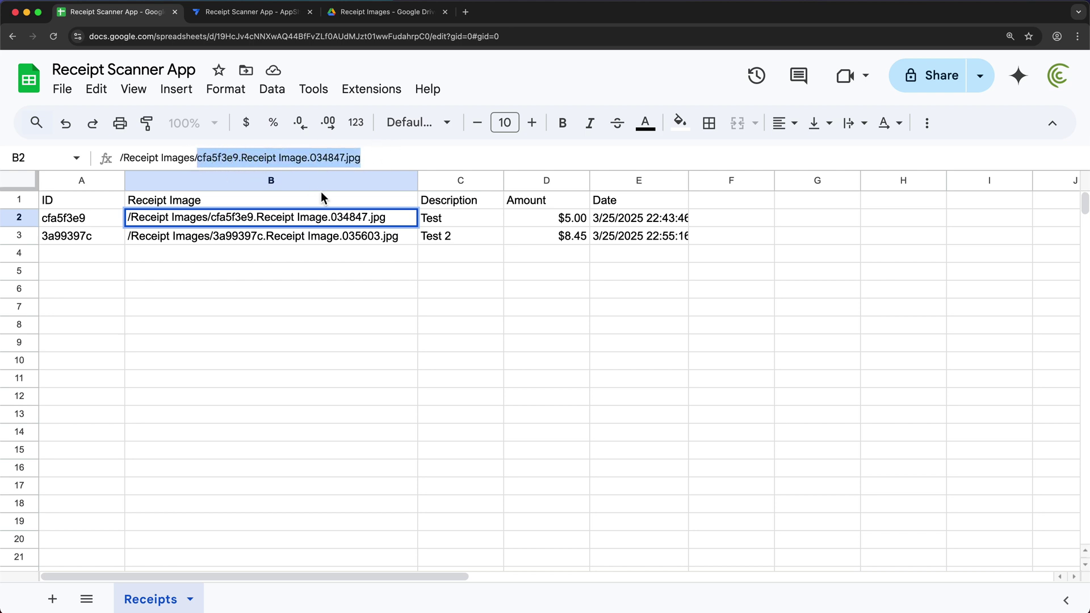
key("Escape")
Switch to Google Drive and run an advanced search with the copied file name cfa5f3e9.Receipt Image.034847.jpg as the item name, location Anywhere
left_click(381, 17)
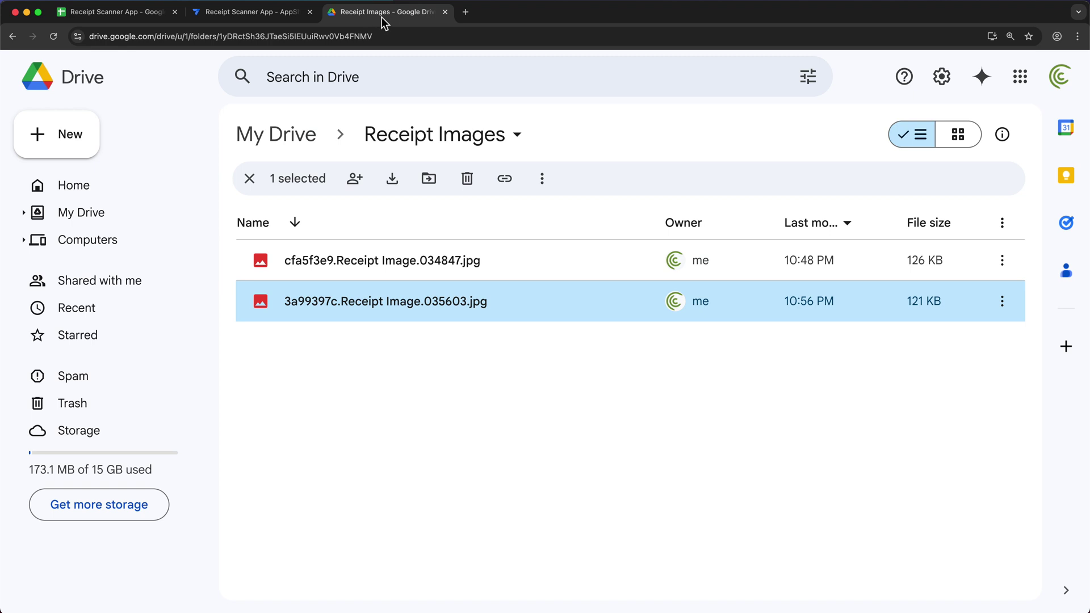
left_click(816, 89)
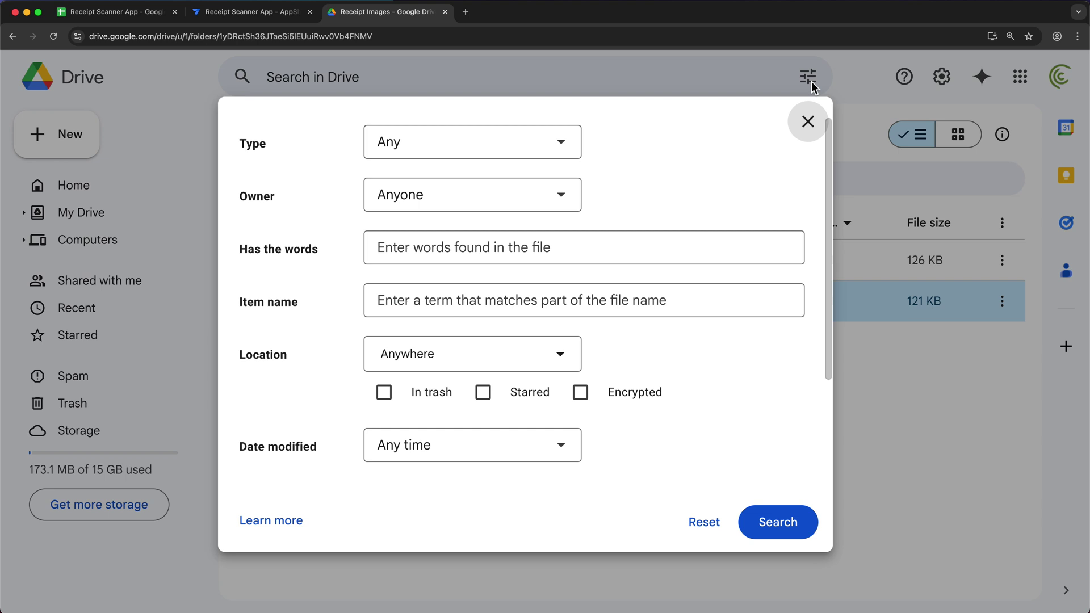
left_click(407, 303)
key("super+v")
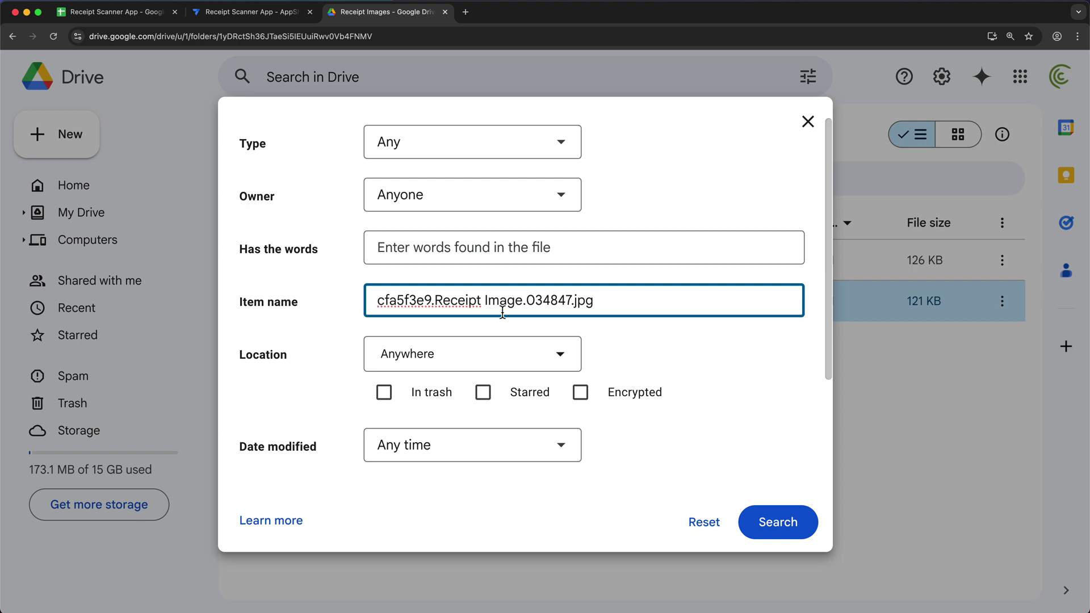
left_click(532, 356)
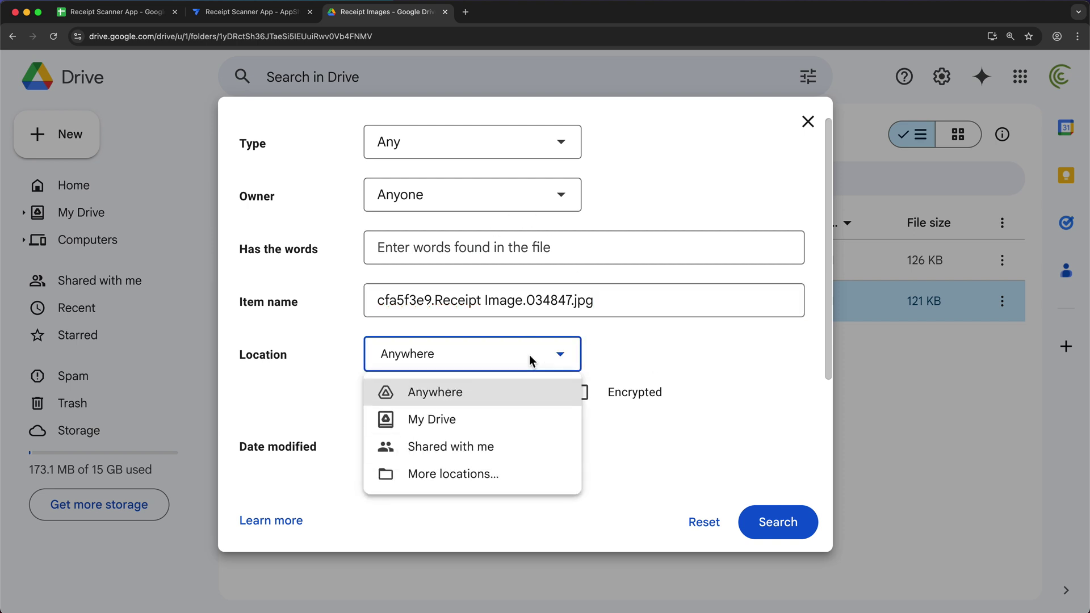
left_click(717, 363)
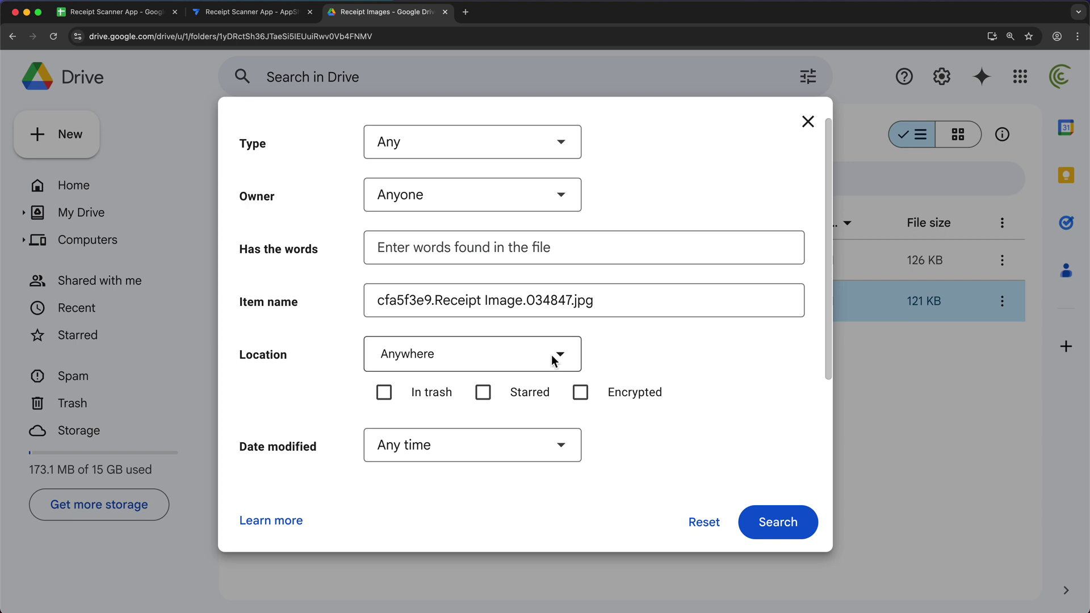
scroll(608, 352, "down", 3)
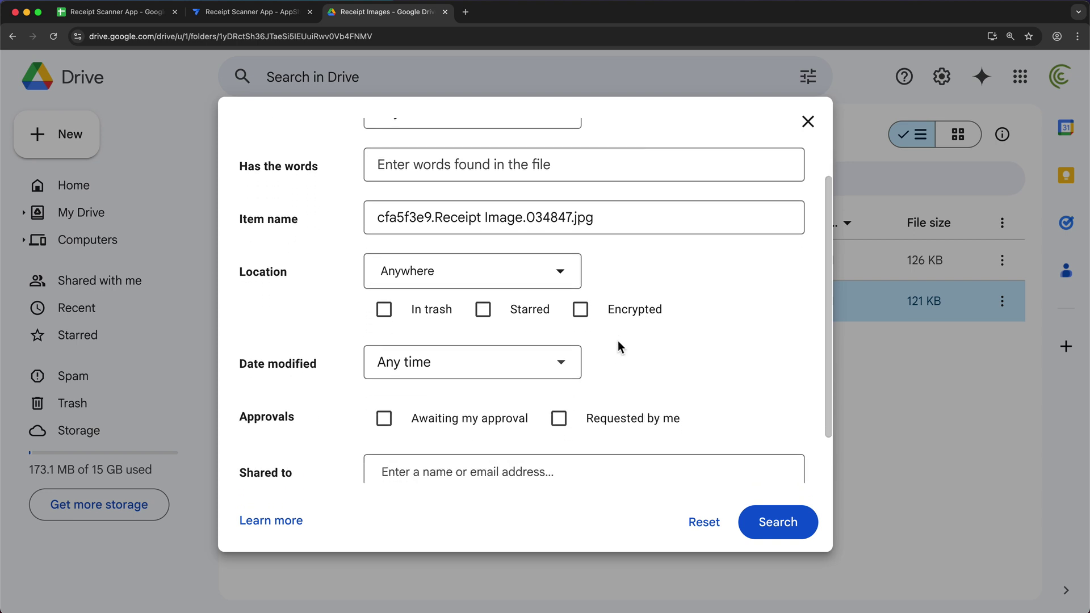
scroll(618, 347, "down", 2)
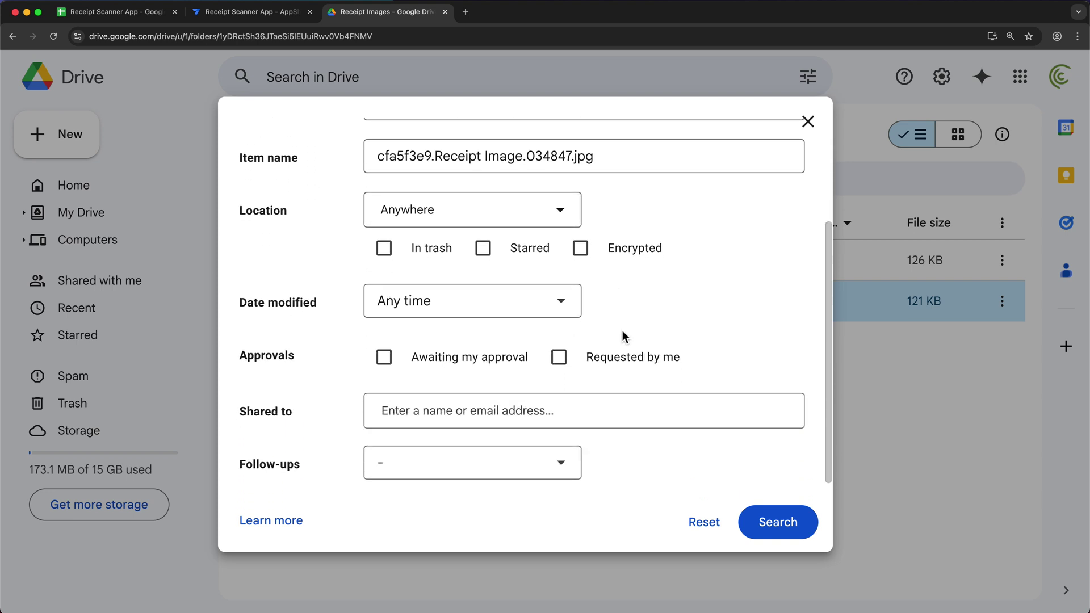
scroll(622, 331, "up", 5)
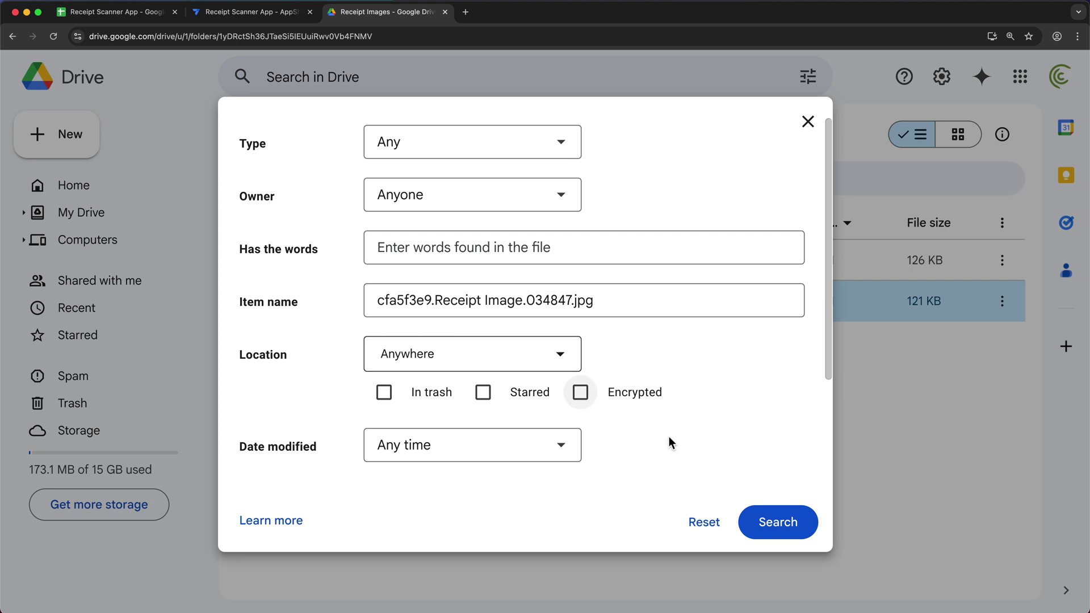
left_click(780, 532)
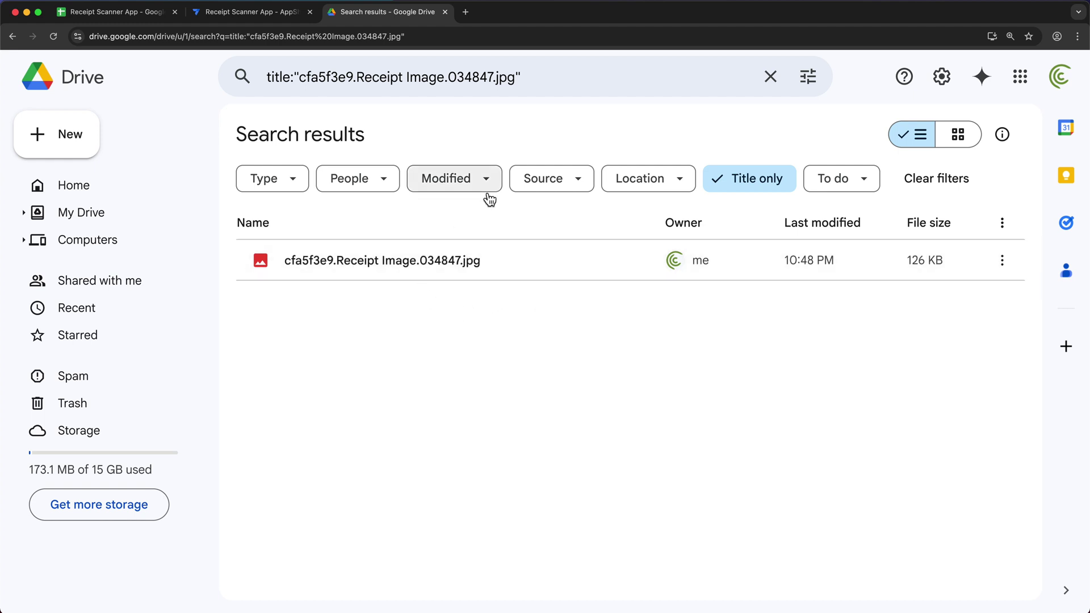
Copy the URL of the Drive search results page and paste it into cell F2 of the Google Sheet
right_click(307, 41)
left_click(345, 115)
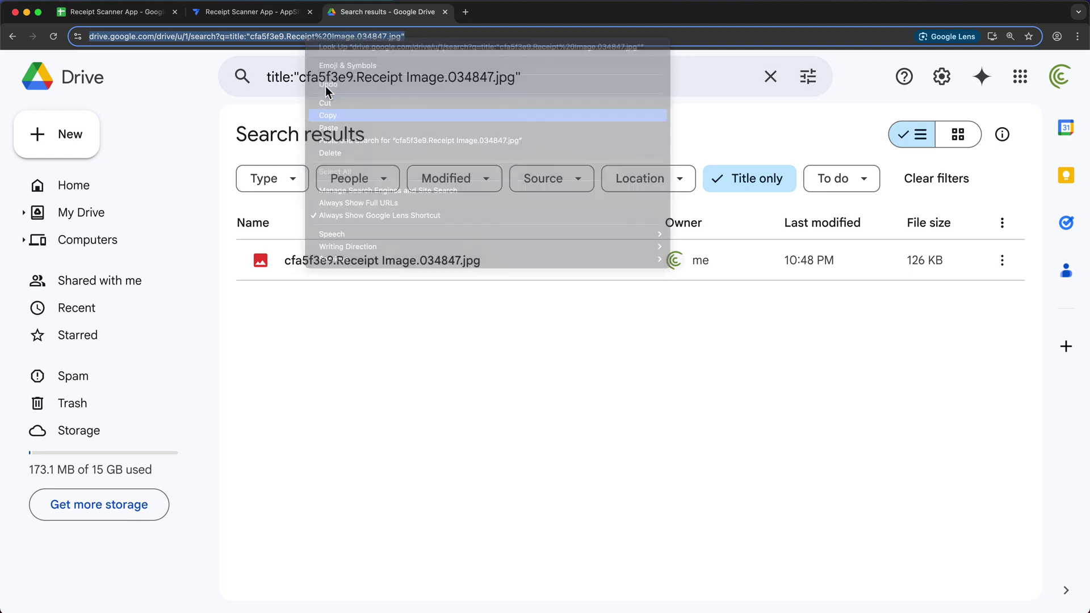
left_click(133, 14)
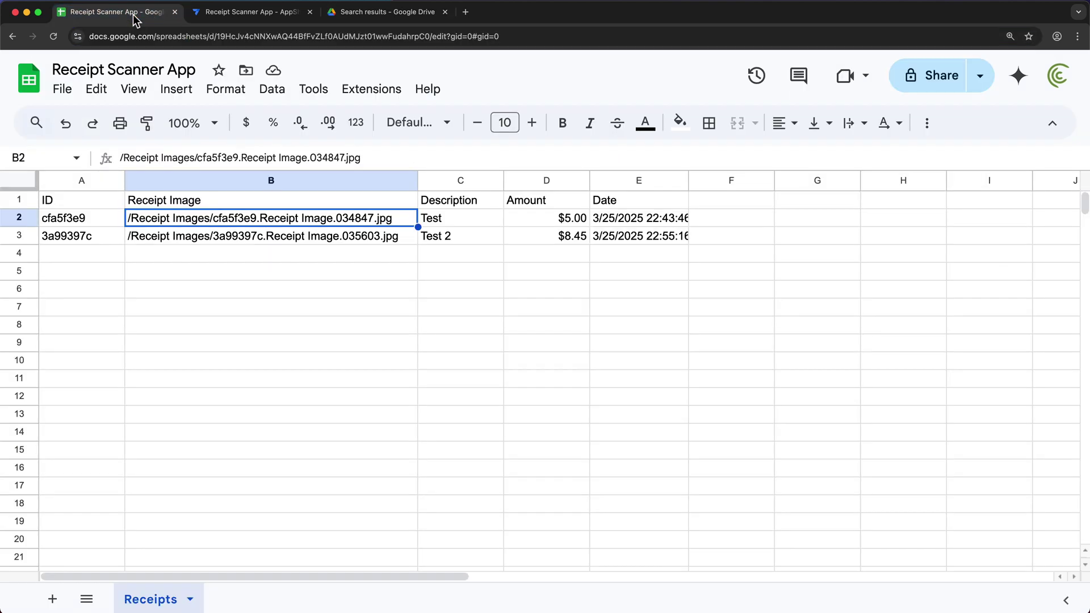
double_click(751, 219)
key("super+v")
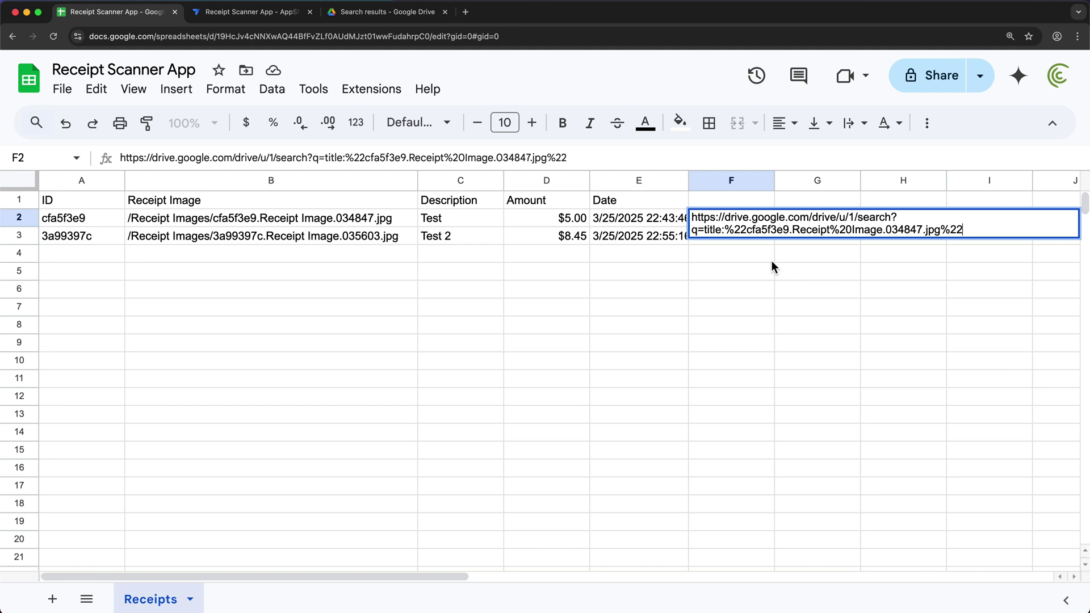
Remove both %22 codes around the file name in F2's search URL and commit the cell
double_click(949, 230)
key("BackSpace")
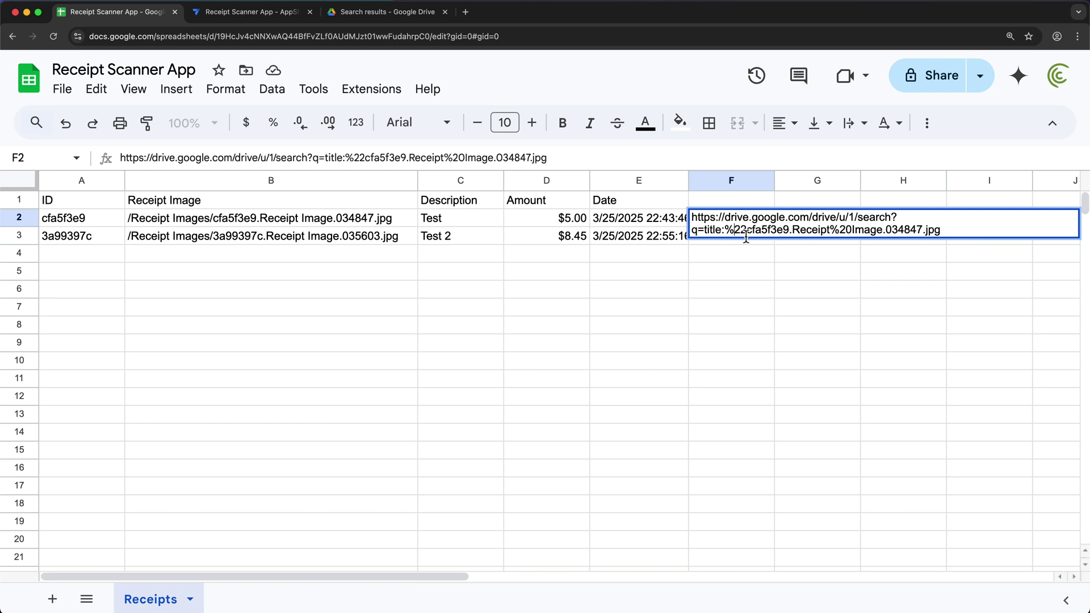
left_click(731, 230)
left_click_drag(746, 229, 724, 230)
key("BackSpace")
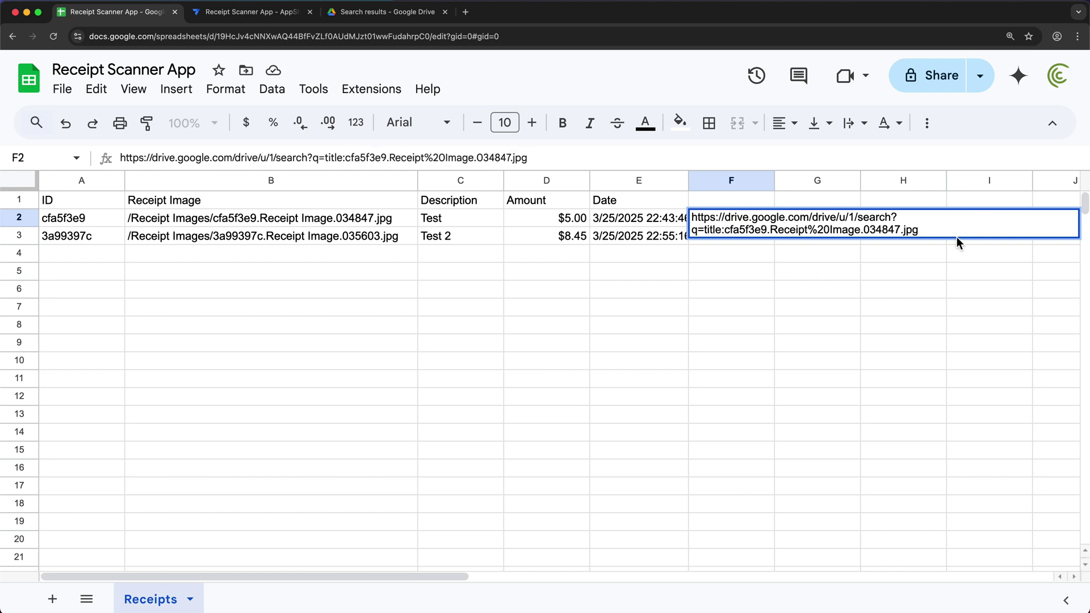
key("Return")
Test the link in F2 by selecting the receipt image in the Drive search it opens, and return to the Google Sheet
left_click(749, 220)
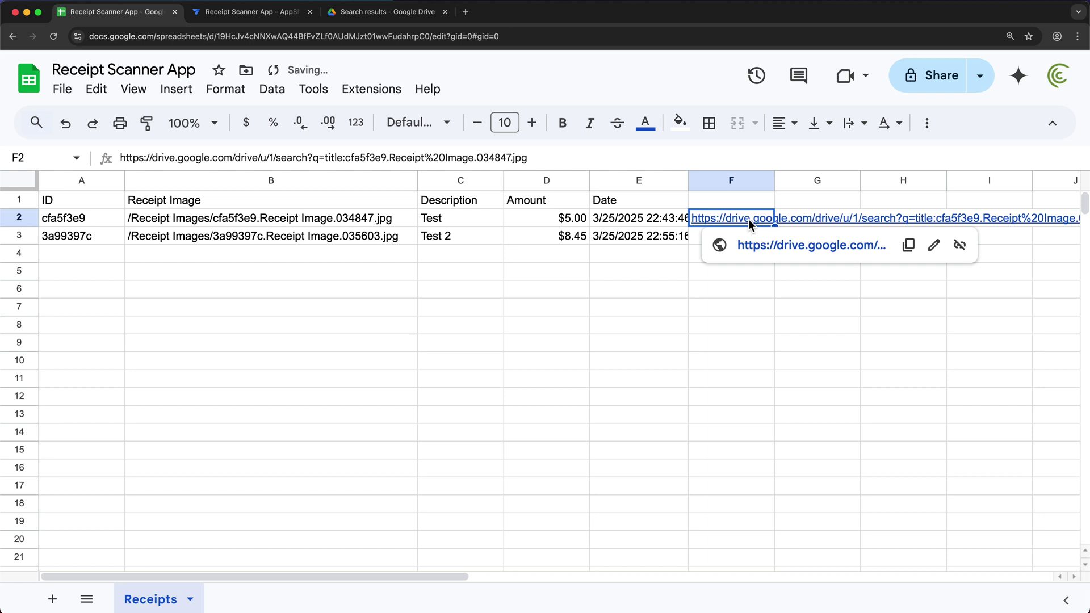
left_click(766, 247)
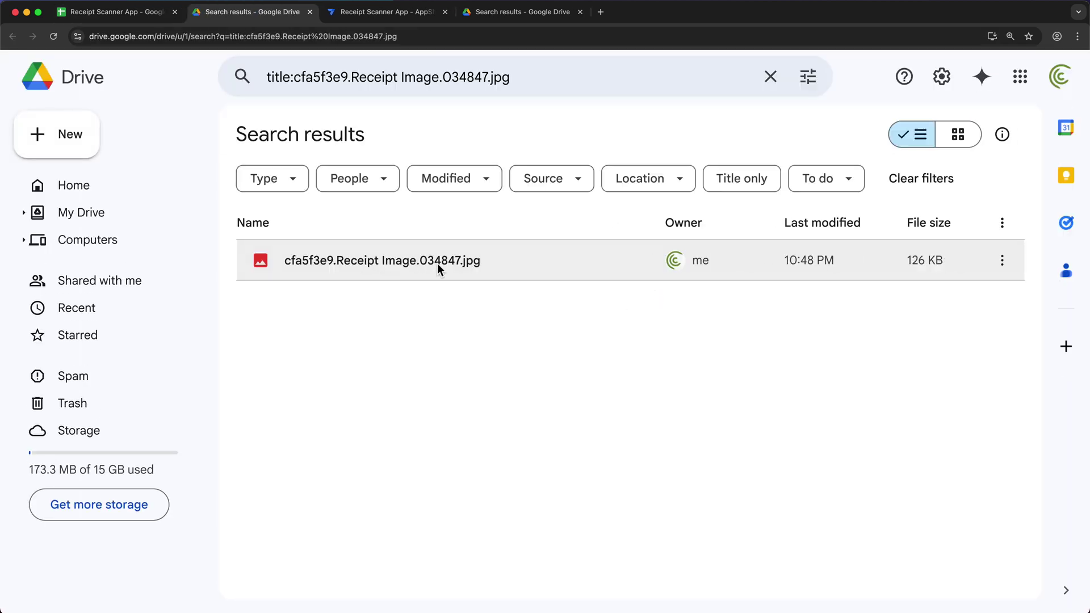
left_click(413, 265)
double_click(409, 264)
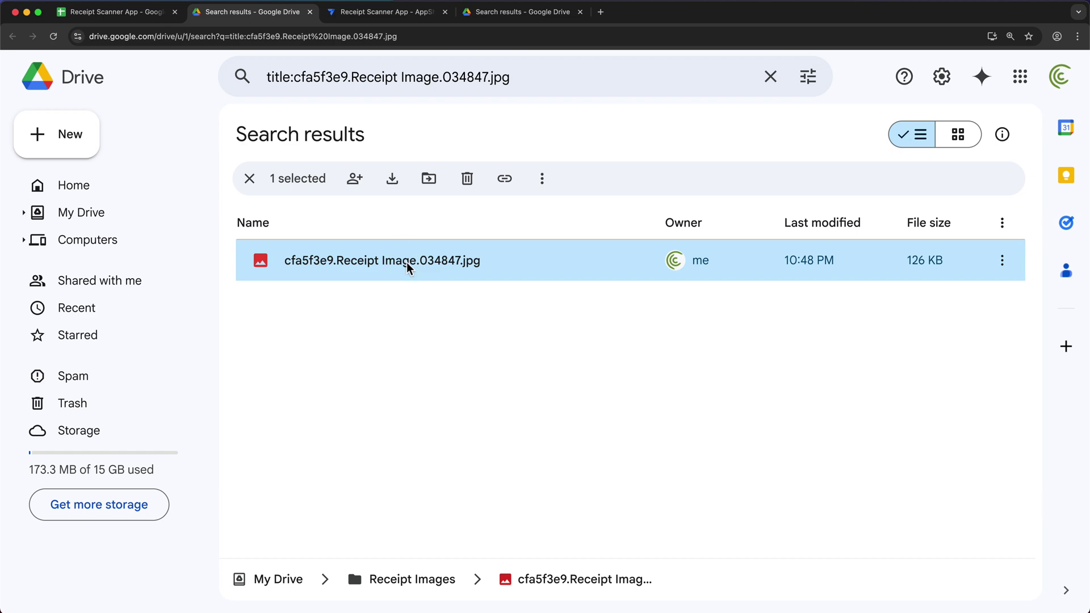
left_click(284, 259)
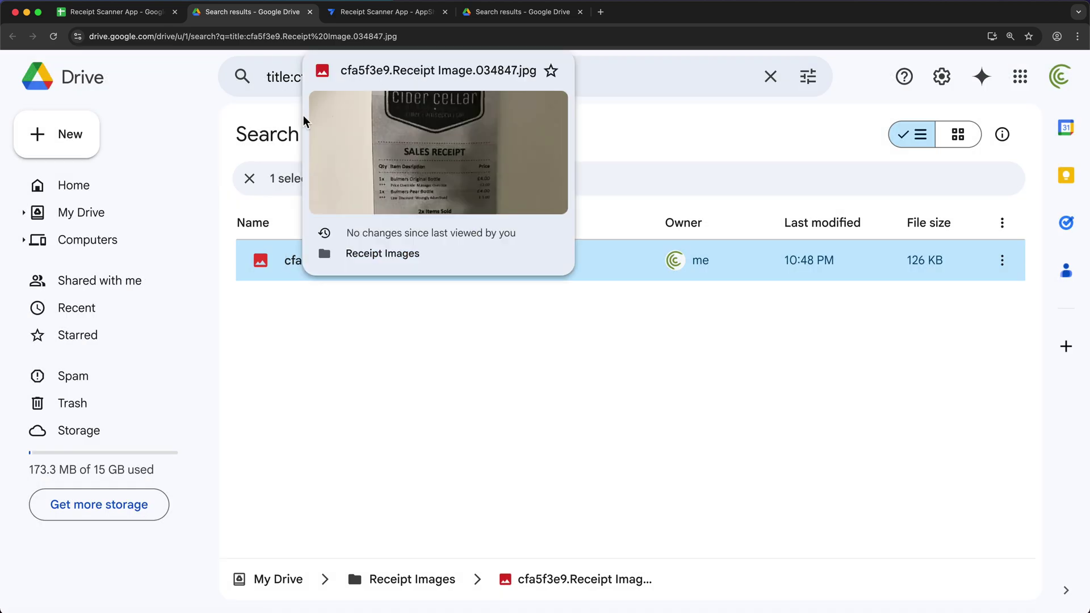
left_click(140, 17)
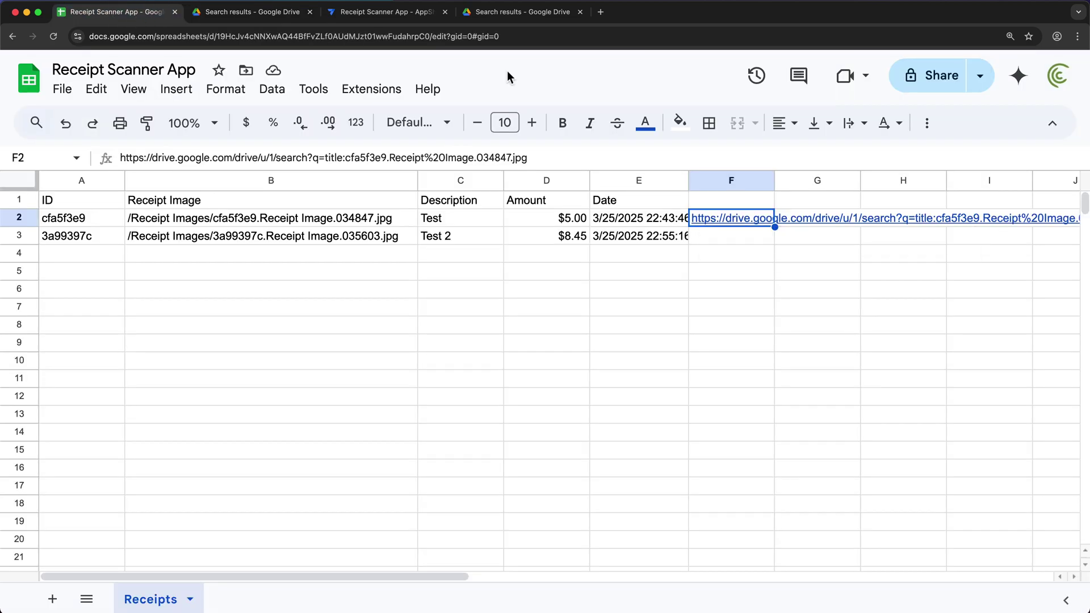
left_click(692, 323)
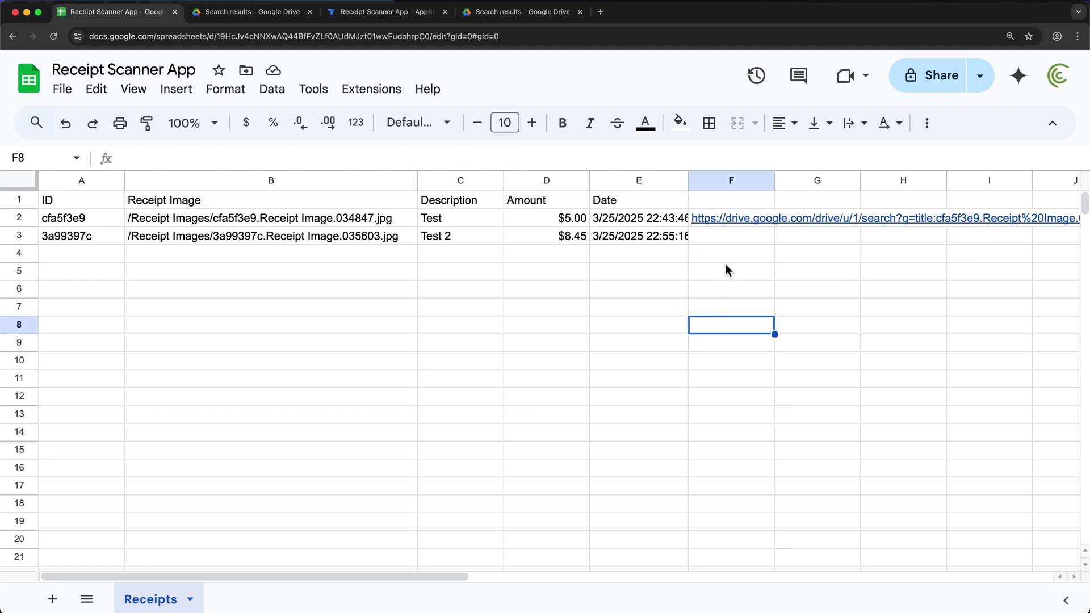
In cell G2, start the formula =REGEXEXTRACT(B2,"") with an empty regular expression
left_click(281, 223)
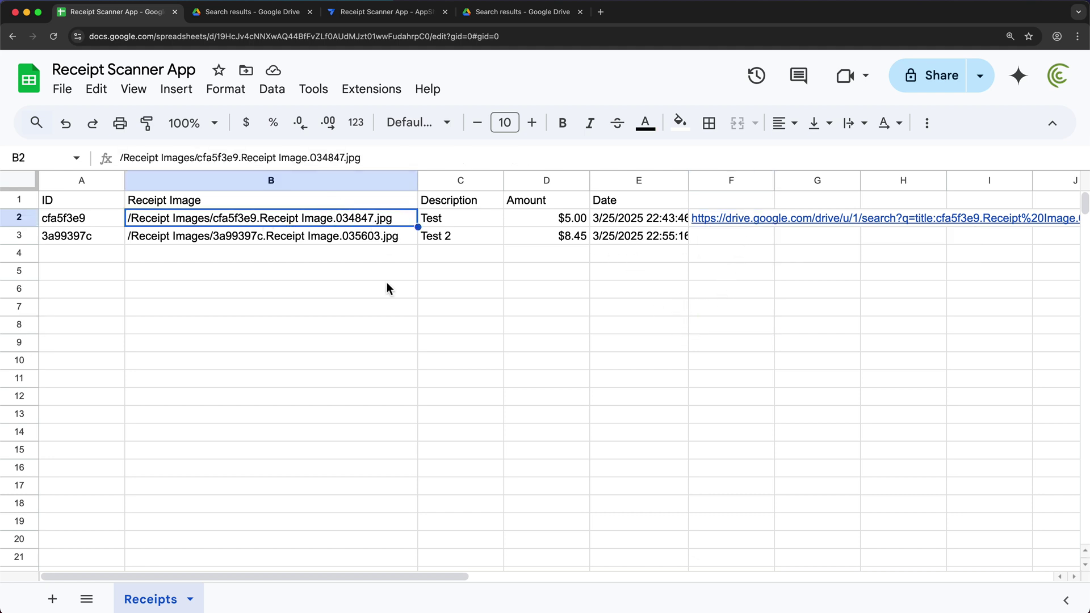
key("Right")
key("Right")
key("Right")
key("Right")
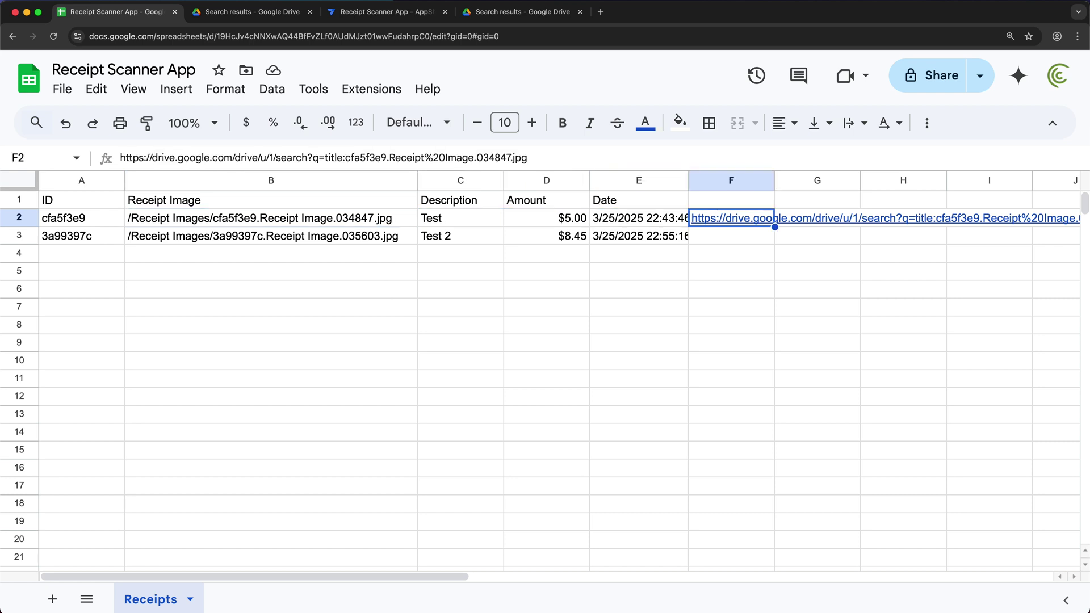
key("Right")
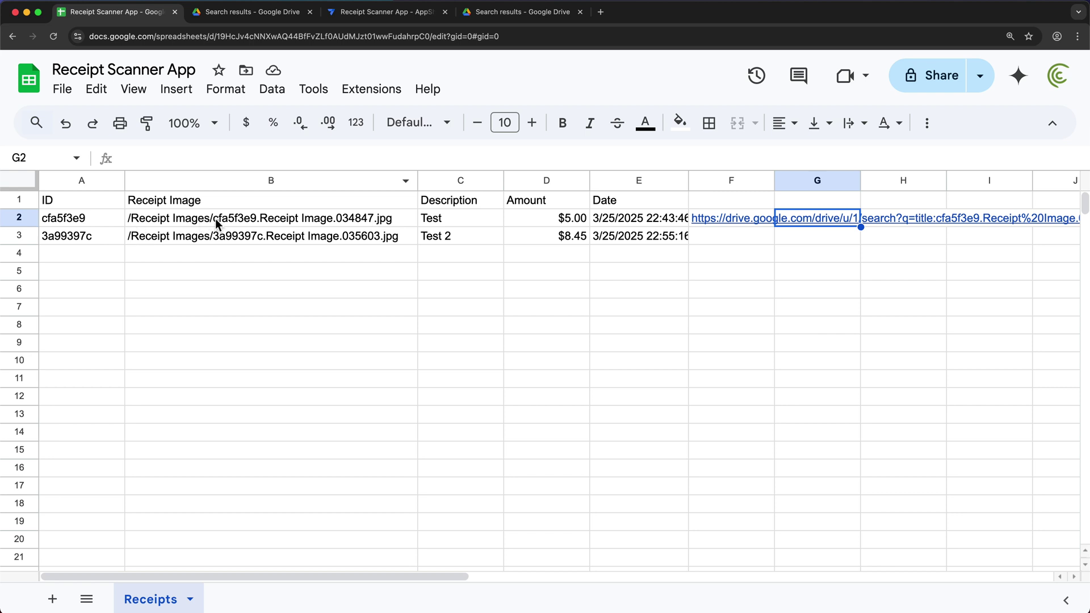
type("=")
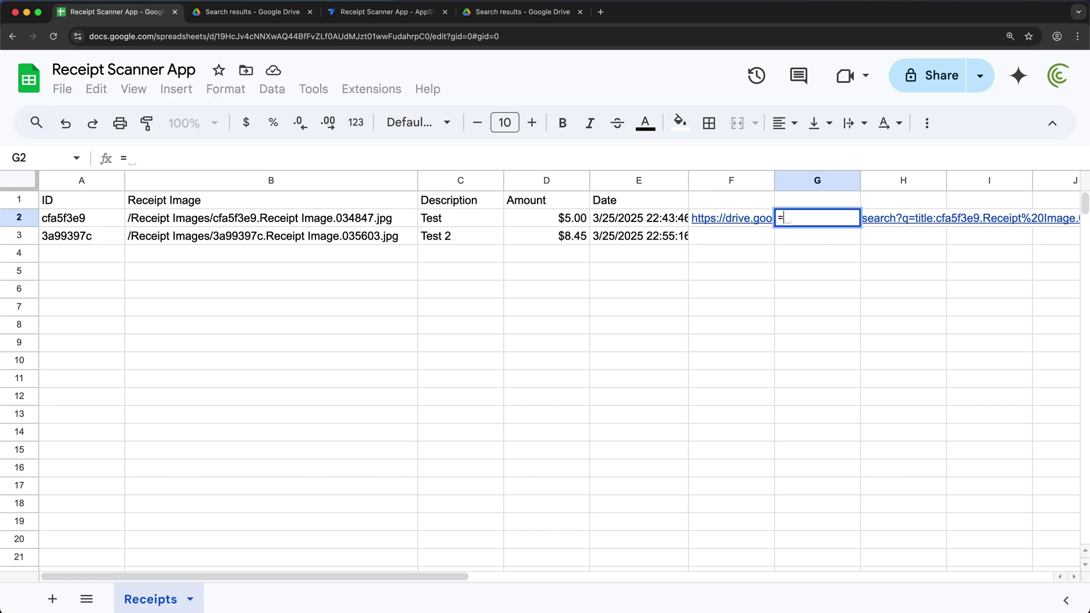
type("RE")
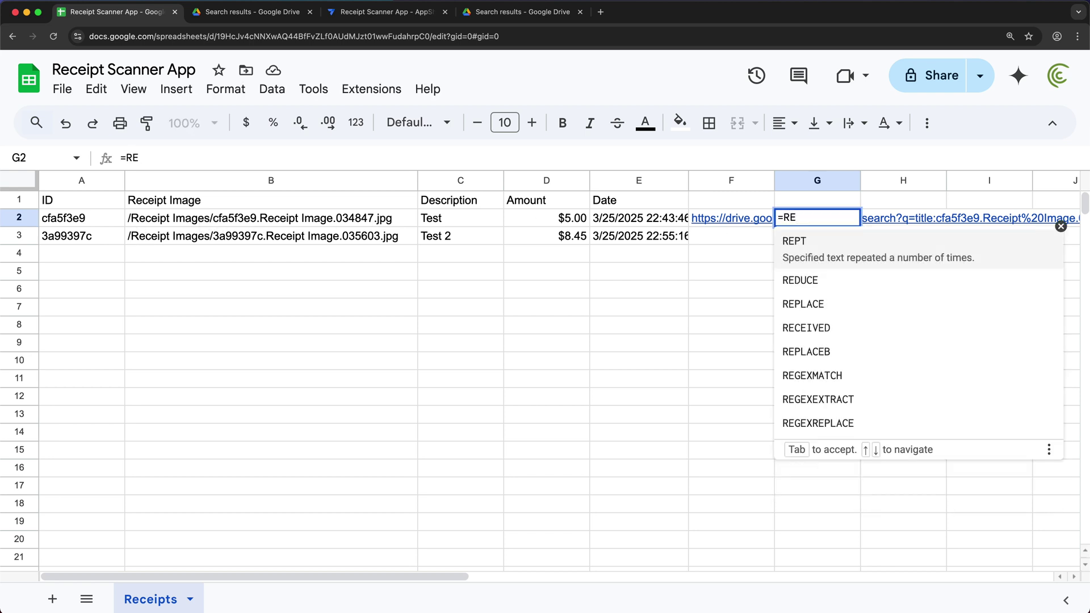
type("GEXE")
key("Tab")
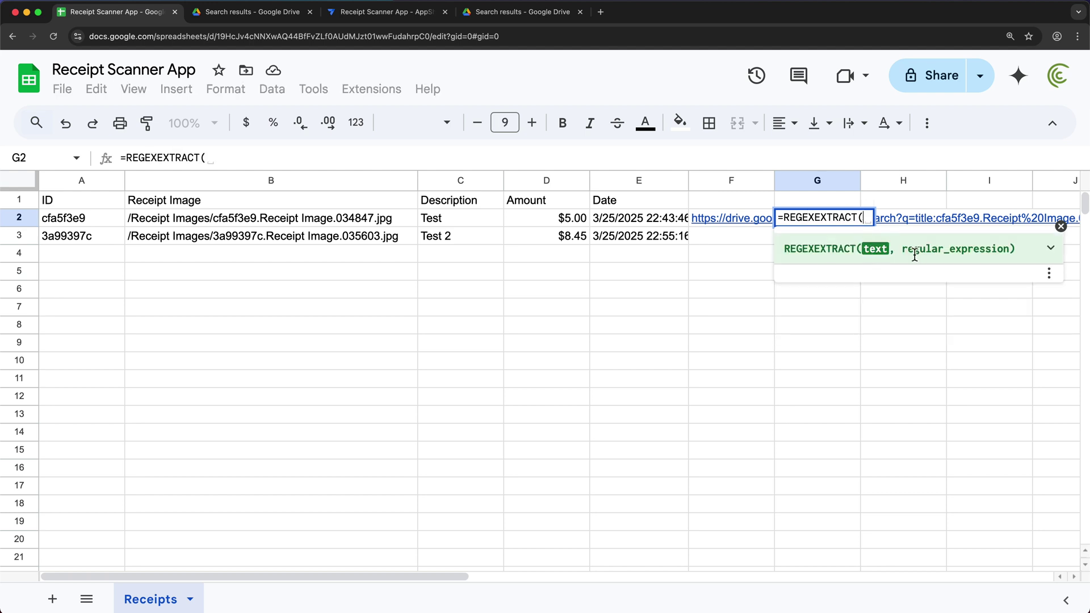
left_click(281, 221)
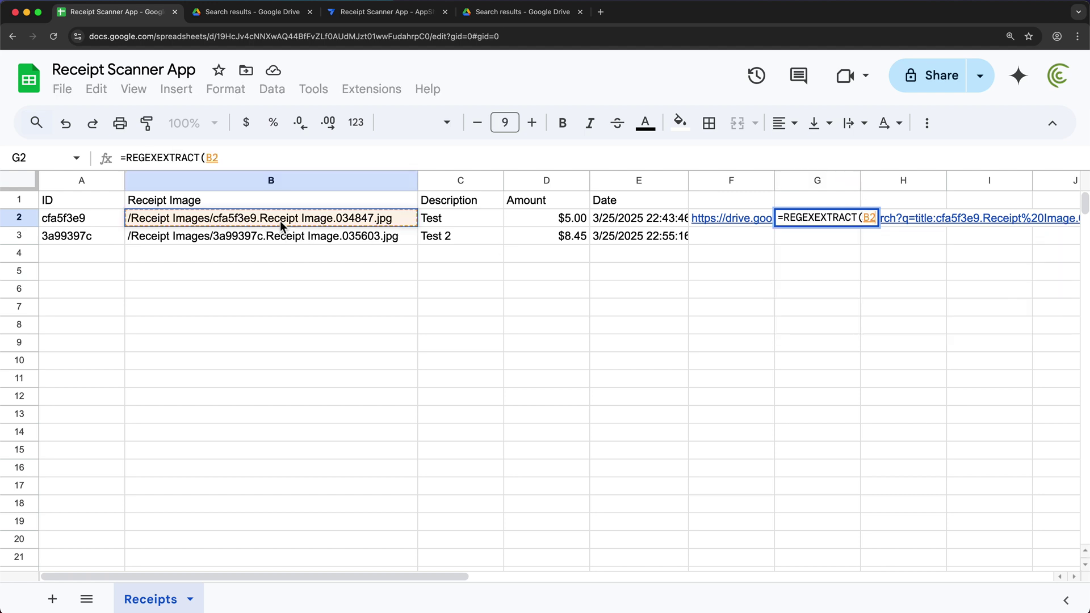
type(",\"\"")
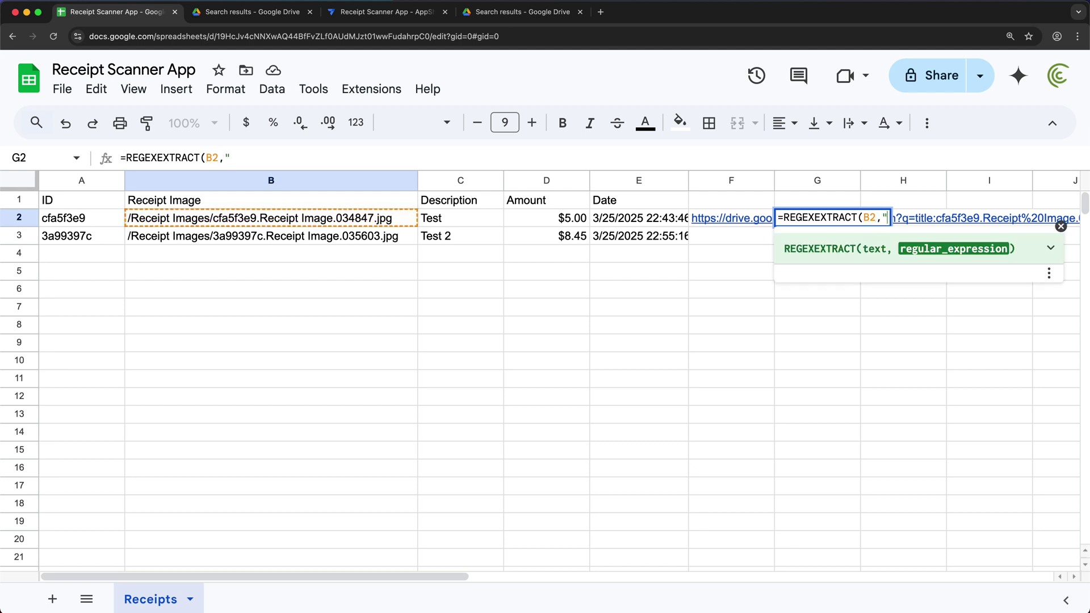
type(")")
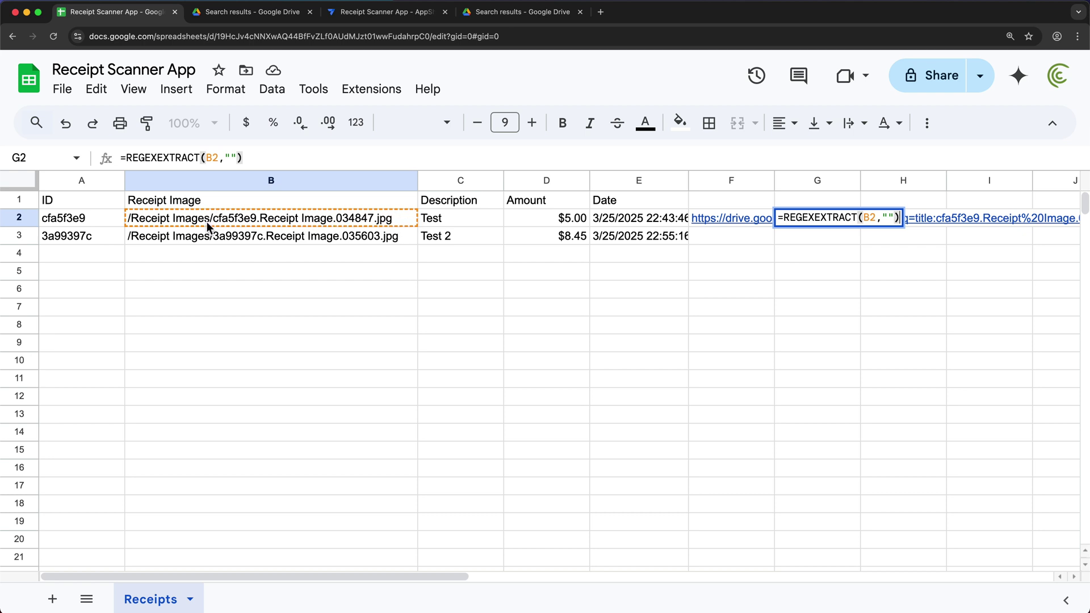
Fill in the regular expression [^/]+$ so G2 contains =REGEXEXTRACT(B2,"[^/]+$"), and commit the formula
left_click(889, 218)
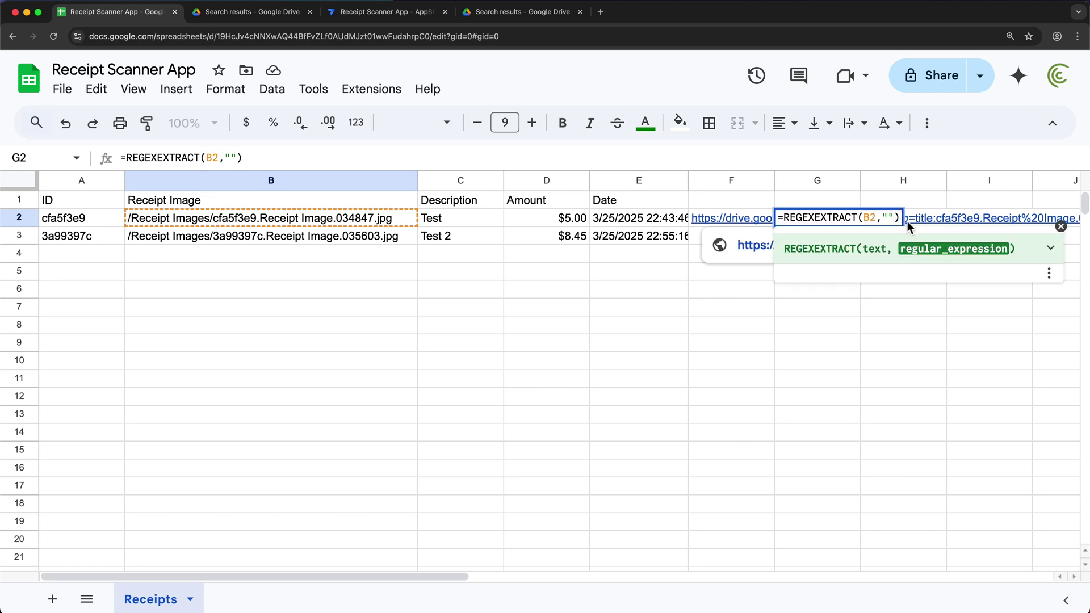
type("$")
type("[]")
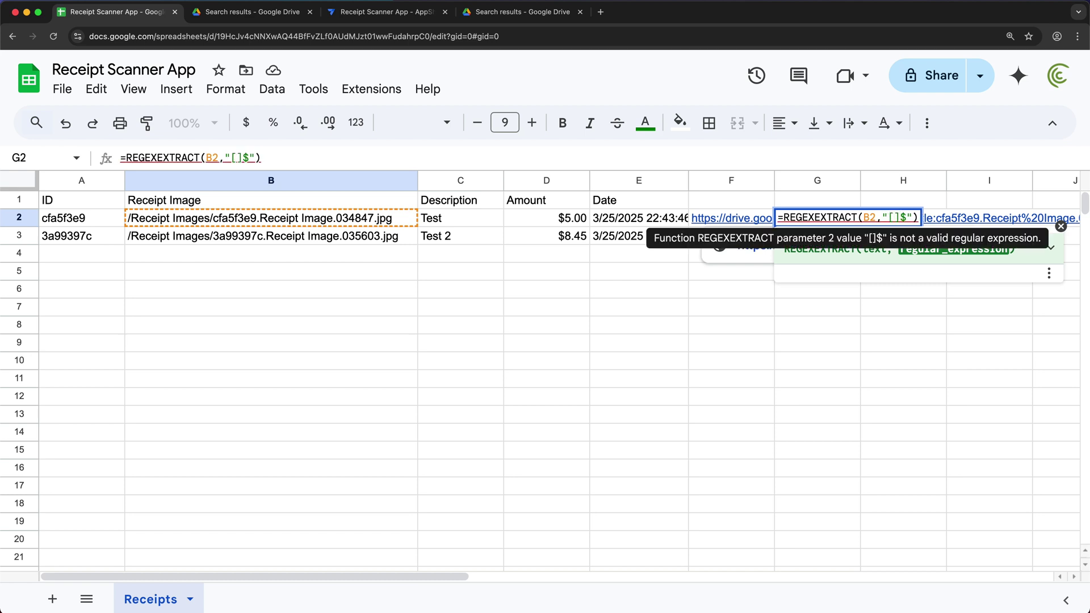
key("Left")
type("^")
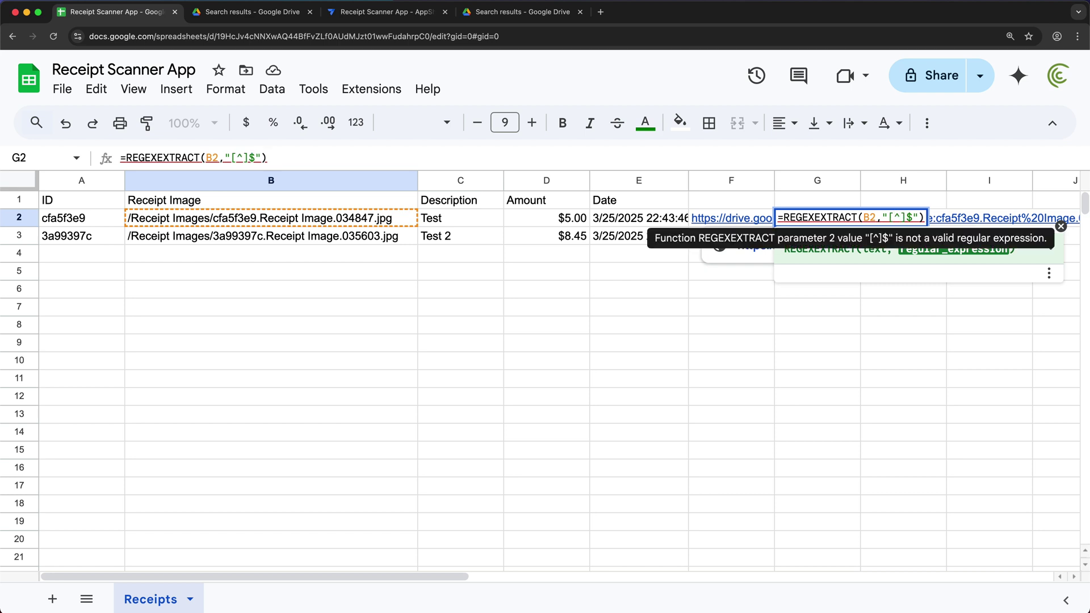
type("/]")
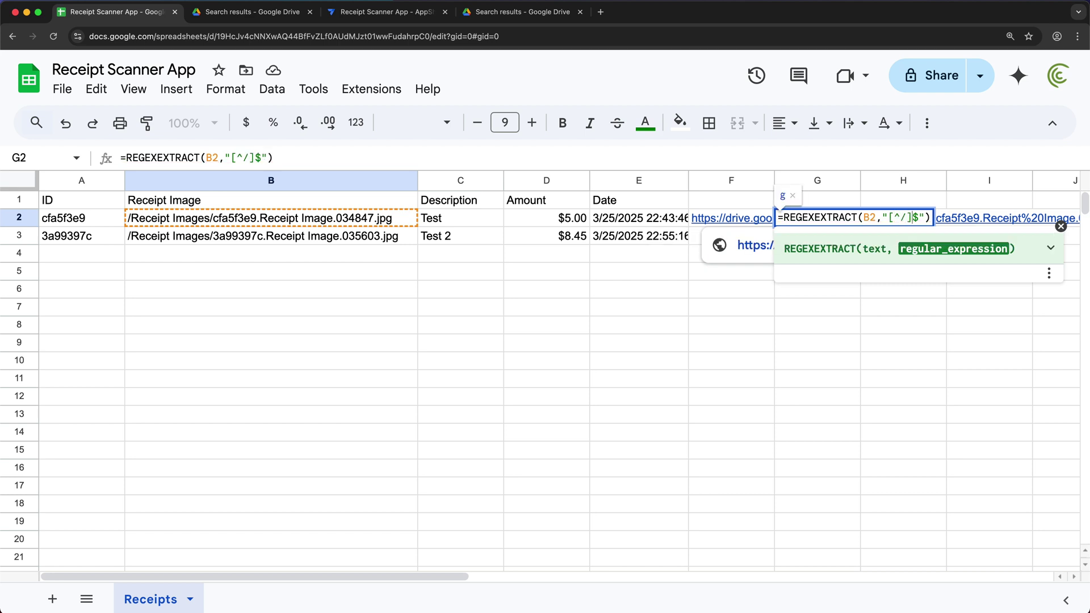
type("+")
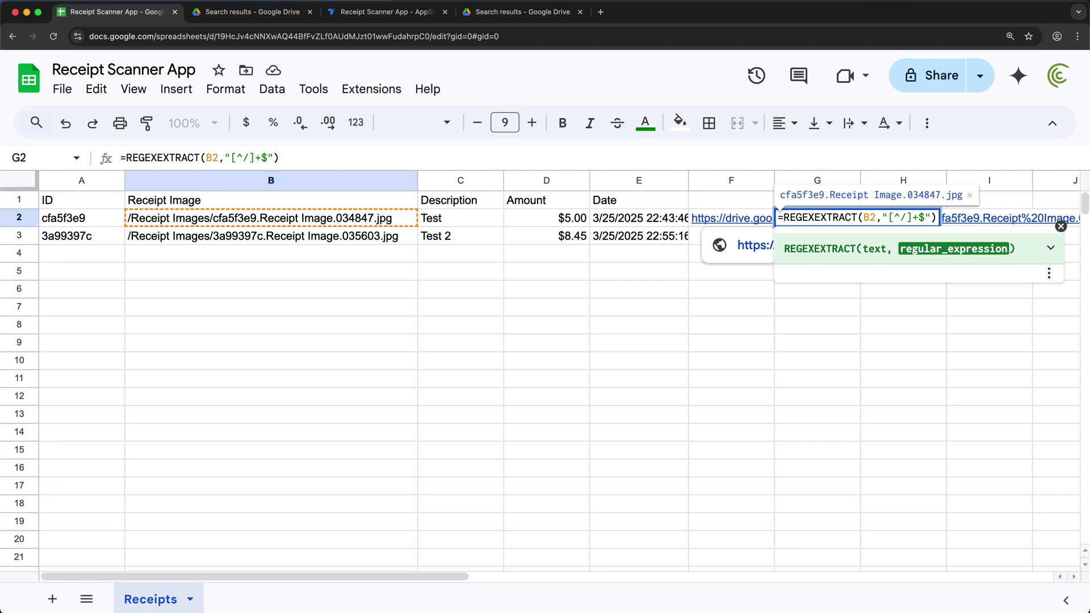
key("Return")
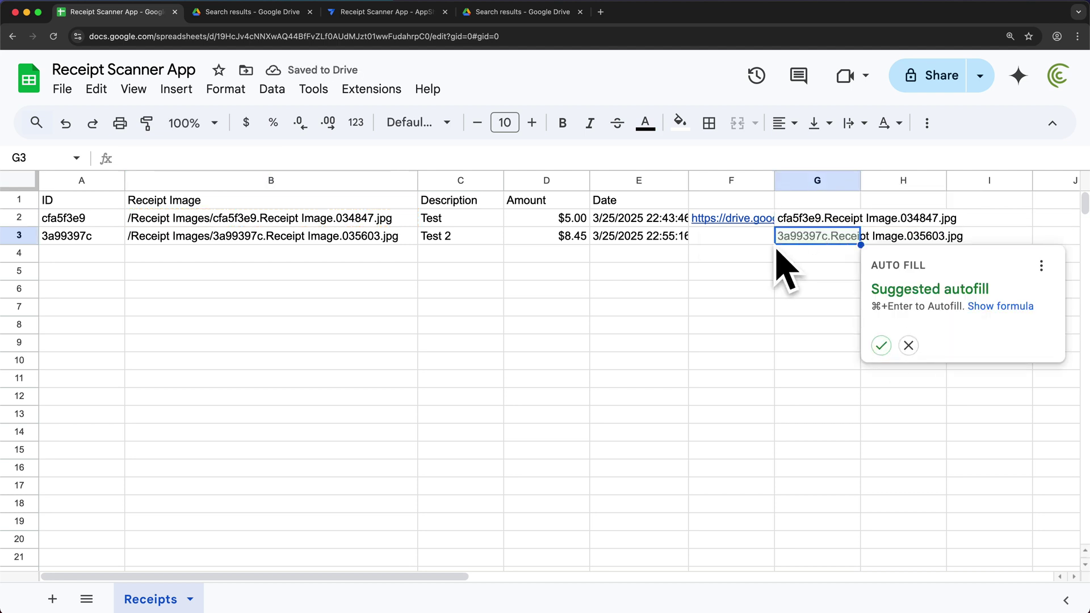
Dismiss the suggested autofill for G3 and review the REGEXEXTRACT formula in G2 without changing it
left_click(910, 346)
left_click(806, 221)
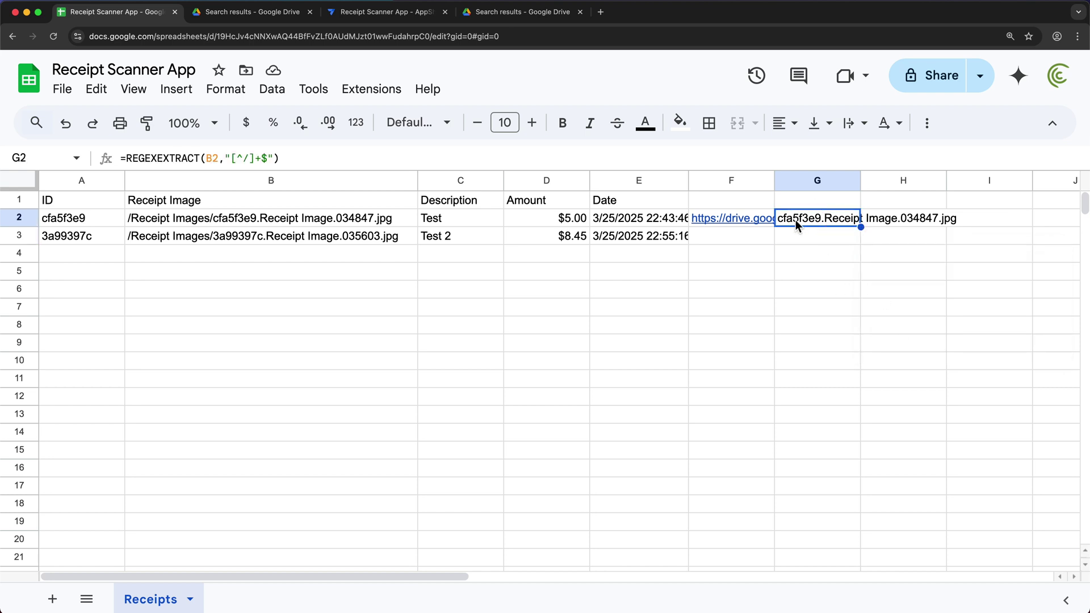
double_click(809, 223)
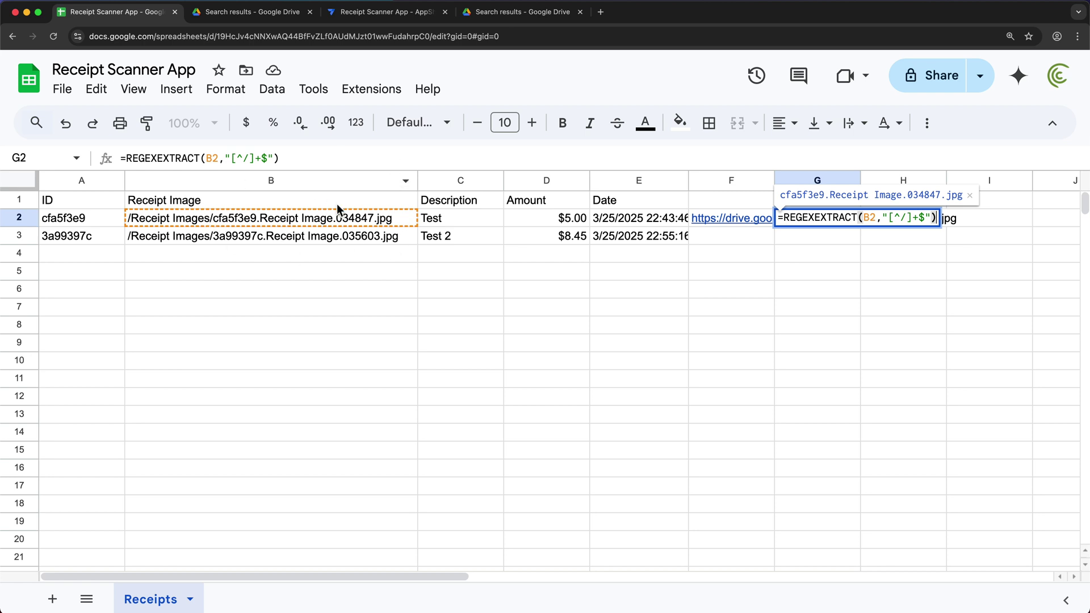
key("Escape")
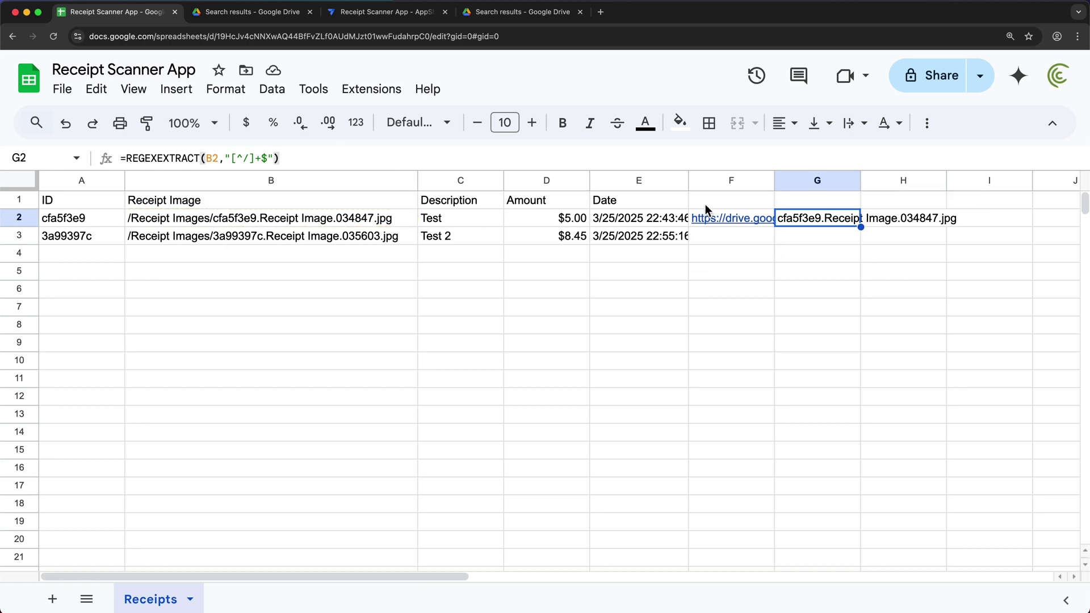
left_click(742, 220)
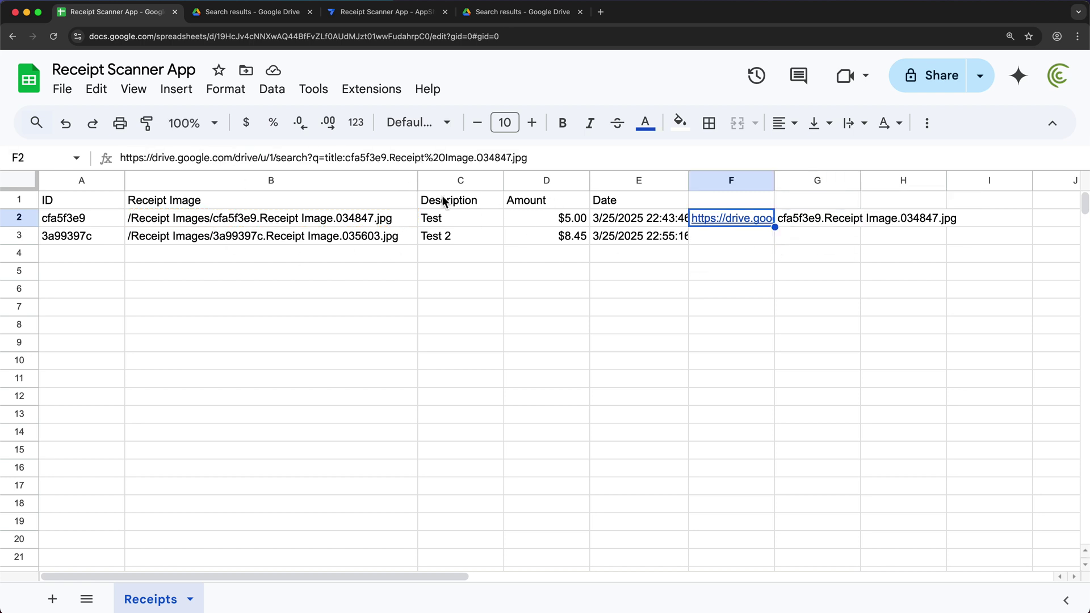
left_click_drag(346, 158, 621, 159)
key("BackSpace")
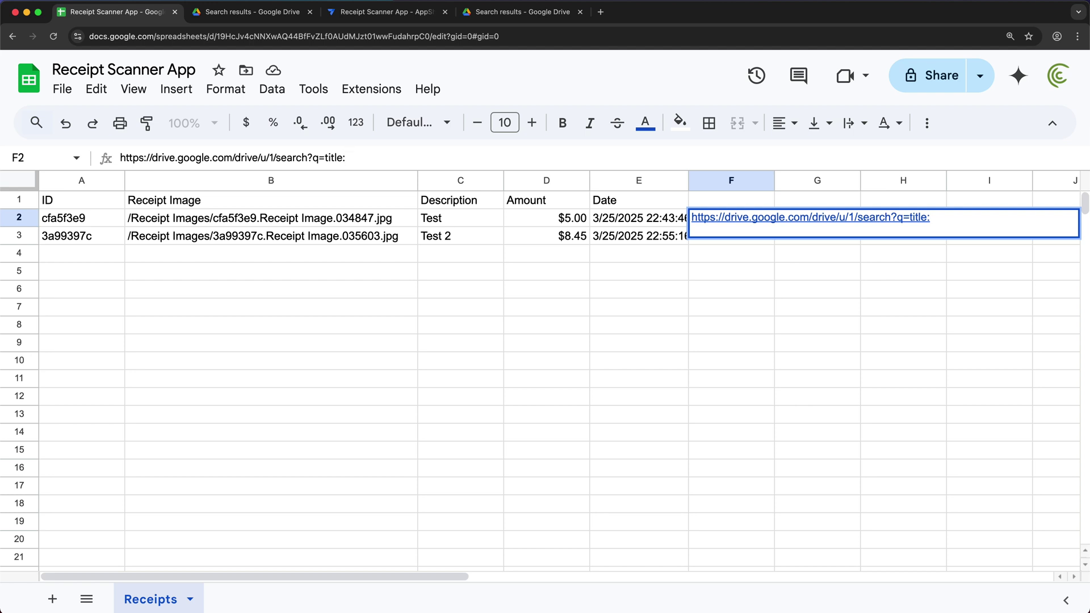
left_click_drag(348, 158, 114, 166)
key("super+c")
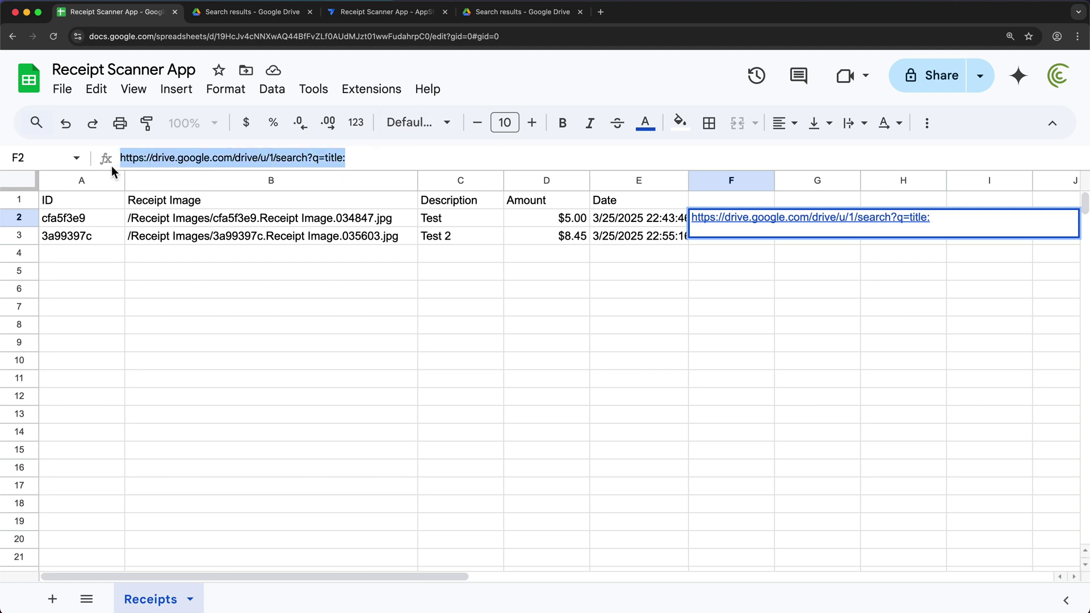
key("BackSpace")
key("Return")
In F2, start a HYPERLINK formula with the copied Drive search URL as its quoted url argument
key("Up")
type("=")
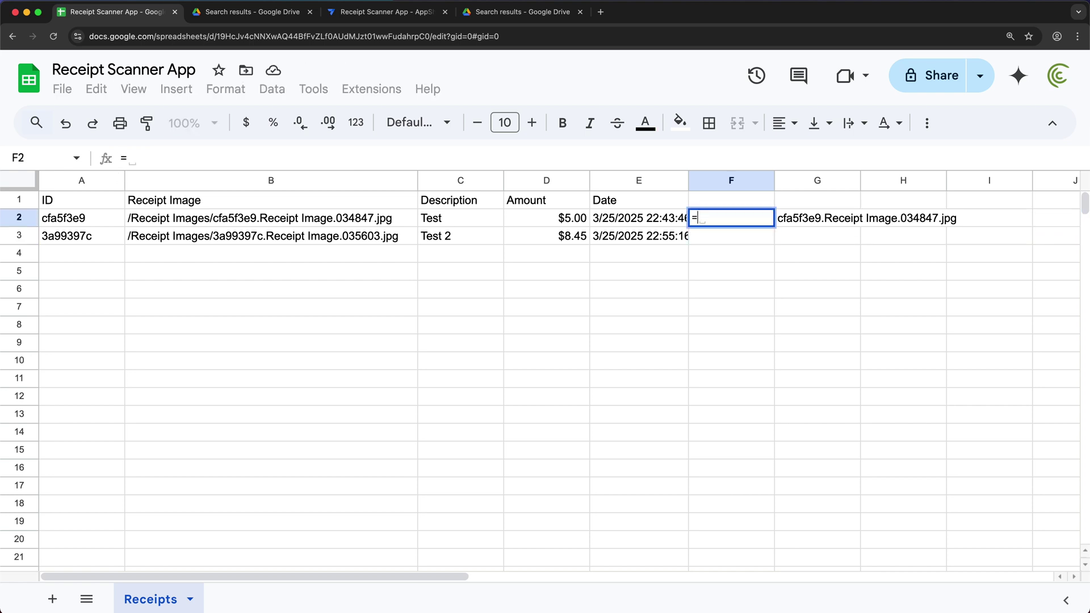
type("HY")
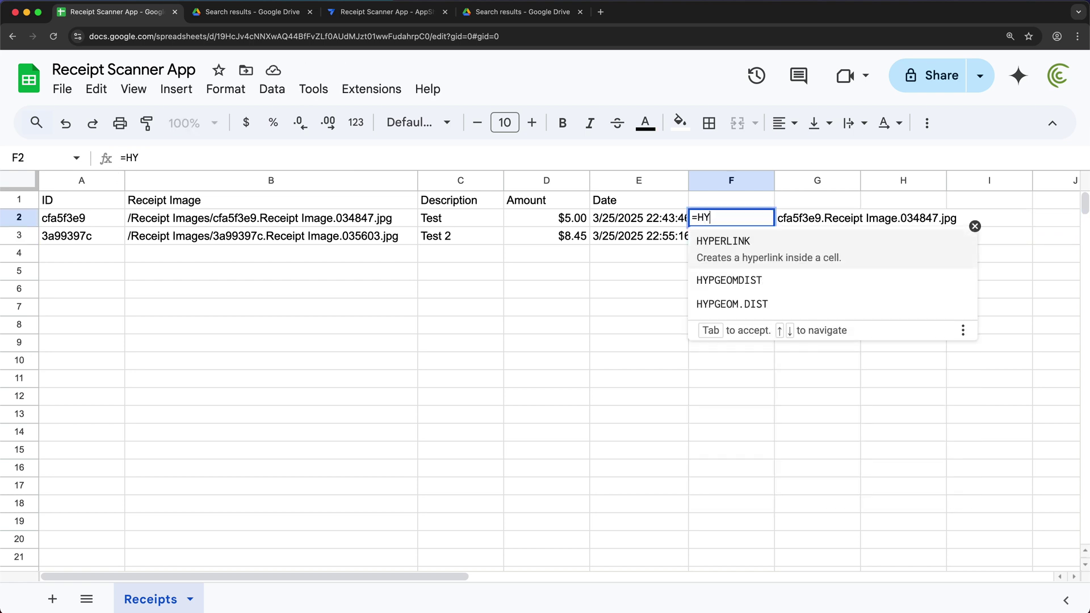
key("Tab")
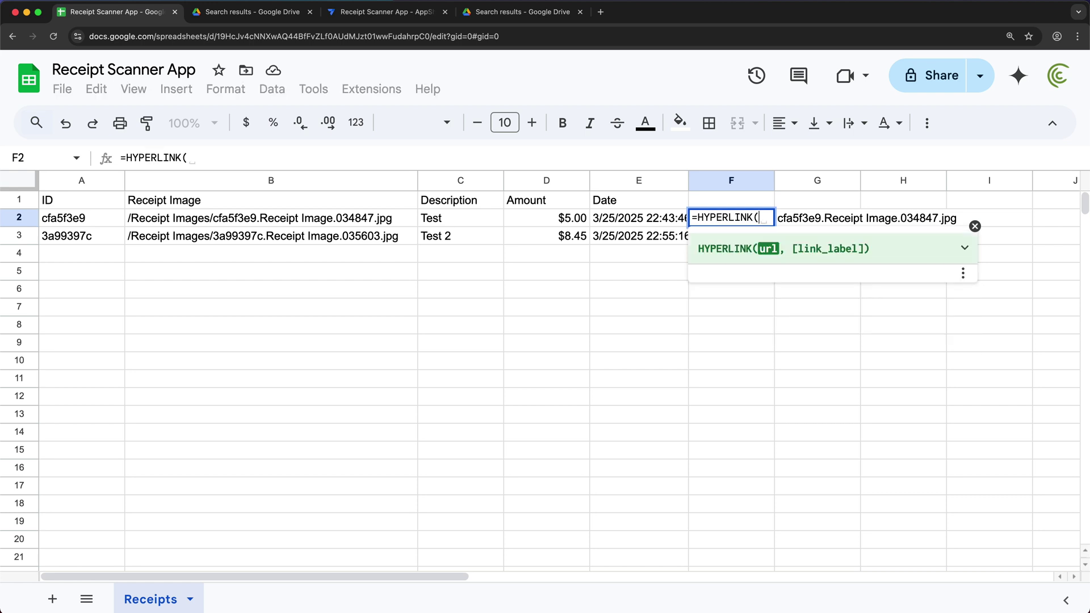
type("\"")
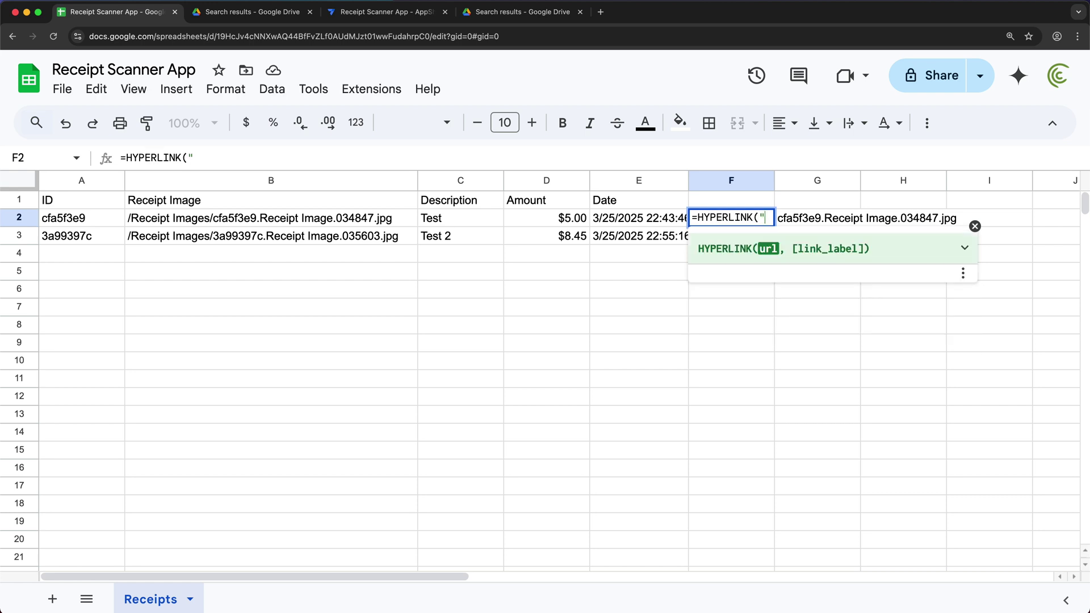
key("super+v")
type("\"")
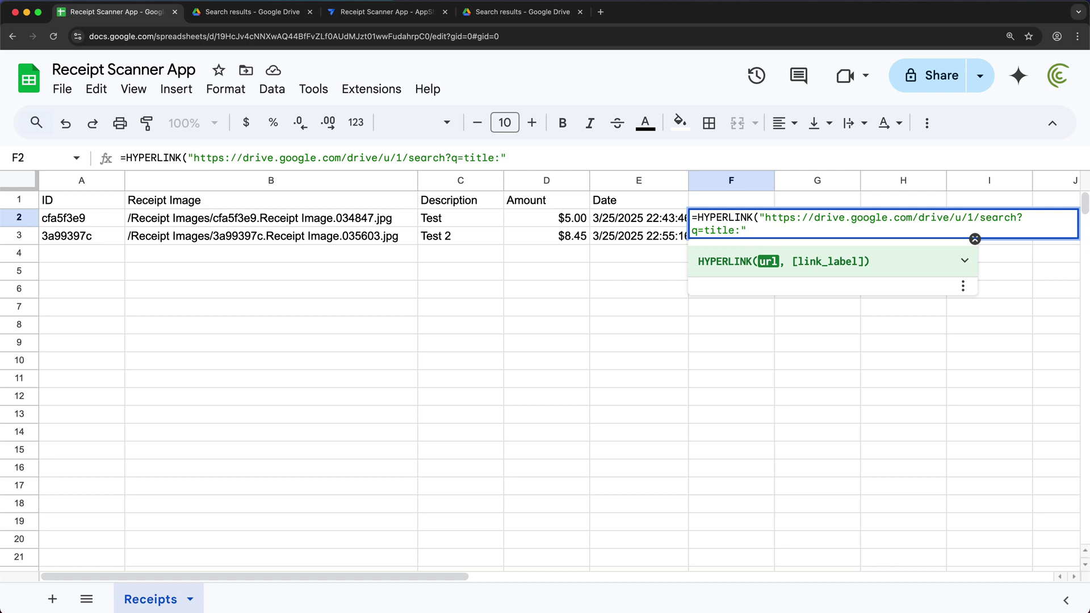
Append &A2 to the URL in F2's HYPERLINK formula, set the link label to "Open", and commit the formula
type("&")
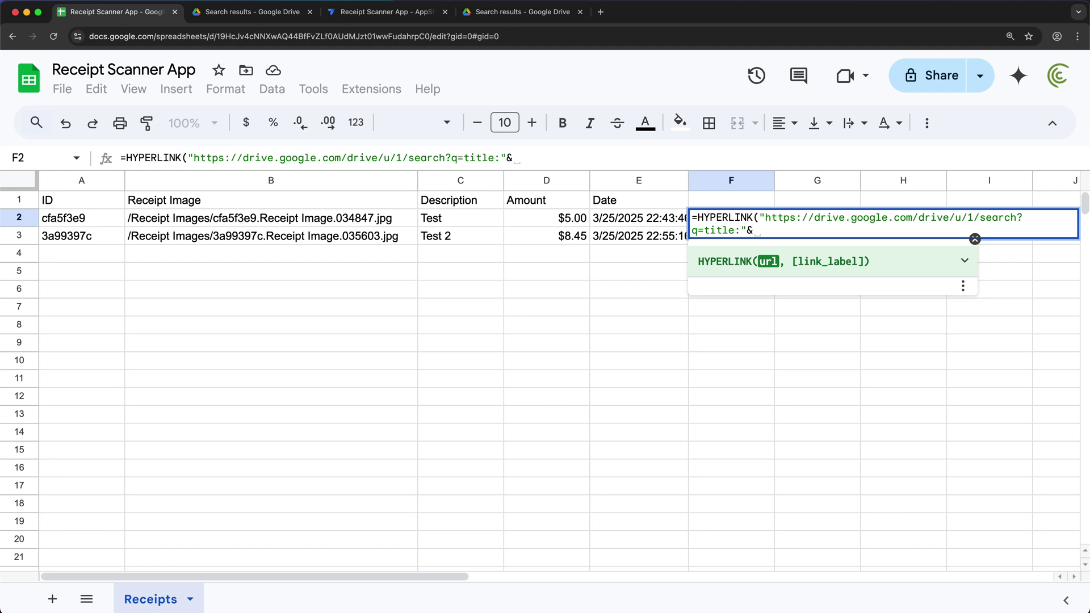
type("A1")
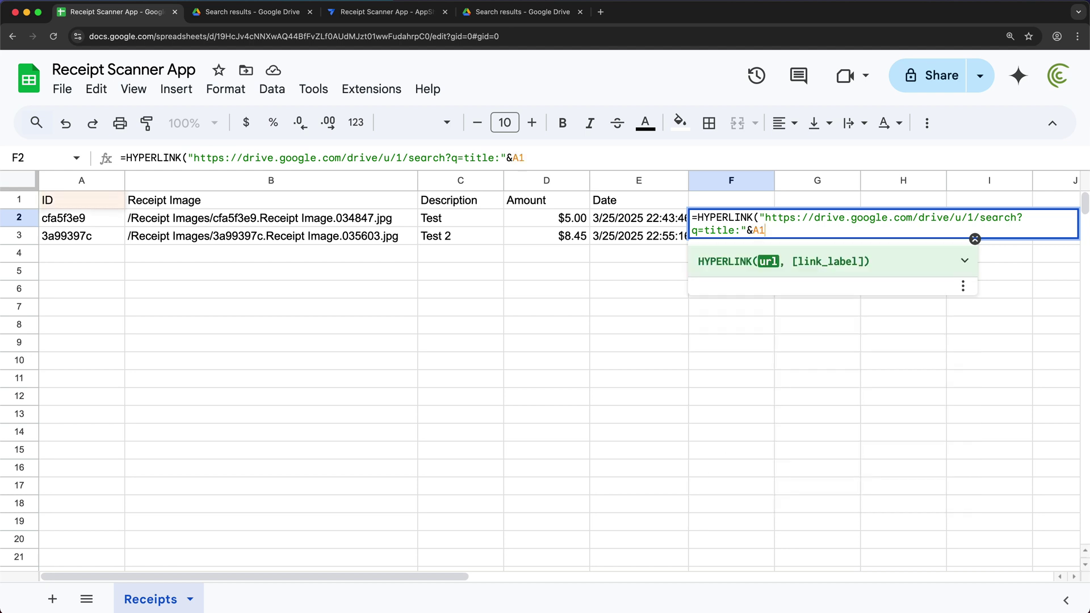
key("BackSpace")
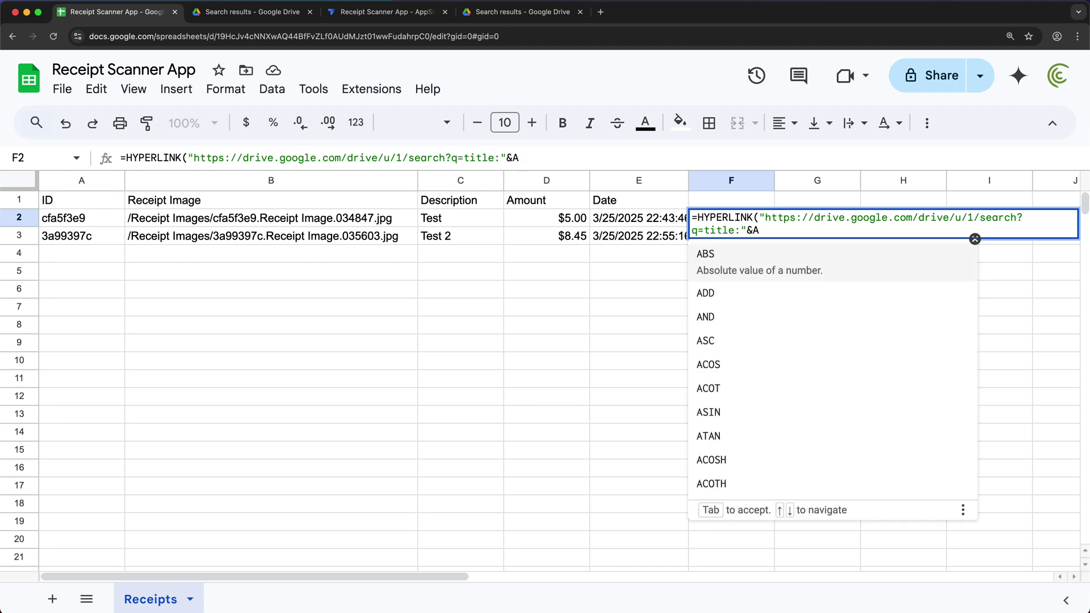
type("2")
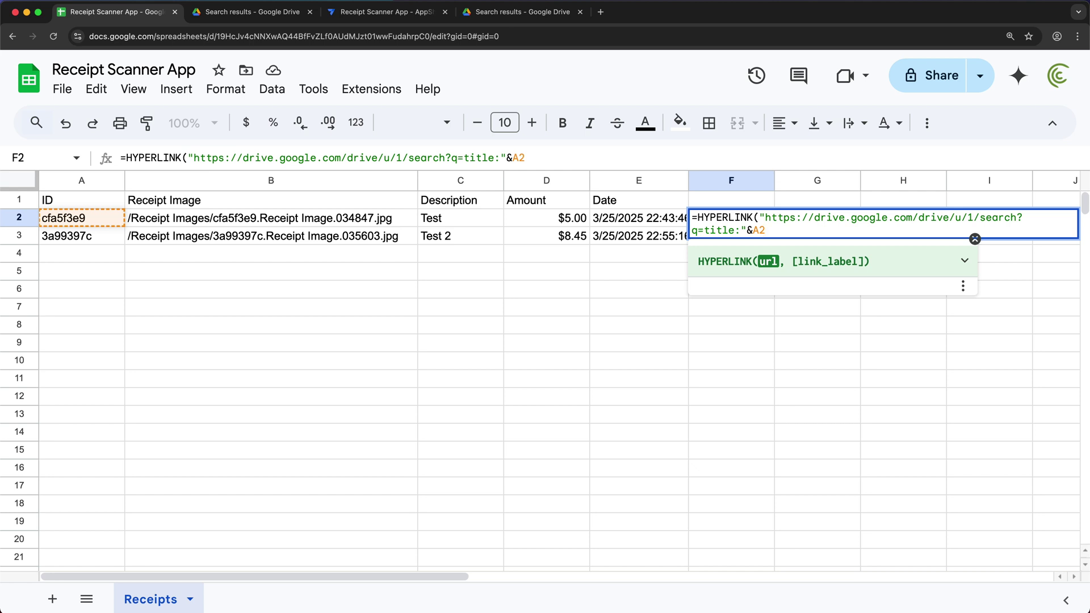
type(", ")
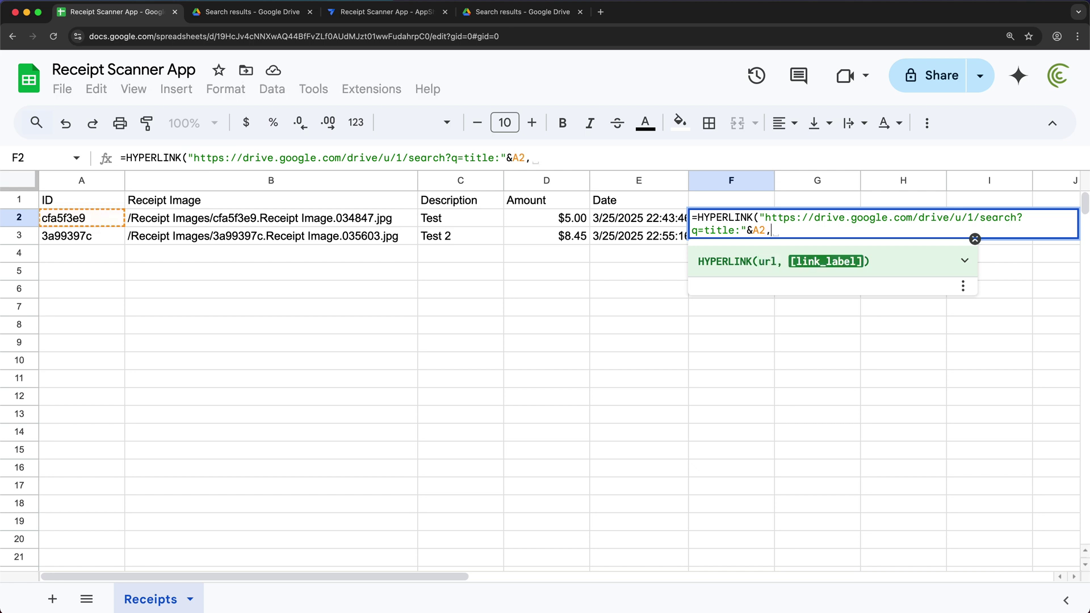
type("\"Open")
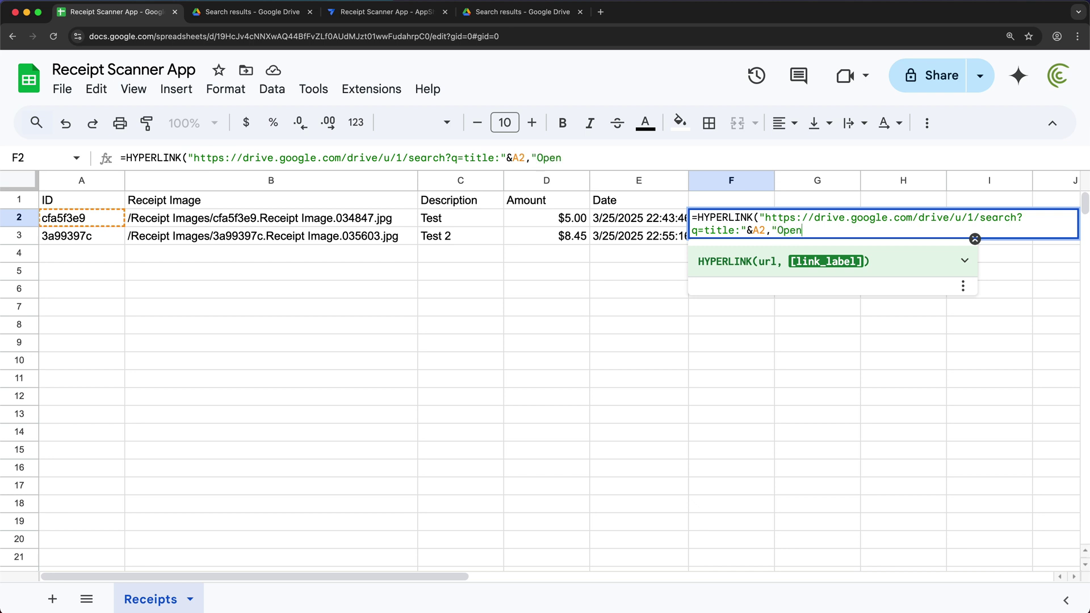
type("\")")
key("Return")
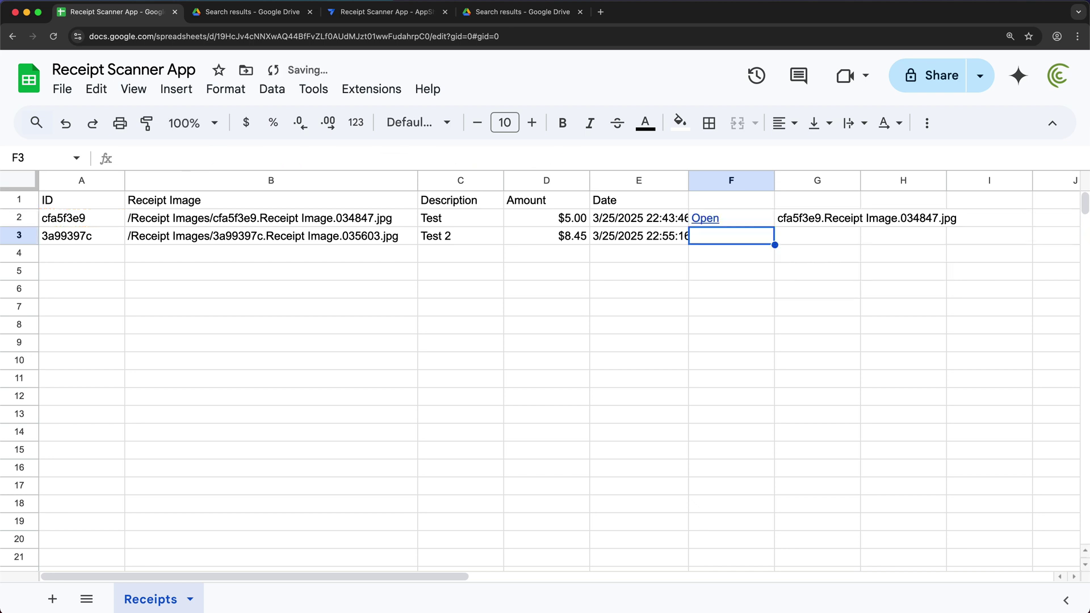
Copy REGEXEXTRACT(B2,"[^/]+$") without the equals sign from G2 and clear that cell
double_click(810, 222)
left_click_drag(784, 222, 965, 230)
key("super+c")
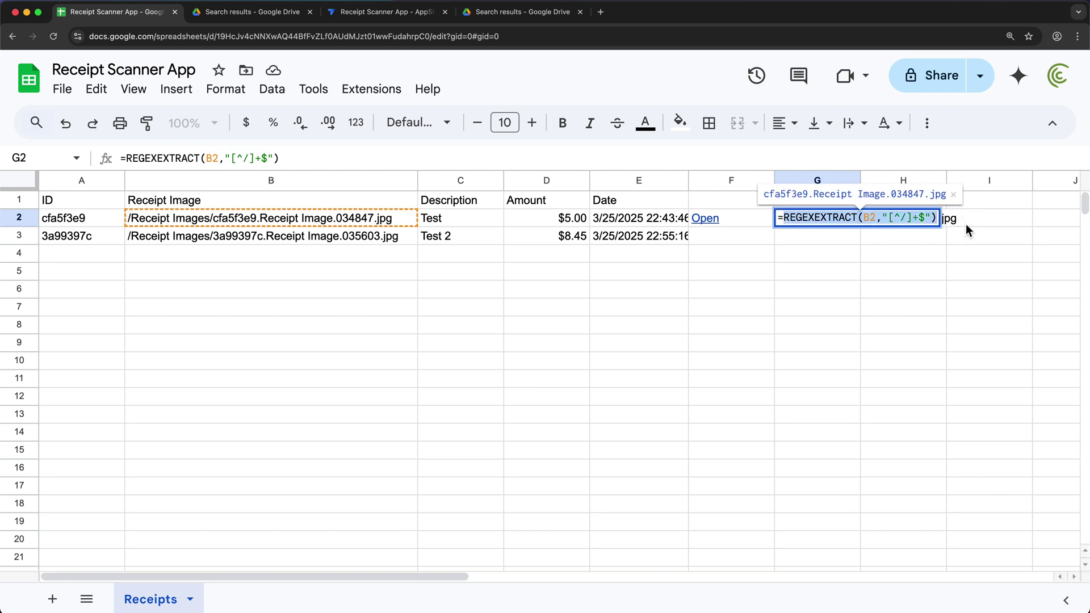
key("BackSpace")
key("BackSpace")
key("Return")
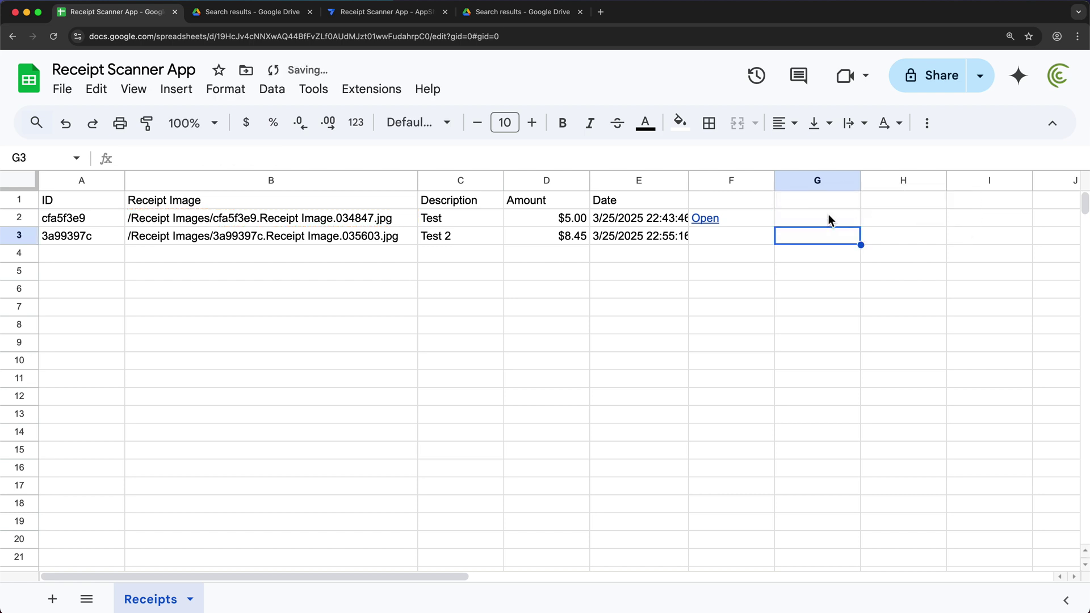
Replace the A2 reference in F2's HYPERLINK formula with the copied REGEXEXTRACT(B2,"[^/]+$") and commit it
left_click(768, 217)
left_click(586, 161)
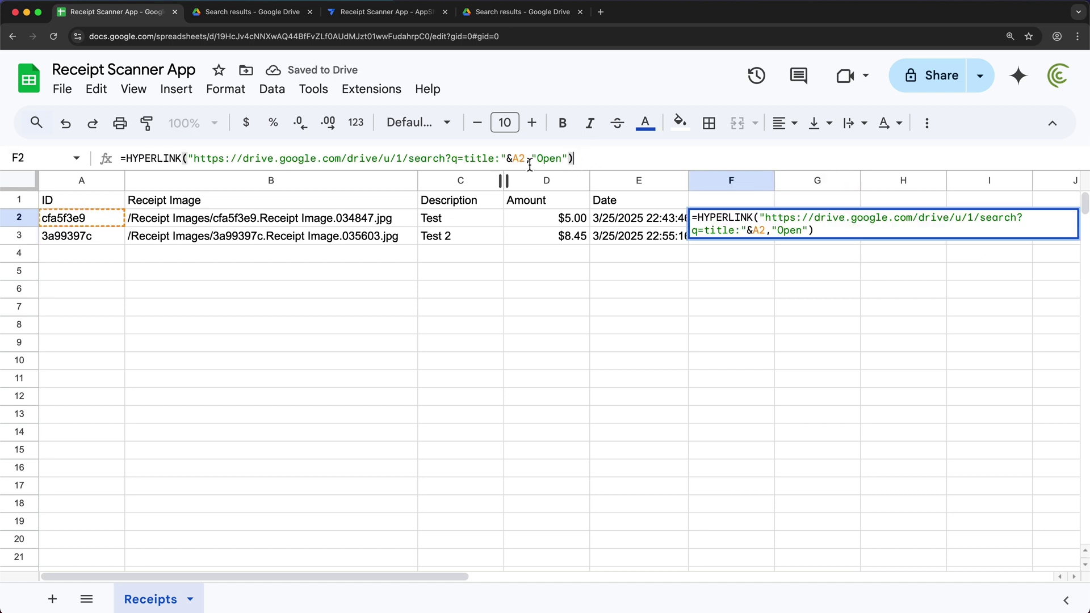
left_click(523, 164)
double_click(518, 158)
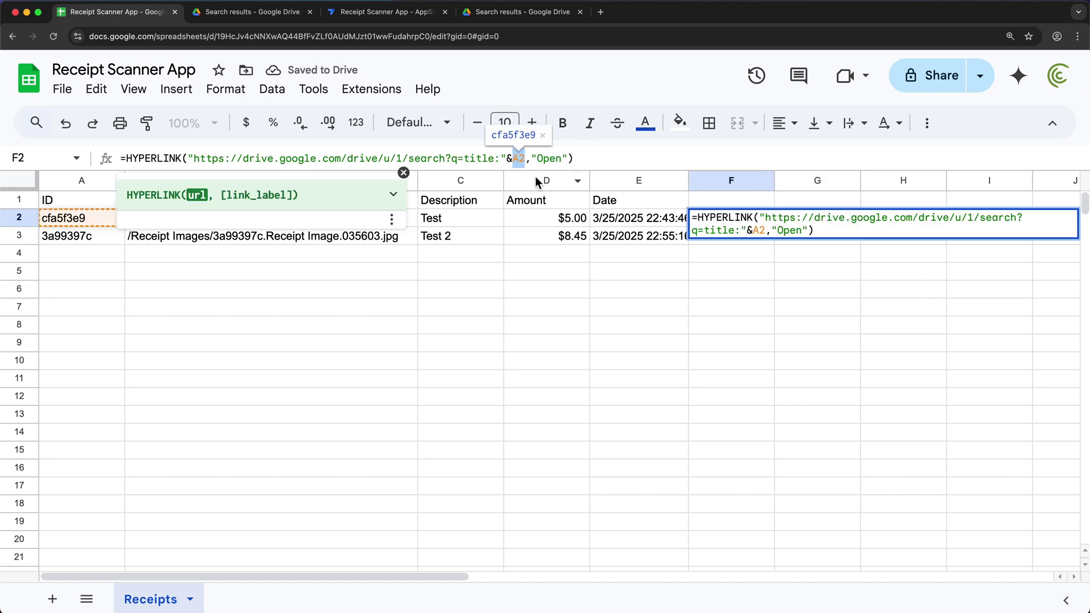
key("super+v")
key("Return")
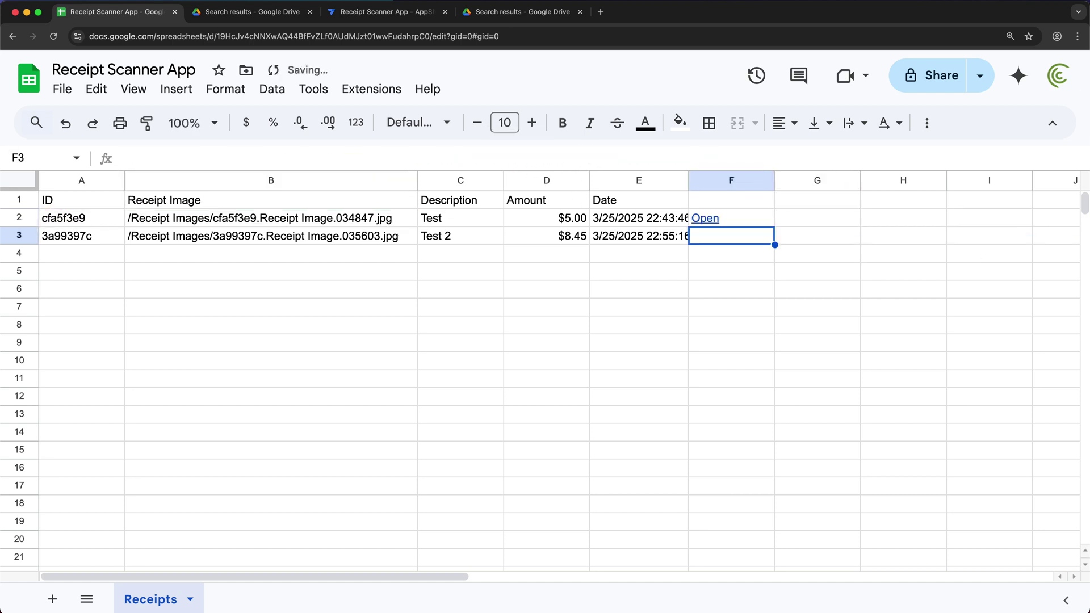
Put IF(A2:A="",, in front of HYPERLINK in F2's formula so rows without an ID stay blank
left_click(711, 218)
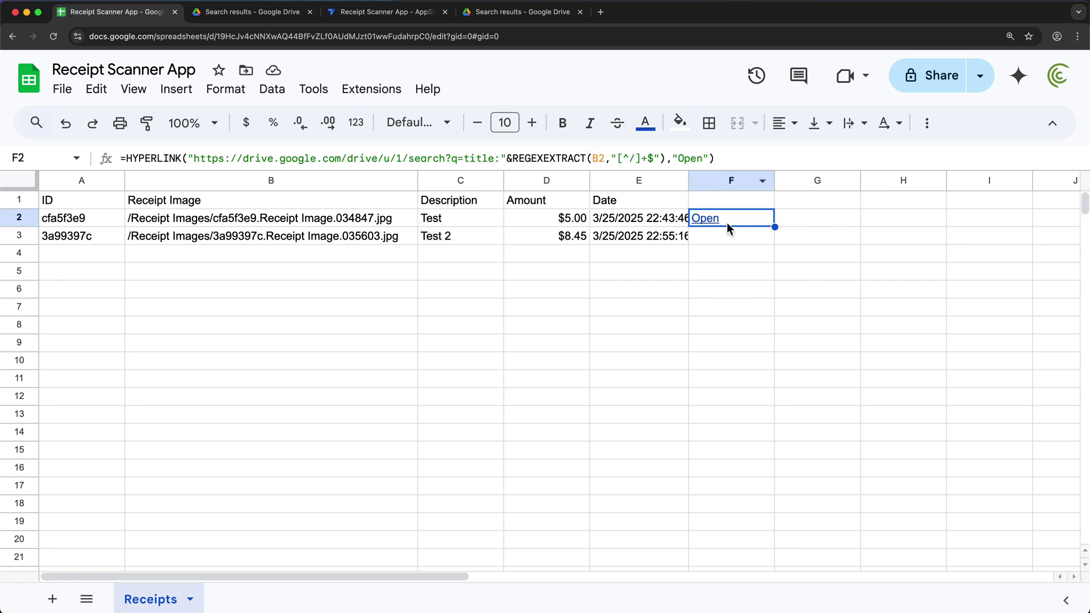
mouse_move(727, 221)
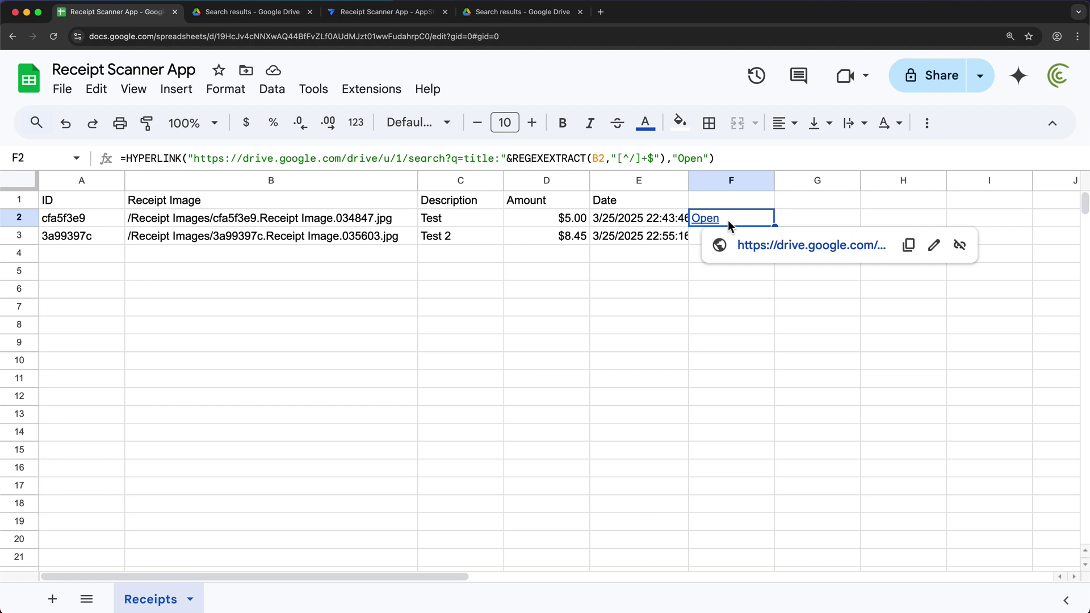
double_click(728, 220)
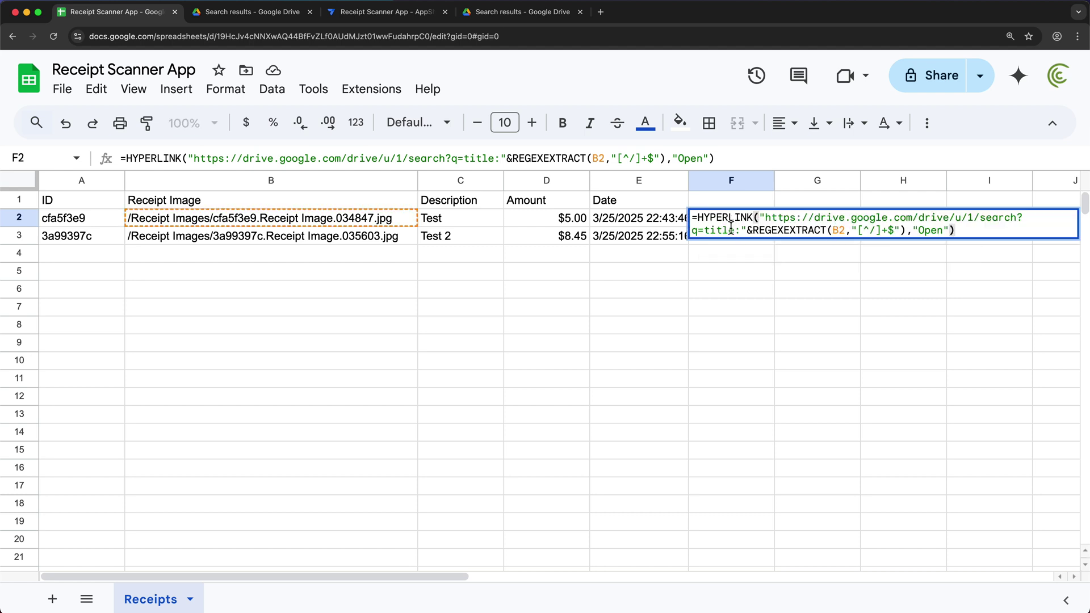
left_click(697, 219)
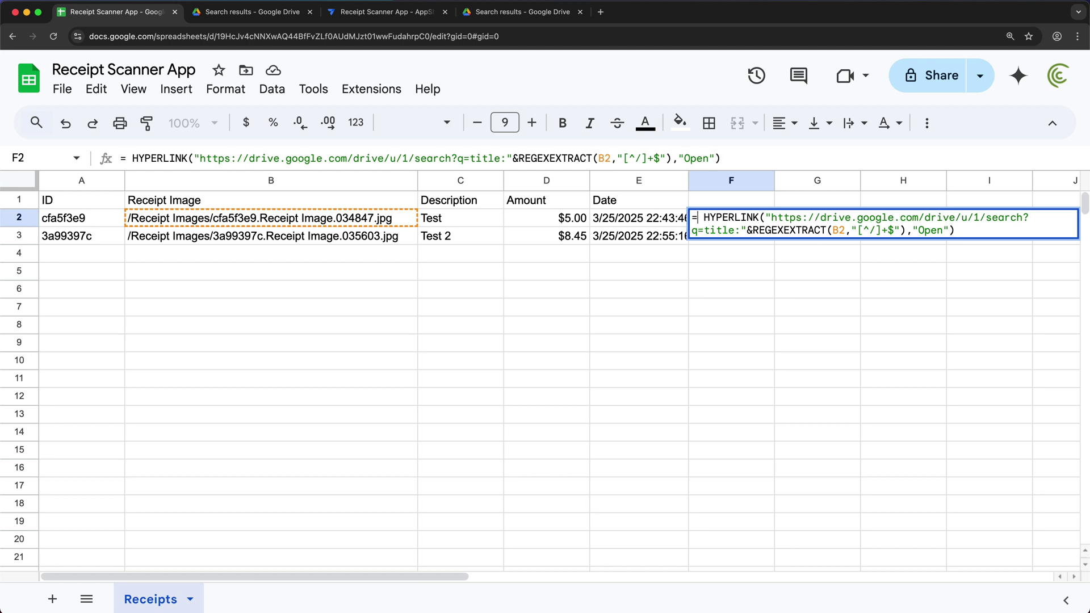
type("IF(")
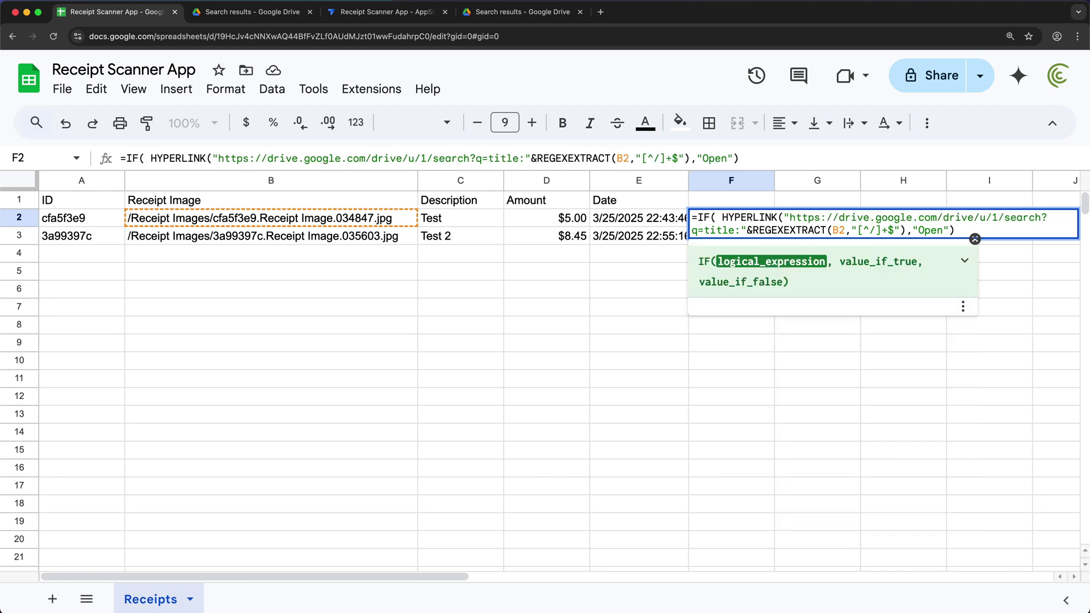
left_click_drag(104, 220, 100, 351)
key("BackSpace")
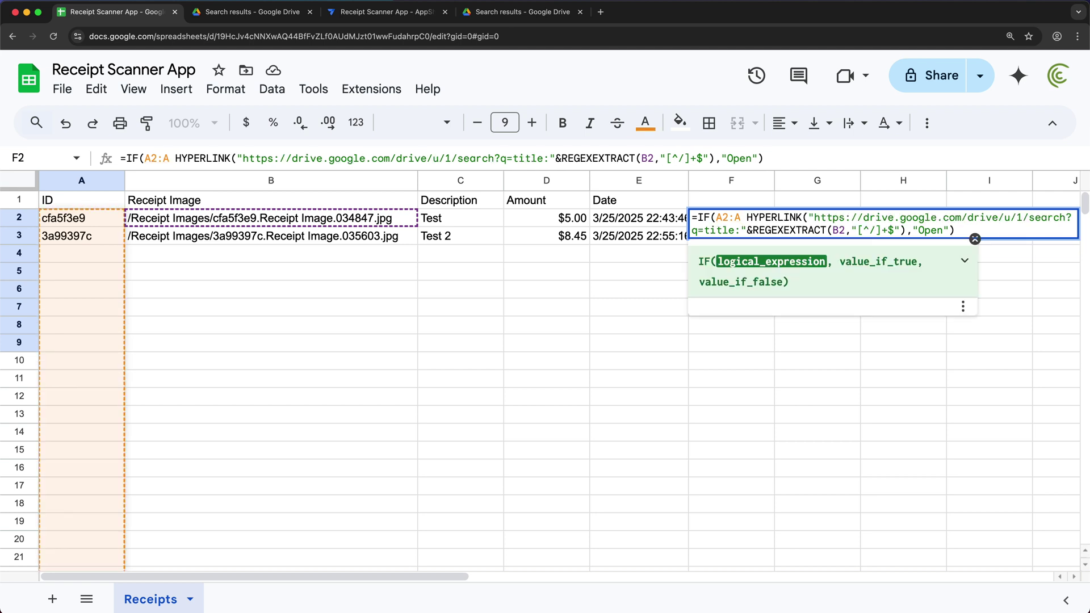
type("=\"\"")
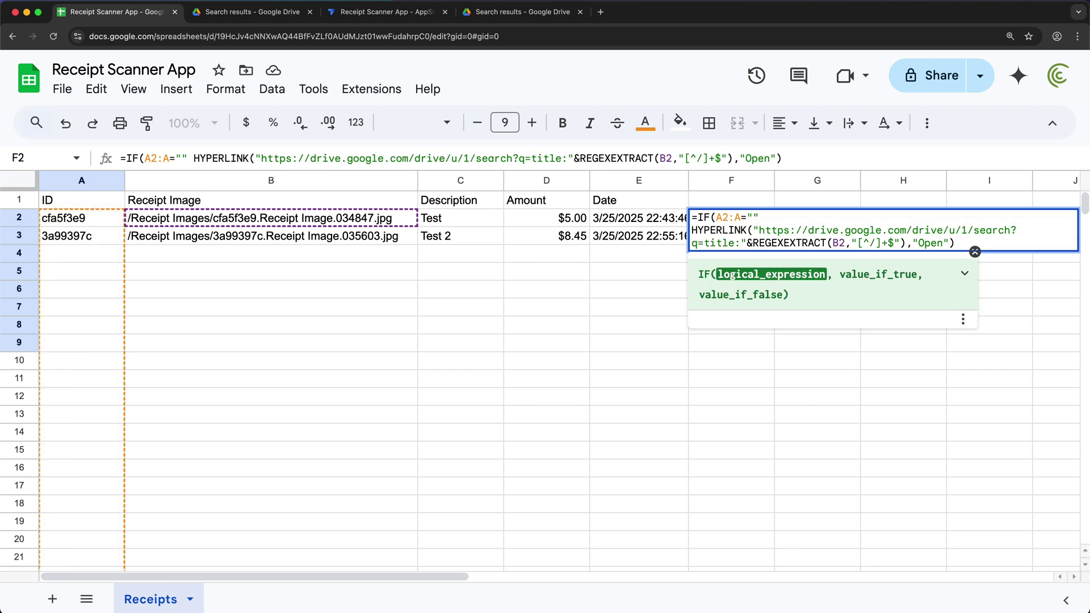
type(",")
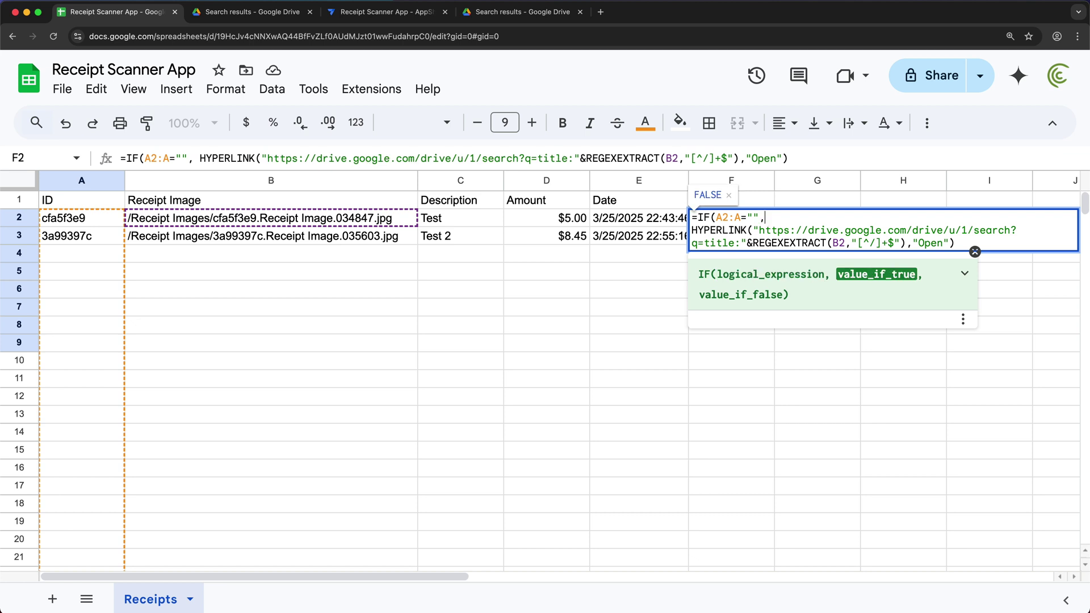
type(",")
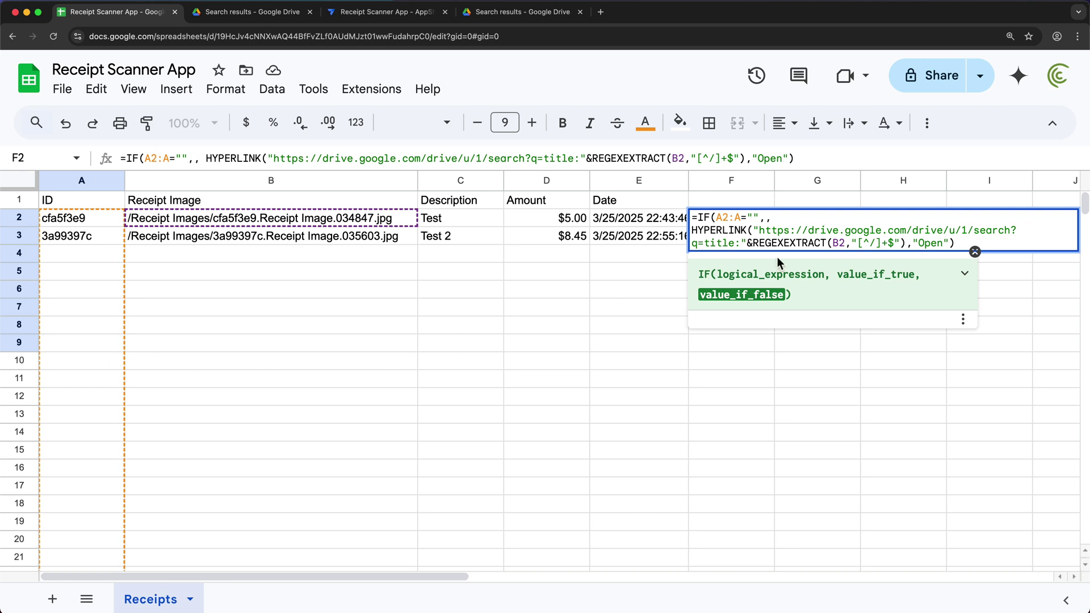
Extend the REGEXEXTRACT reference in F2 to B2:B, close the IF function, and wrap the whole formula in ArrayFormula
left_click(845, 245)
type(":B")
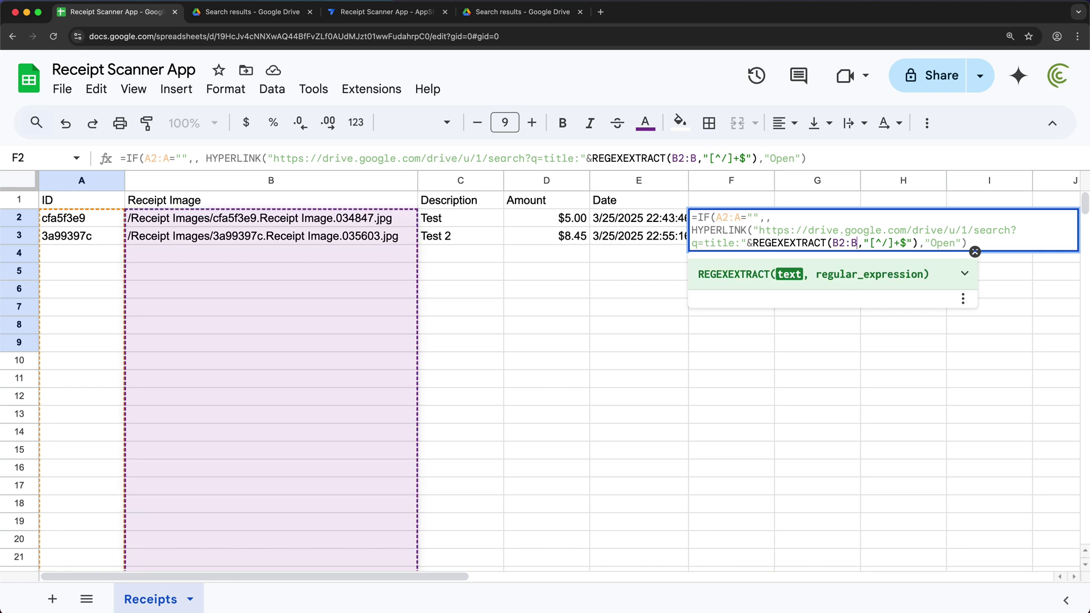
left_click(985, 243)
type(")")
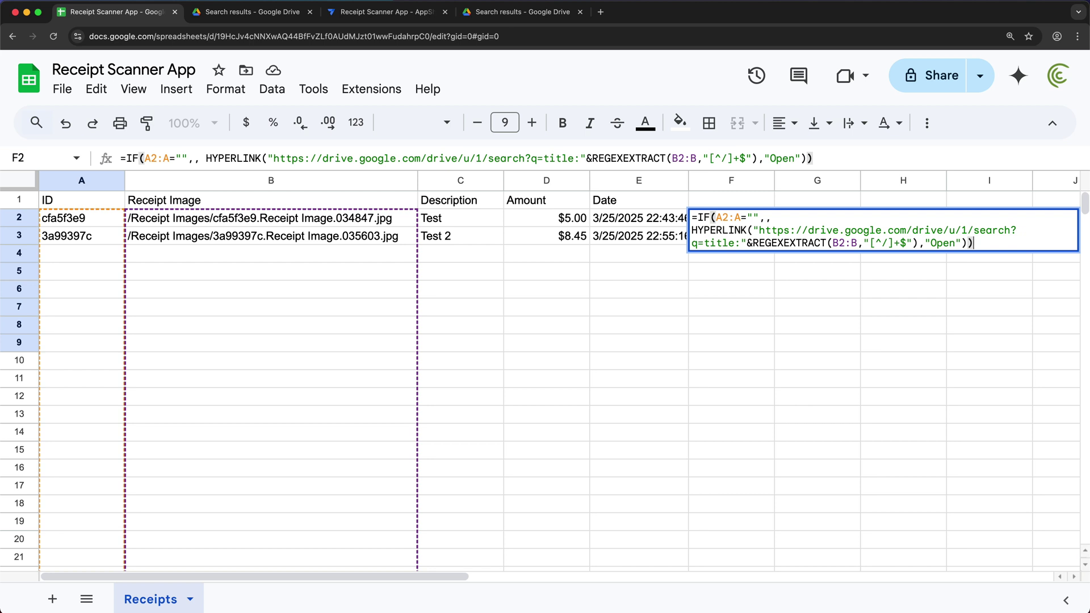
key("super+shift+Return")
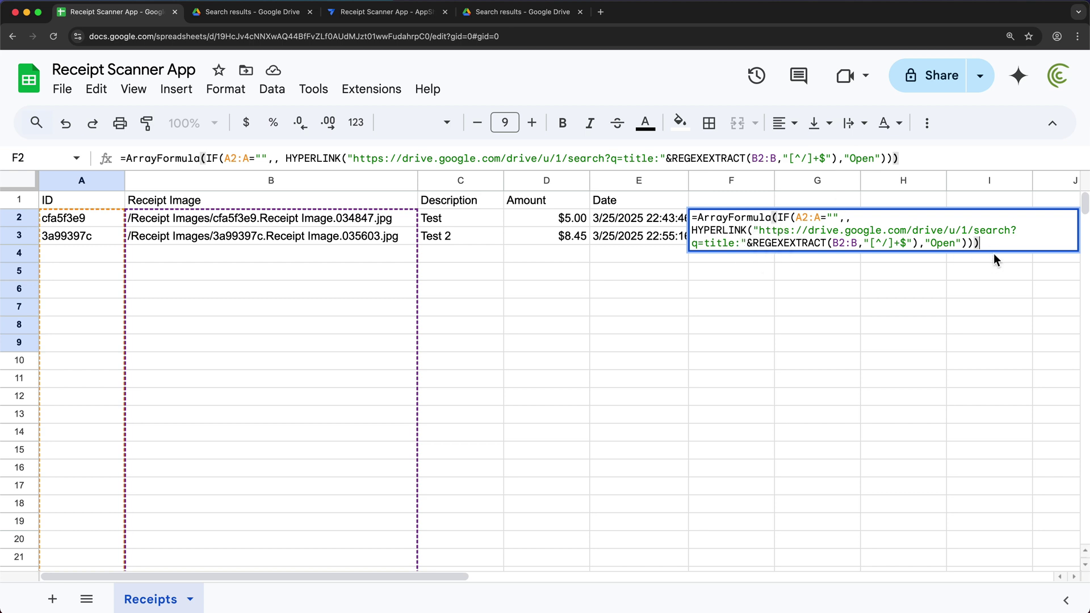
Commit the ArrayFormula in F2 and check the Drive link it generates for the first receipt
key("Return")
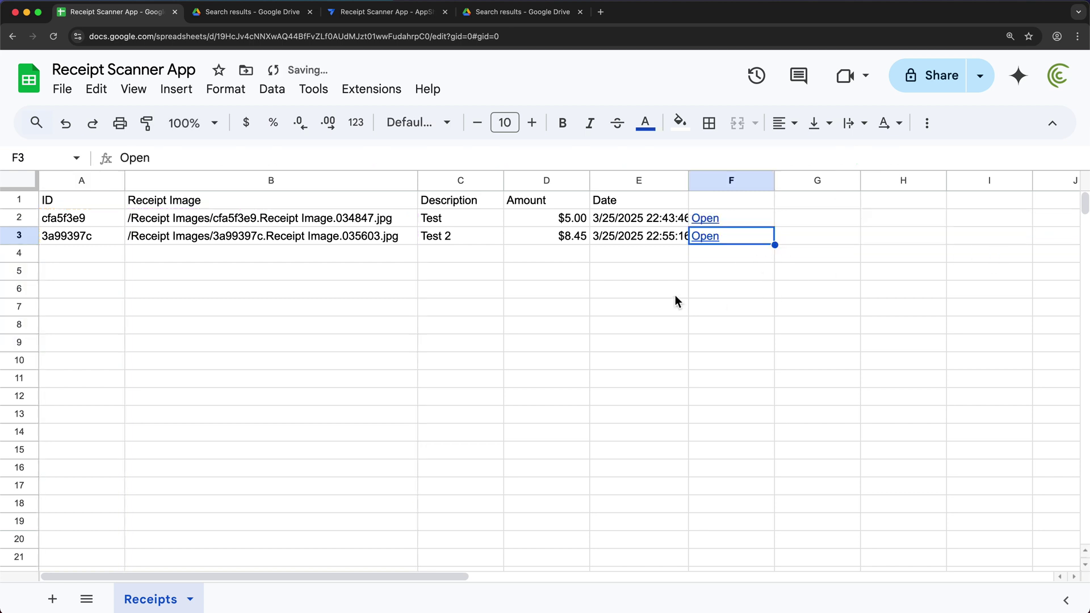
left_click(747, 218)
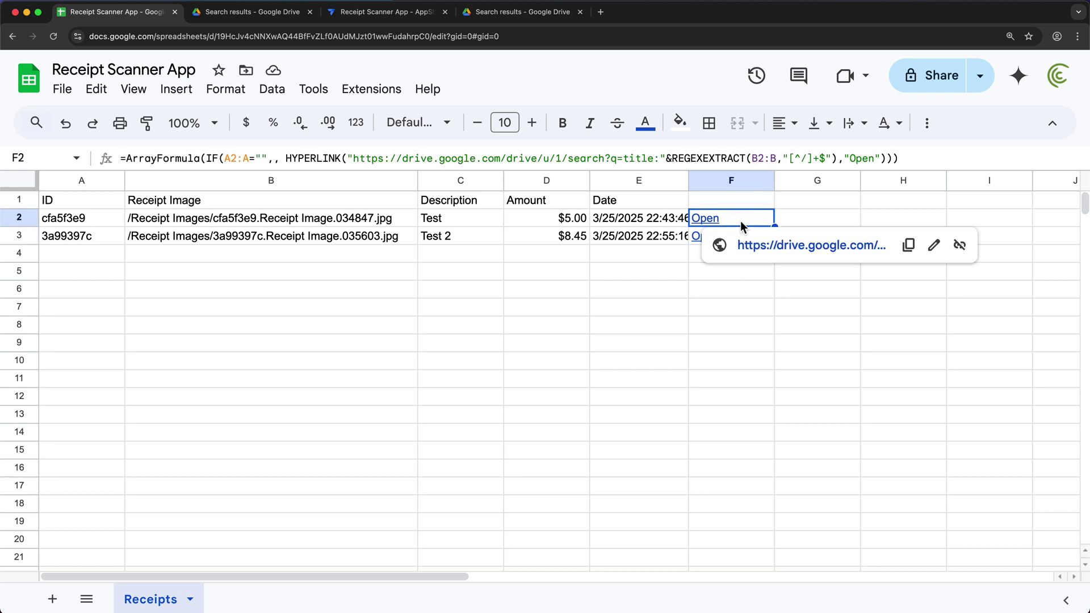
left_click(741, 202)
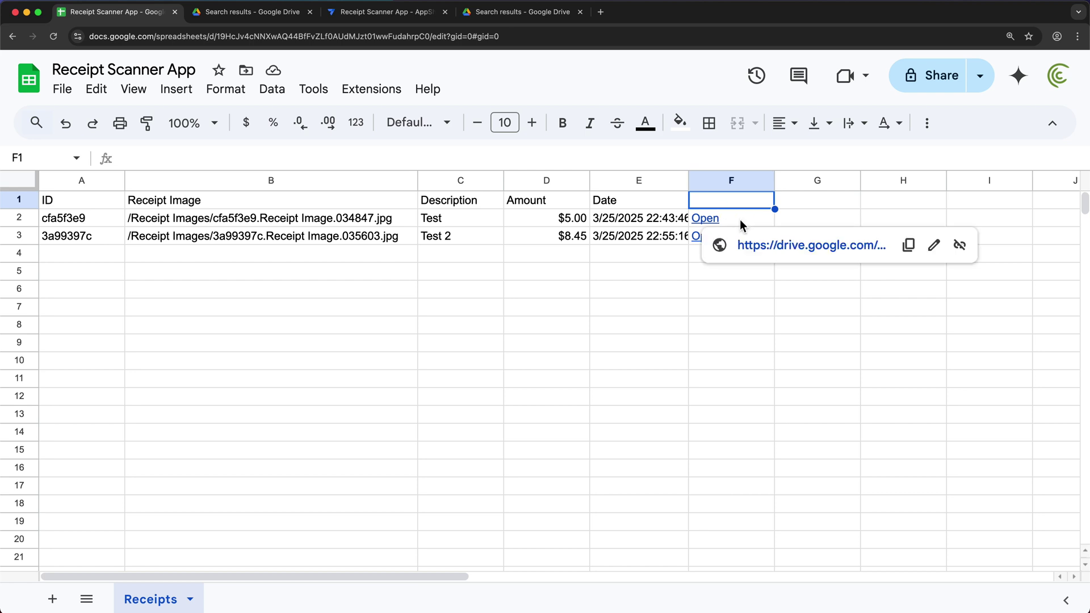
Copy the entire ArrayFormula without its equals sign from F2 and clear that cell
double_click(740, 219)
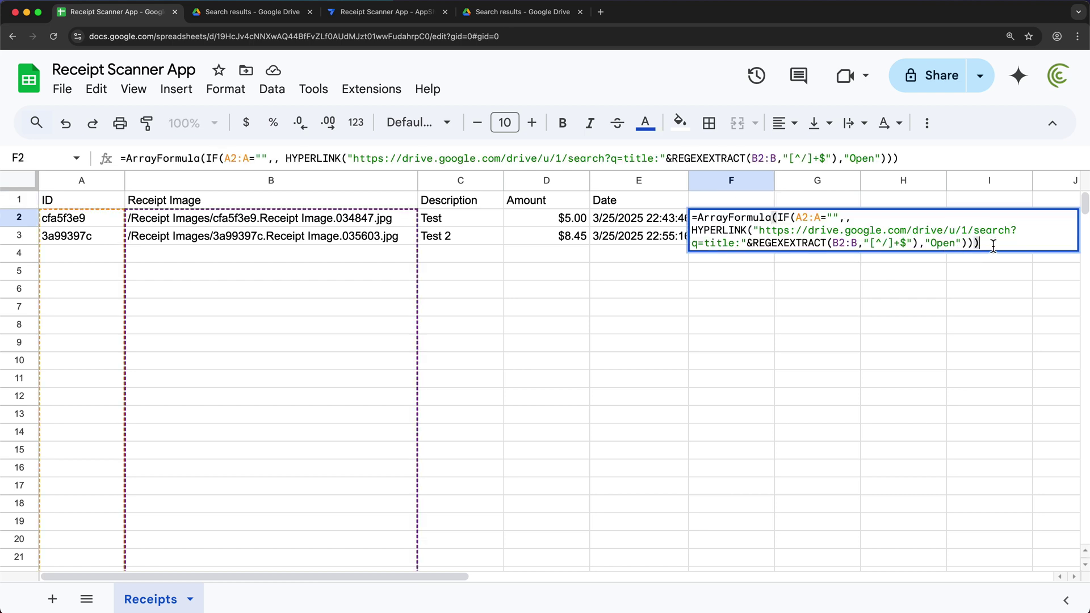
left_click_drag(993, 247, 693, 217)
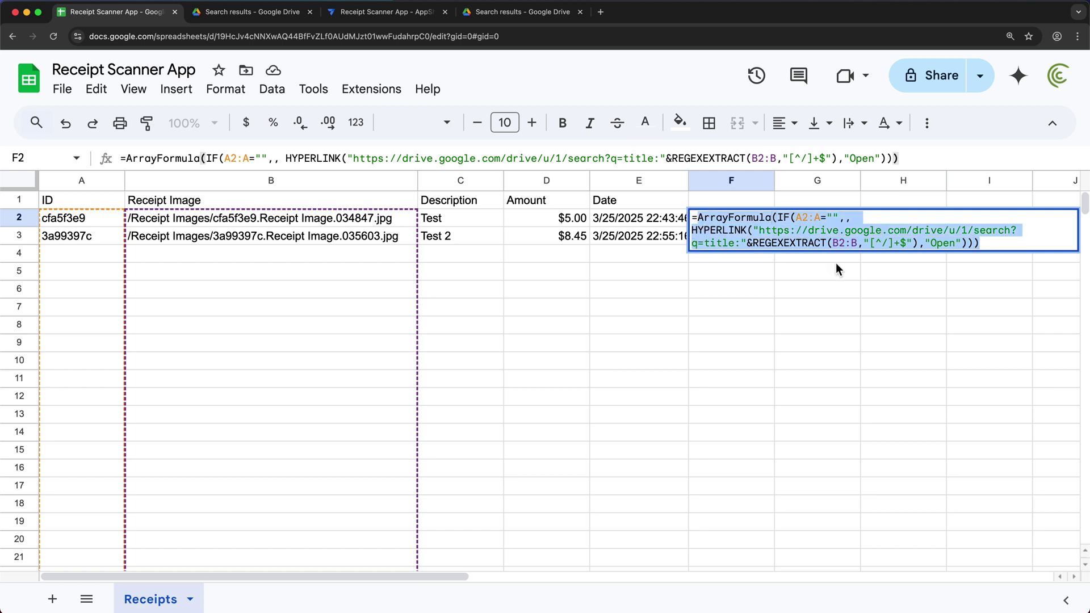
type("=")
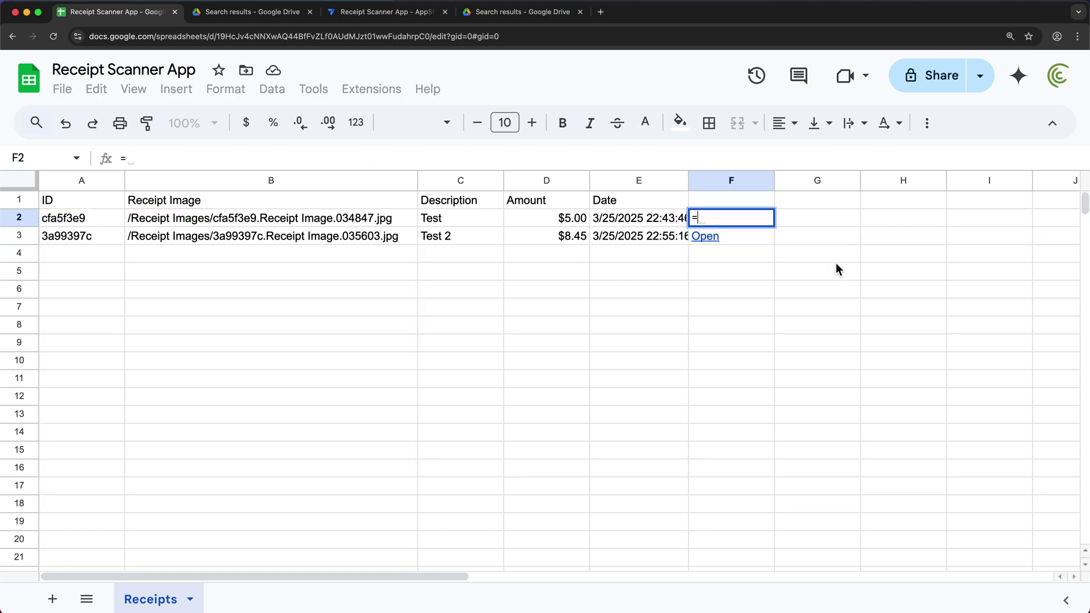
key("BackSpace")
key("Return")
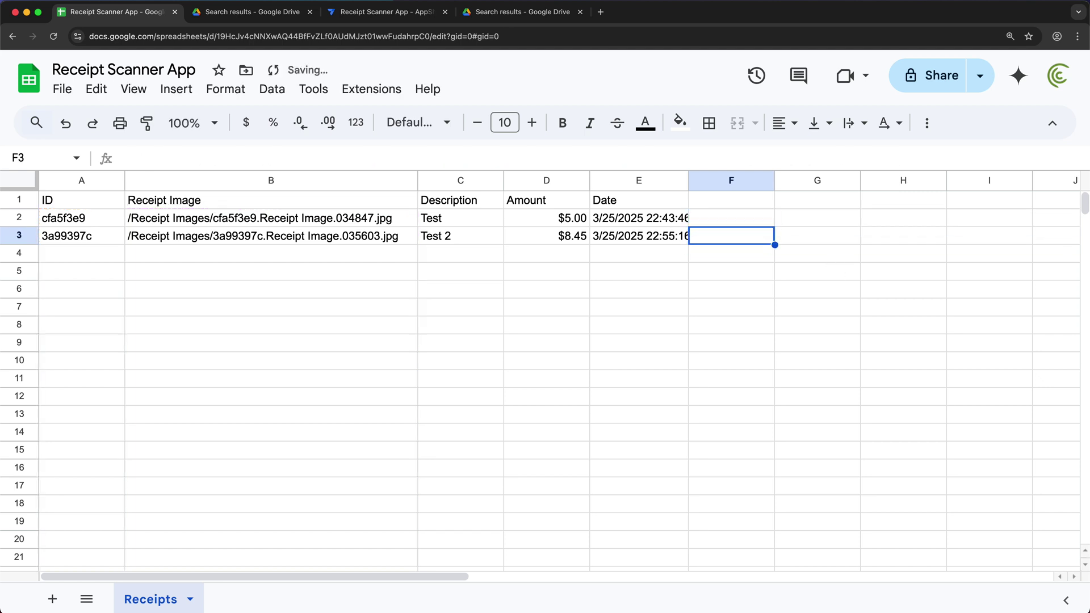
Enter ={"URL";ArrayFormula(...)} in F1, inserting the copied IF/HYPERLINK formula after the URL heading and closing the array with a brace
key("Up")
key("Up")
type("=")
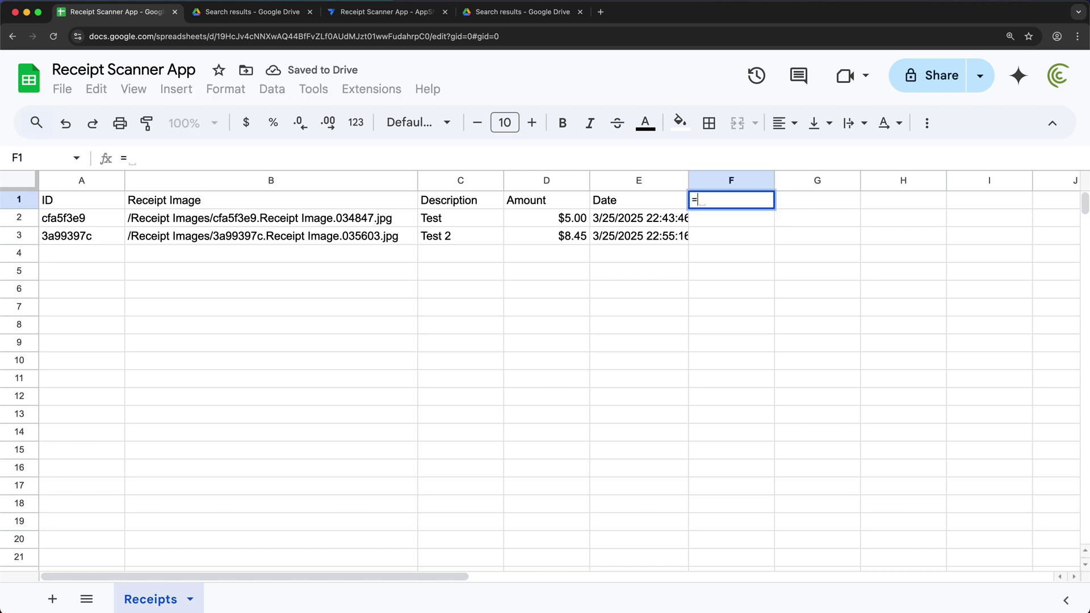
type("{\"")
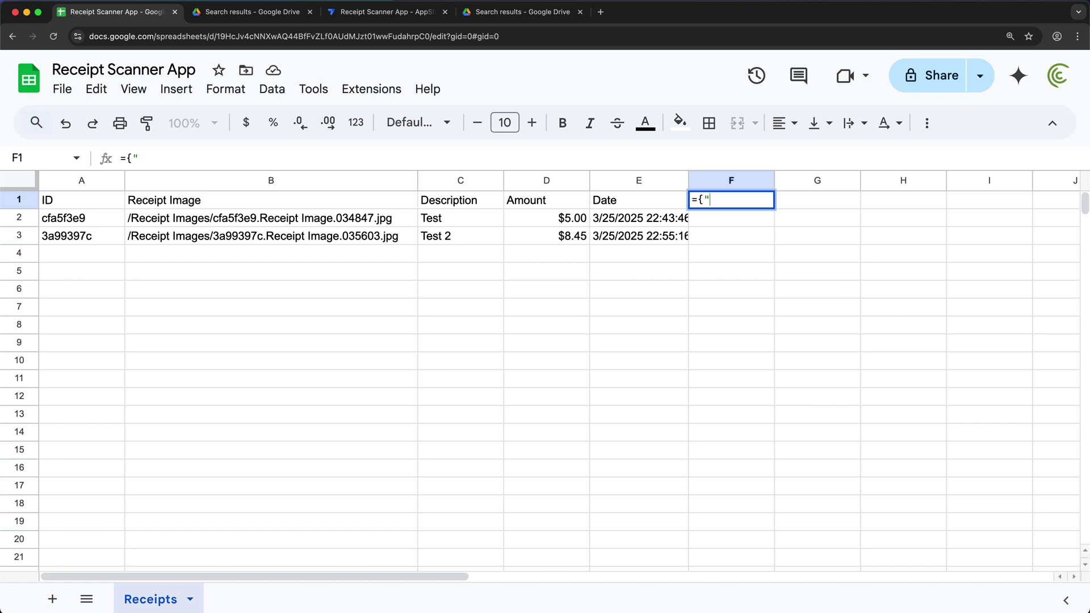
type("URL\";")
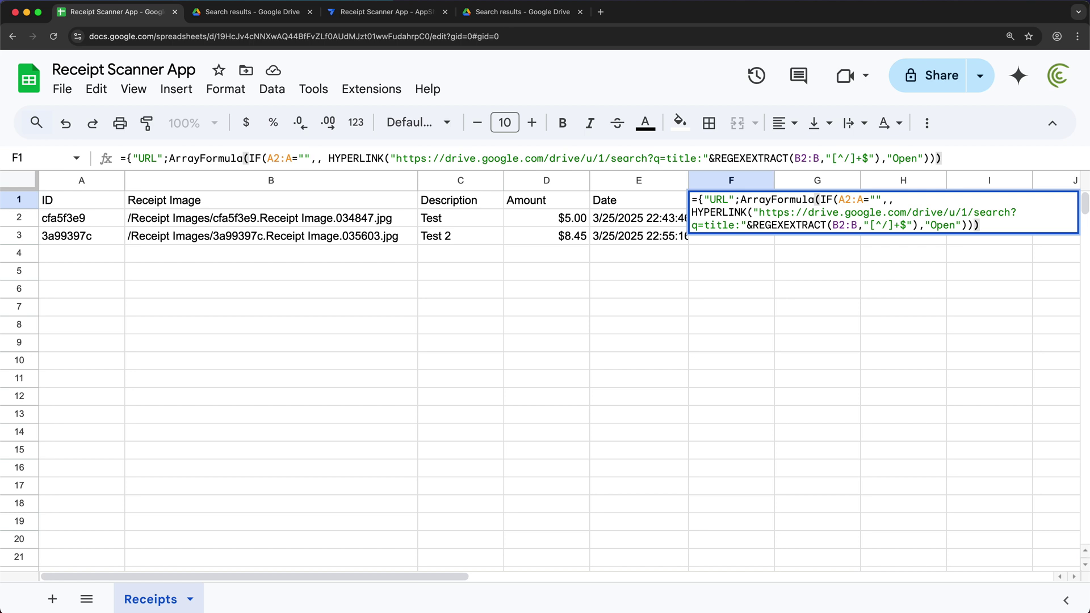
type("}")
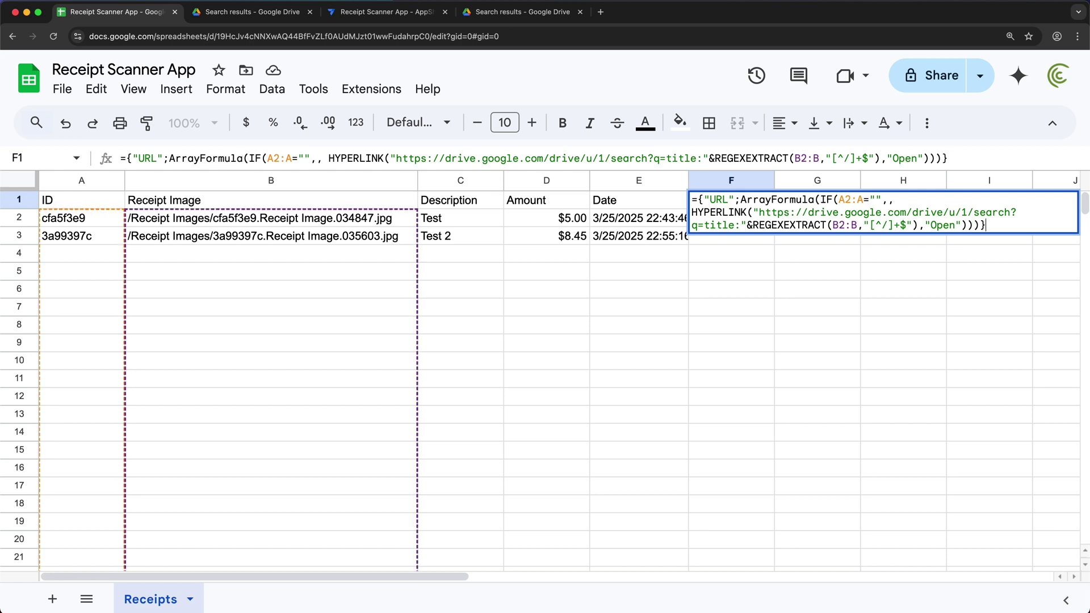
key("Return")
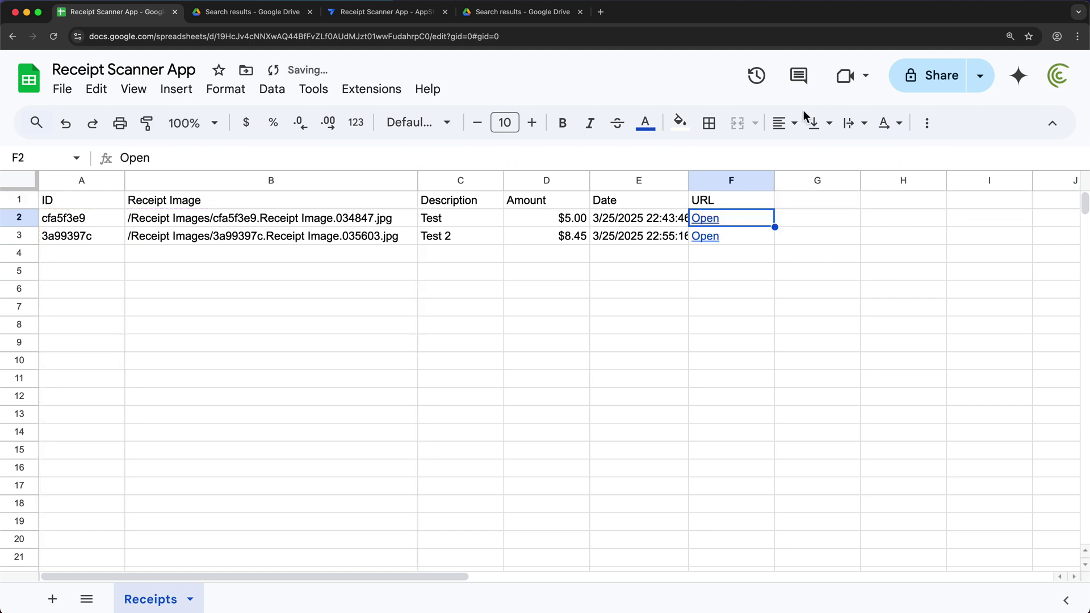
Test the generated link in F3 by opening its Drive search, previewing the found receipt image, and closing the preview
left_click(731, 196)
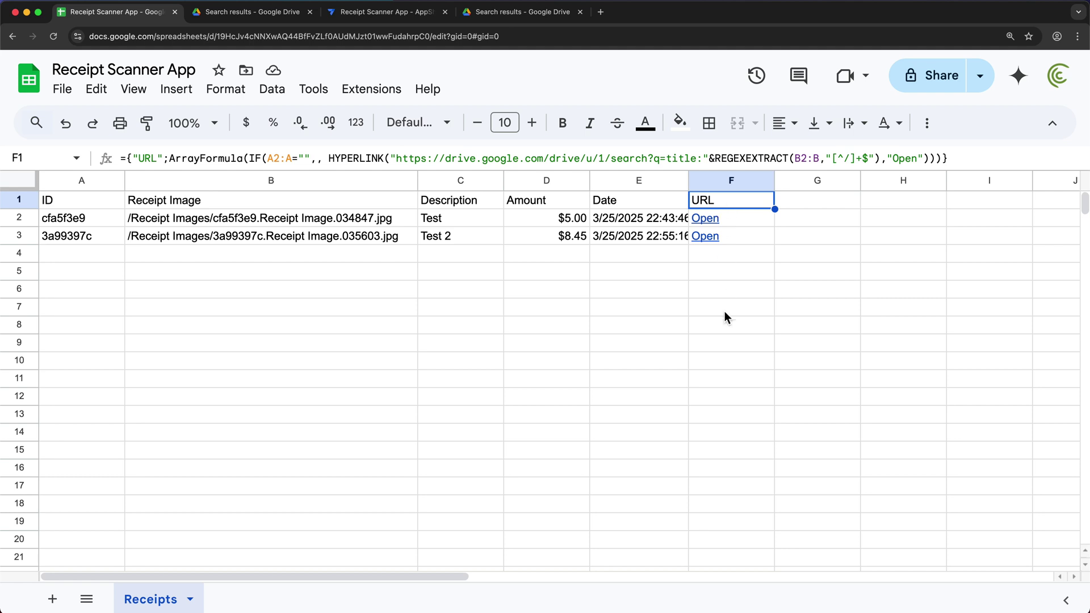
left_click(712, 238)
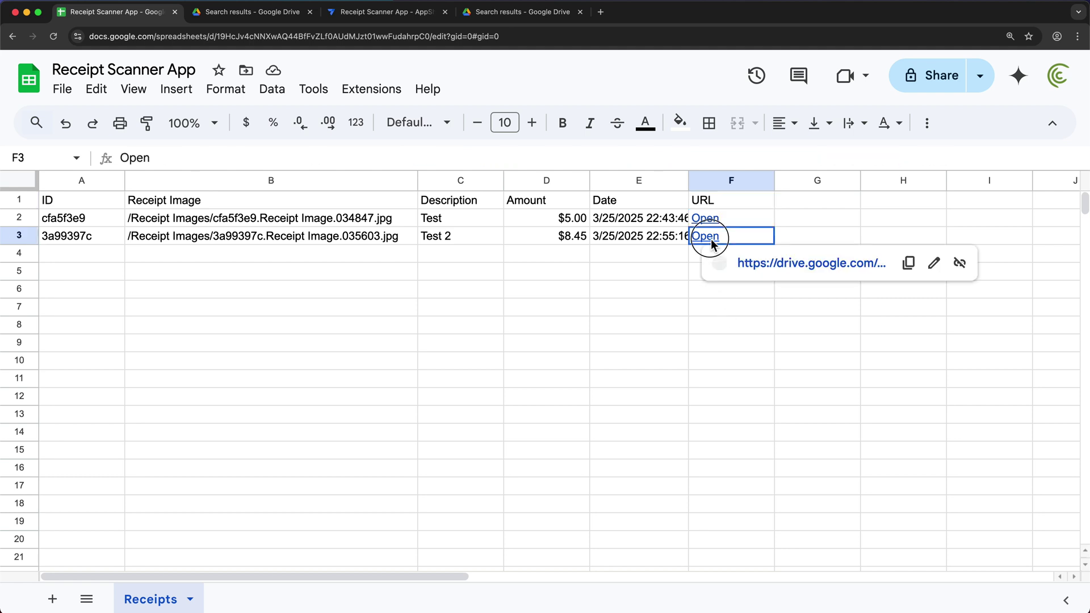
left_click(779, 268)
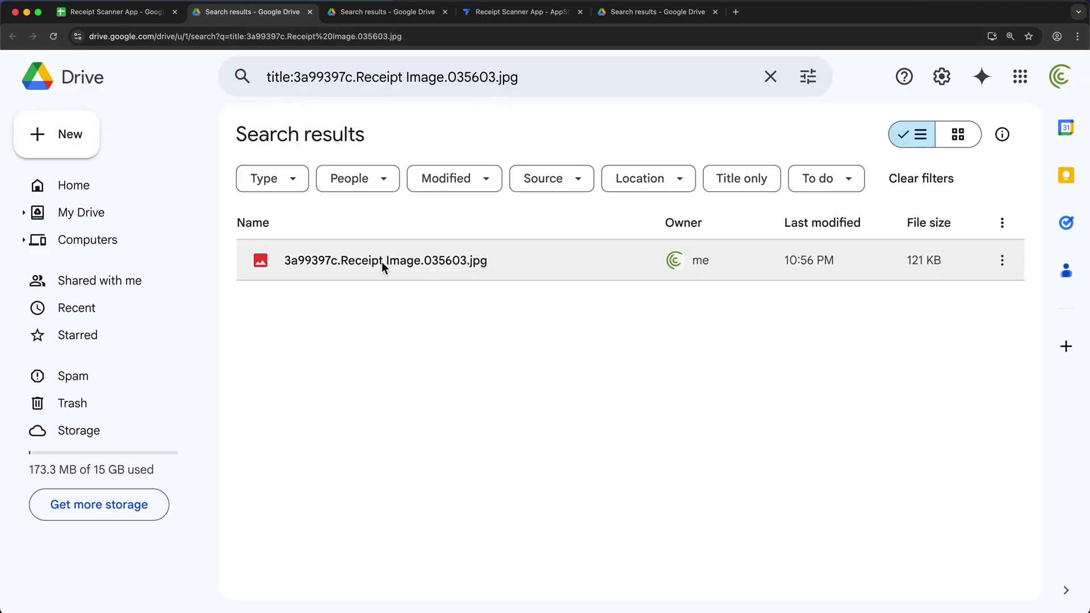
double_click(455, 266)
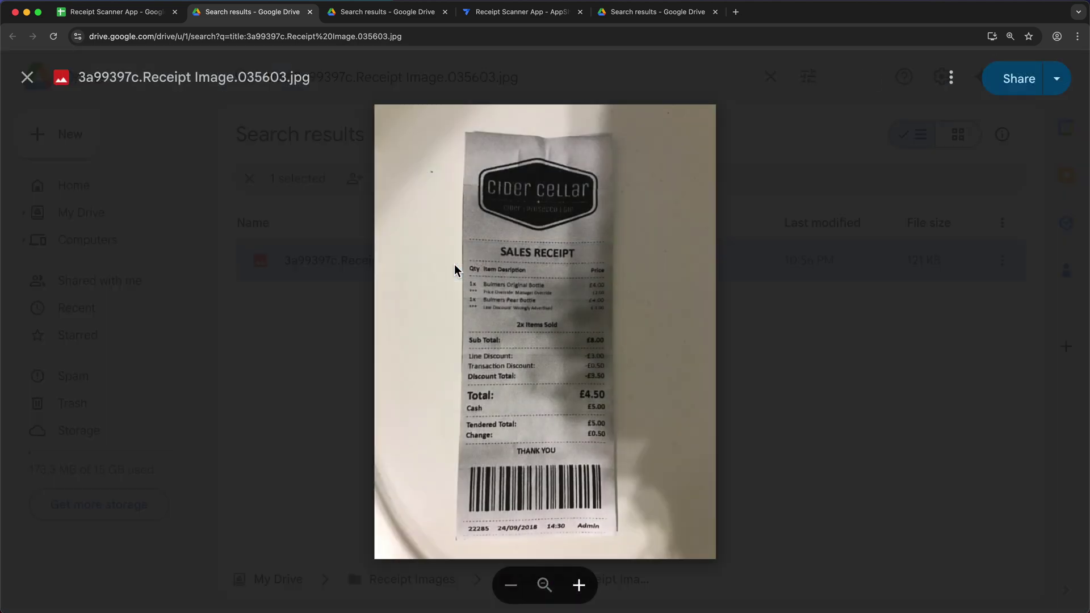
left_click(323, 277)
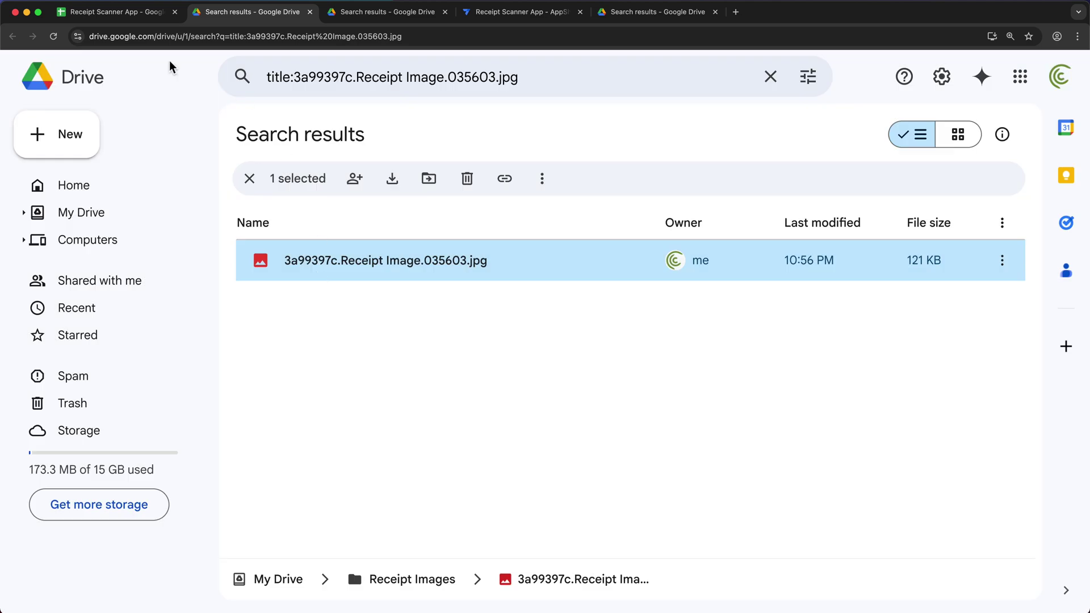
Return to the Receipt Scanner App spreadsheet and make the header row A1:F1 bold
left_click(113, 12)
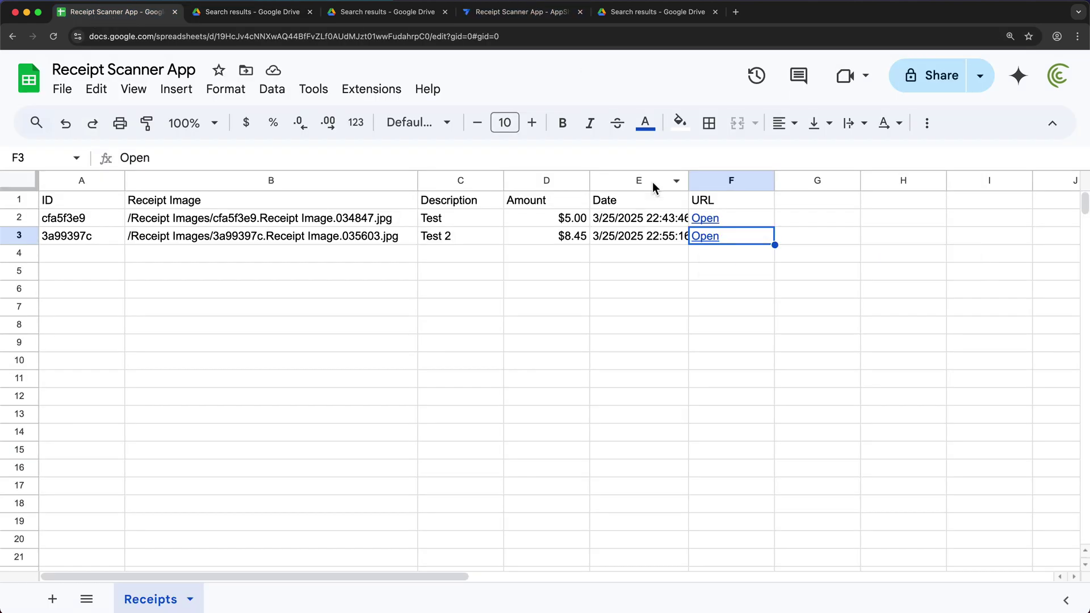
left_click_drag(92, 202, 708, 203)
key("super+b")
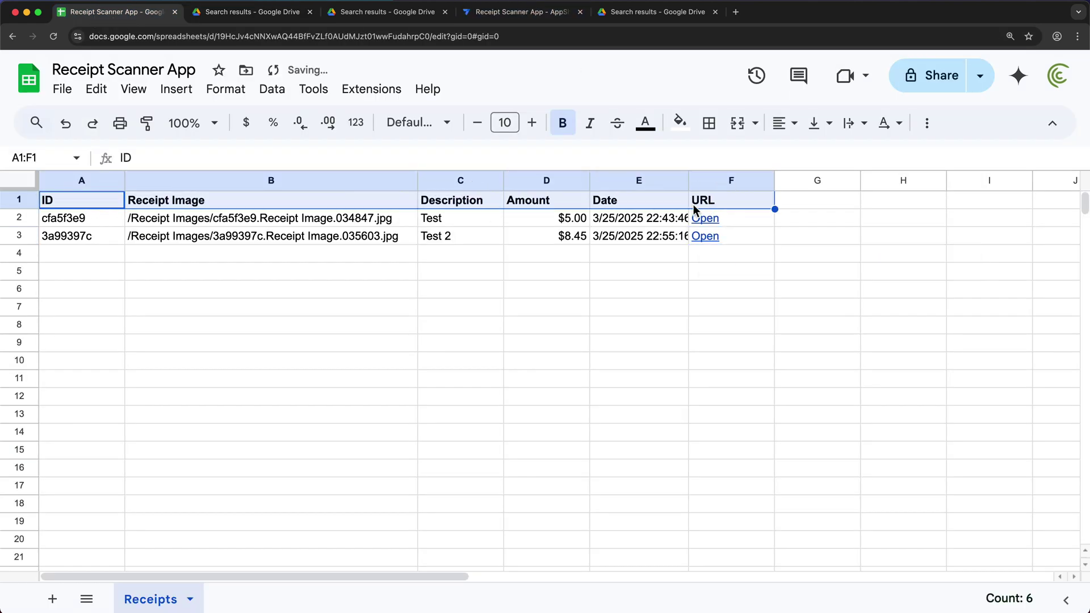
left_click(540, 207)
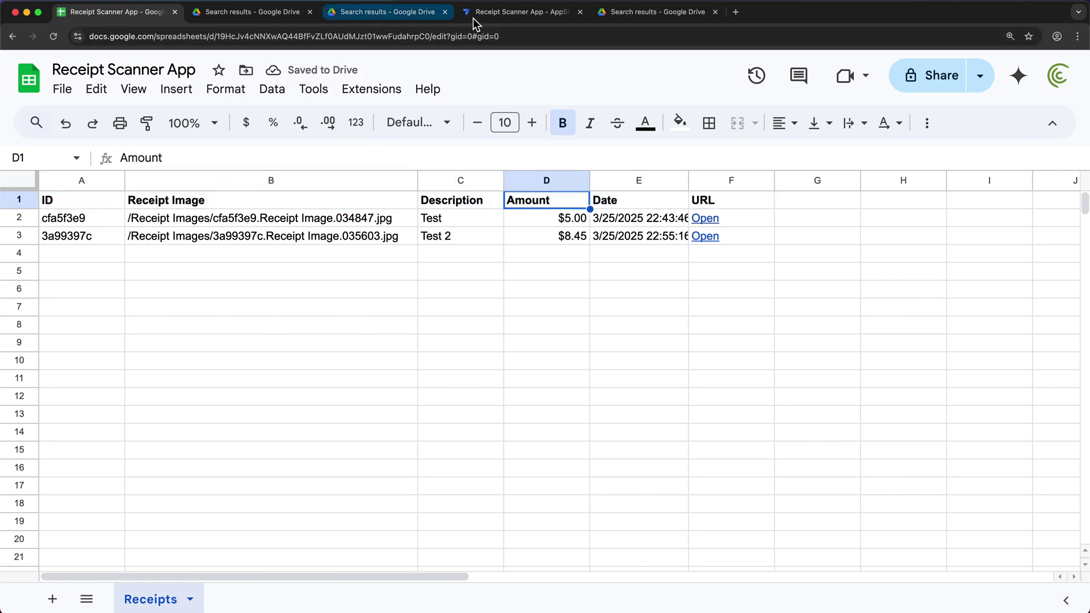
Switch to AppSheet and regenerate the Receipts table's column structure to bring in the new URL column
left_click(510, 17)
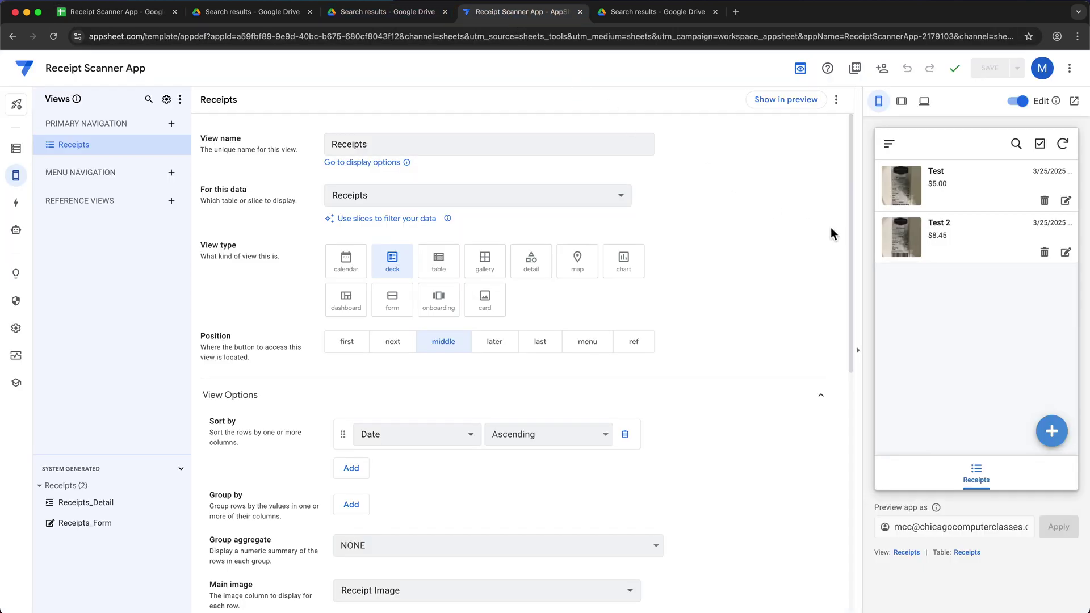
left_click(19, 152)
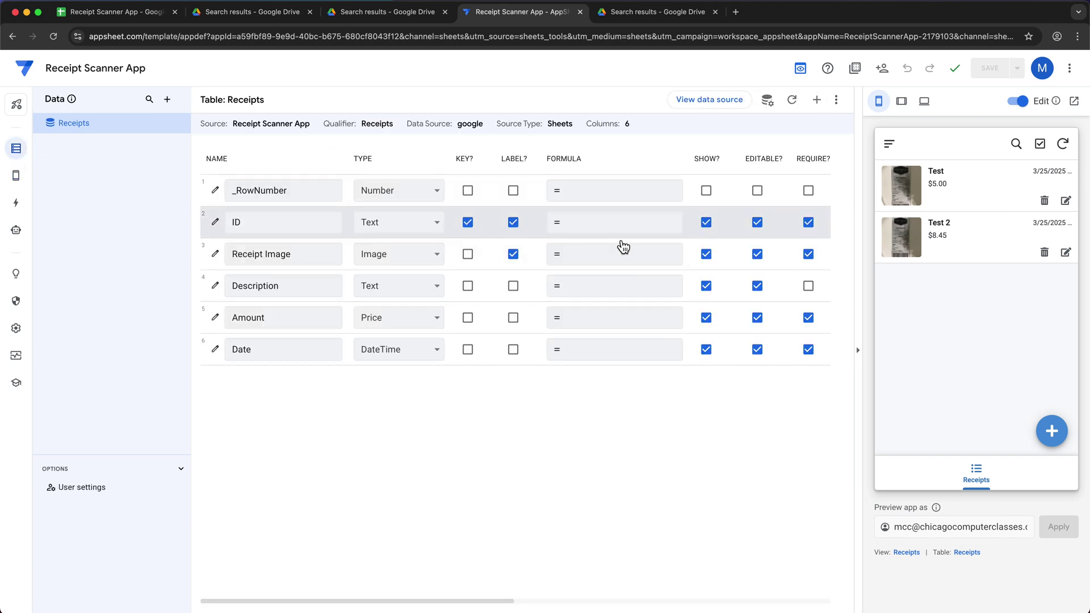
left_click(800, 106)
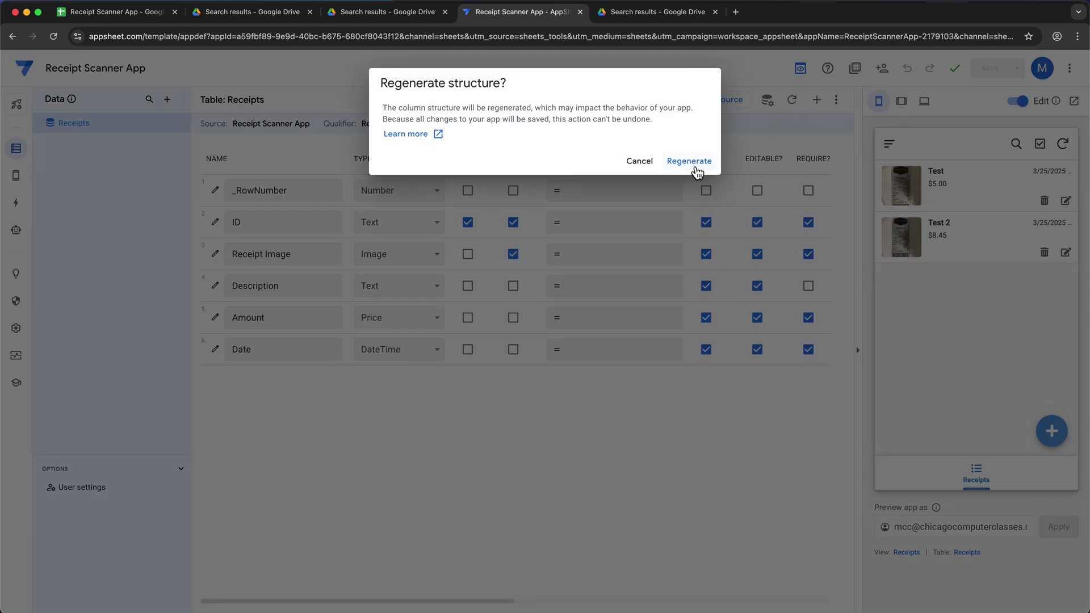
left_click(696, 168)
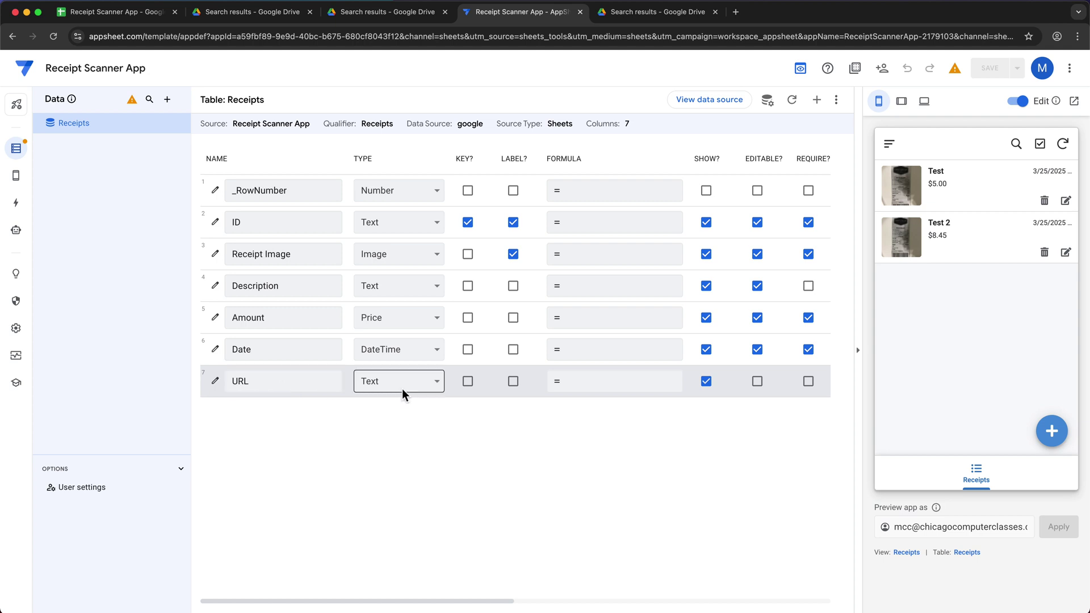
Turn off Show for the URL column in the Receipts table and save the app
left_click_drag(398, 602, 785, 593)
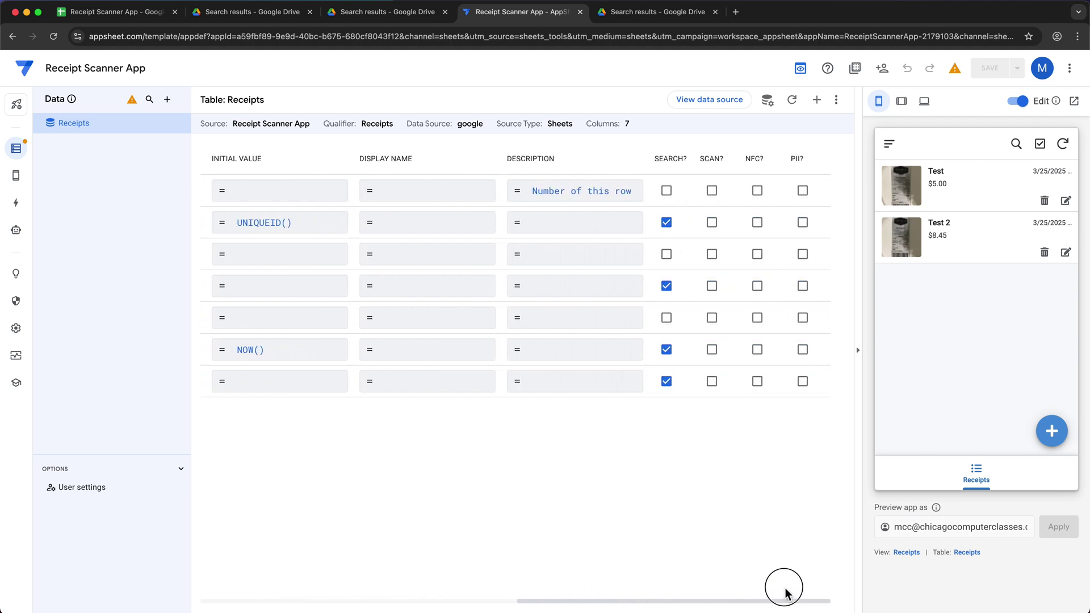
left_click_drag(786, 592, 410, 598)
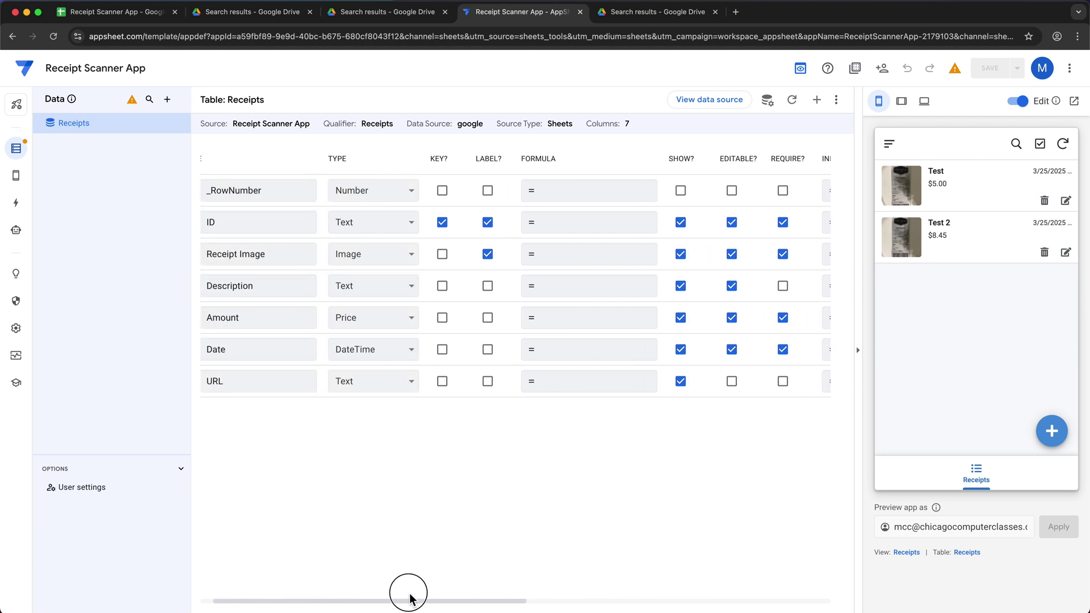
left_click(684, 388)
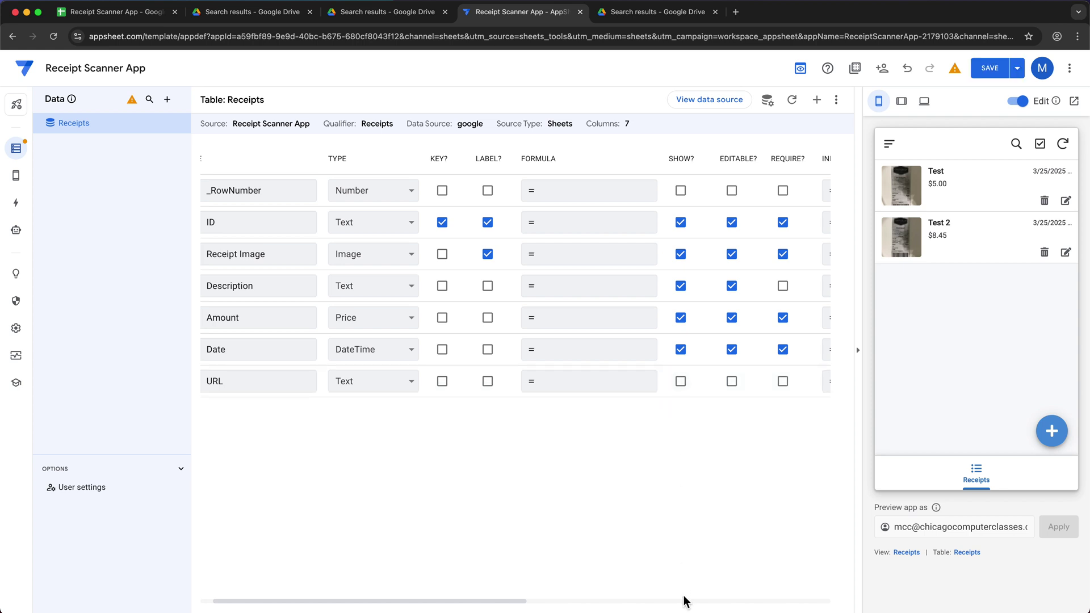
scroll(492, 604, "left", 2)
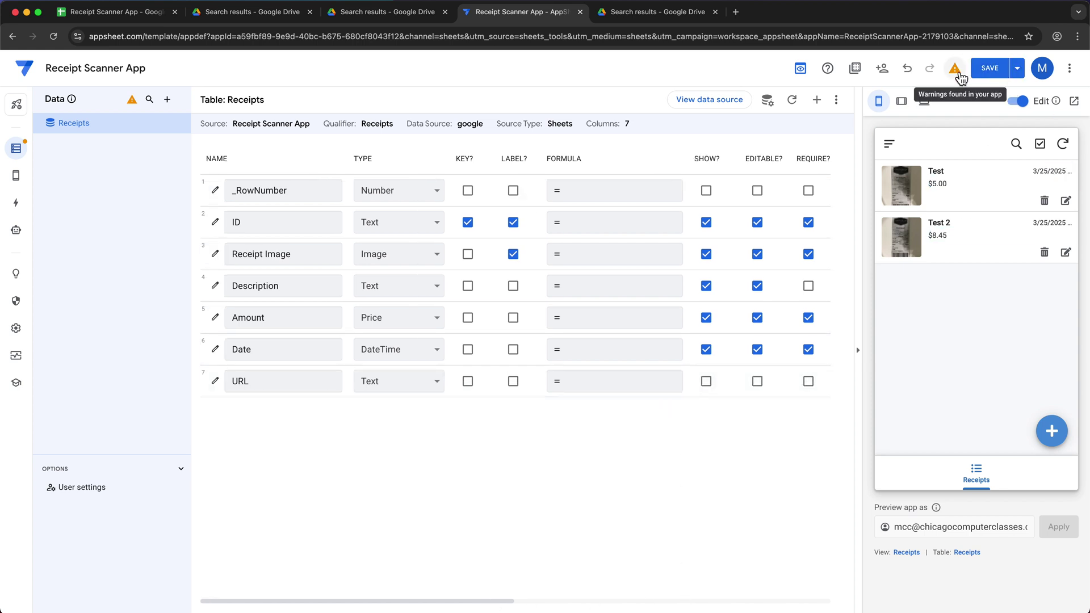
left_click(994, 72)
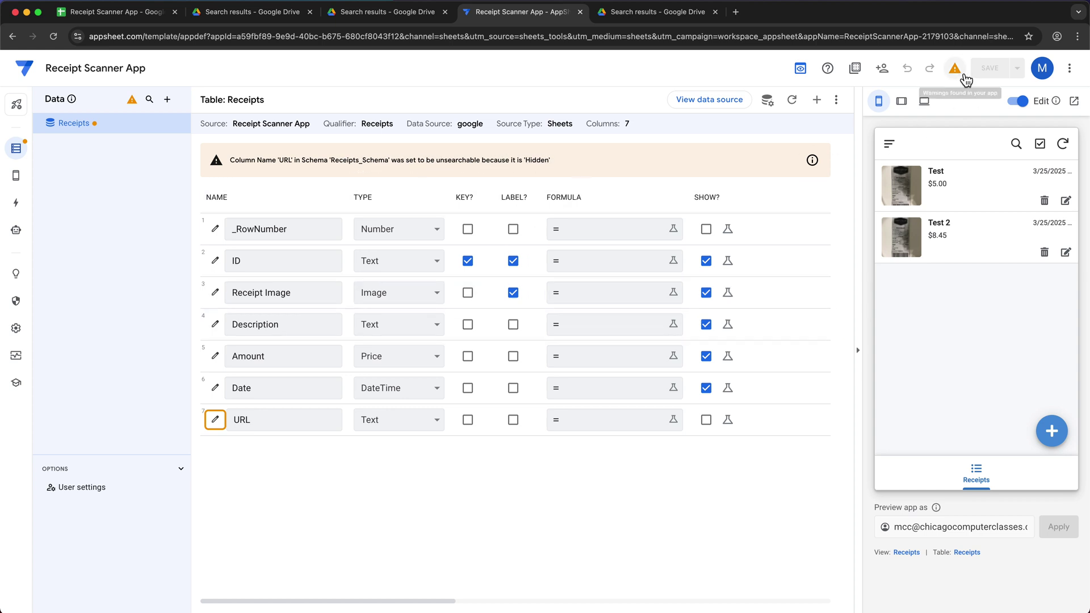
Return to the spreadsheet, start a new receipt in the mobile app, and take a photo for its Receipt Image
left_click(122, 13)
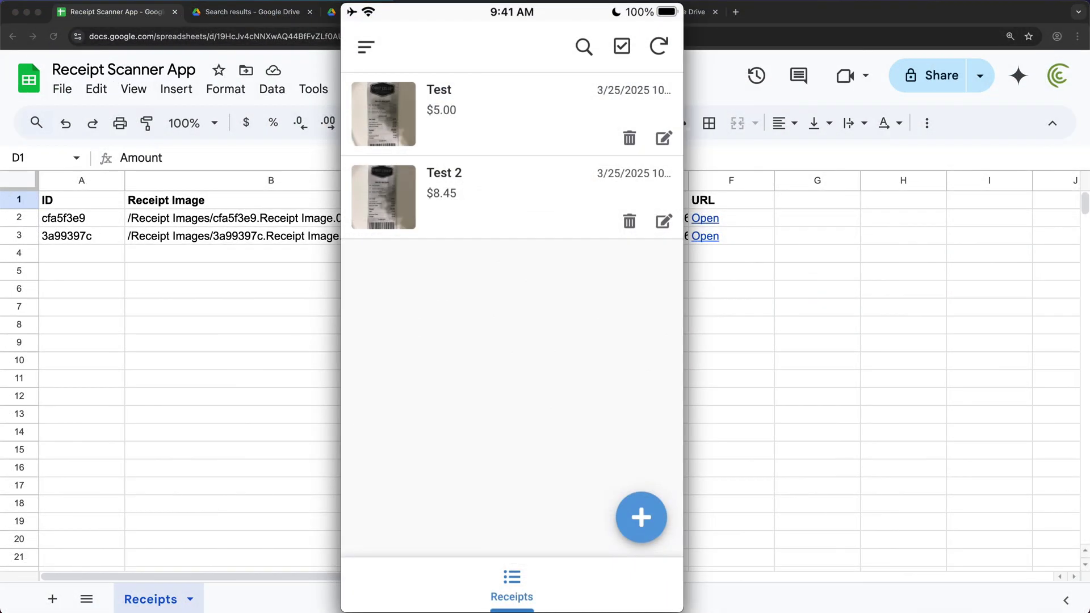
left_click(642, 517)
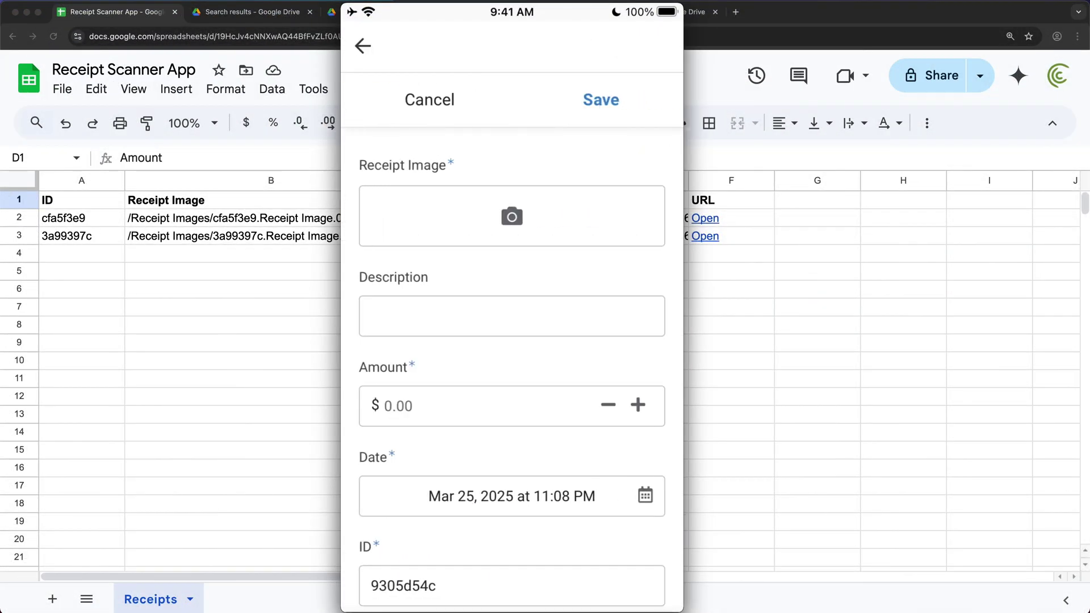
left_click(511, 217)
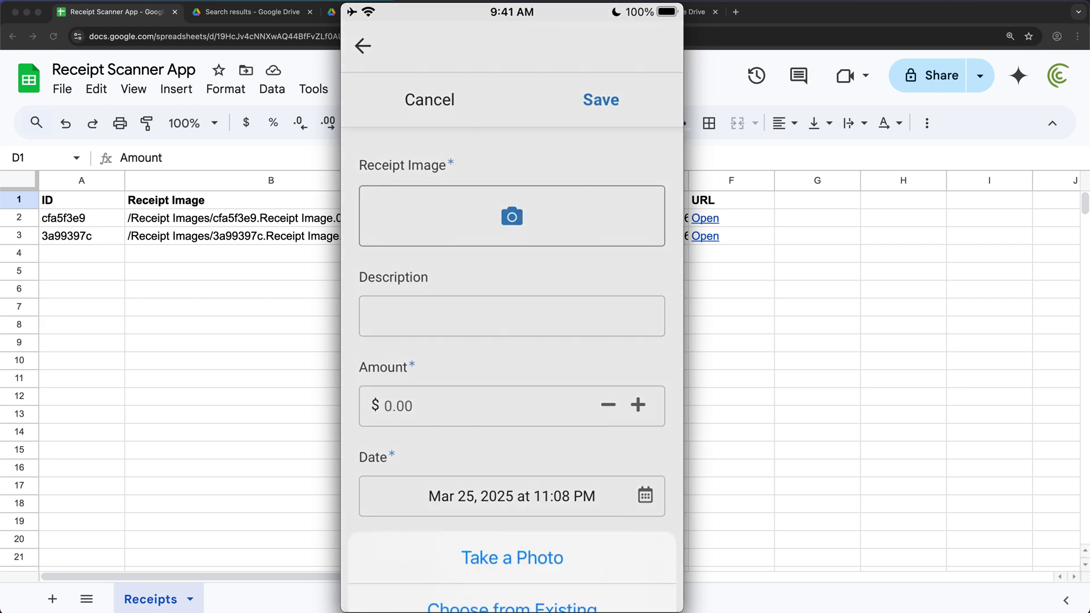
left_click(512, 467)
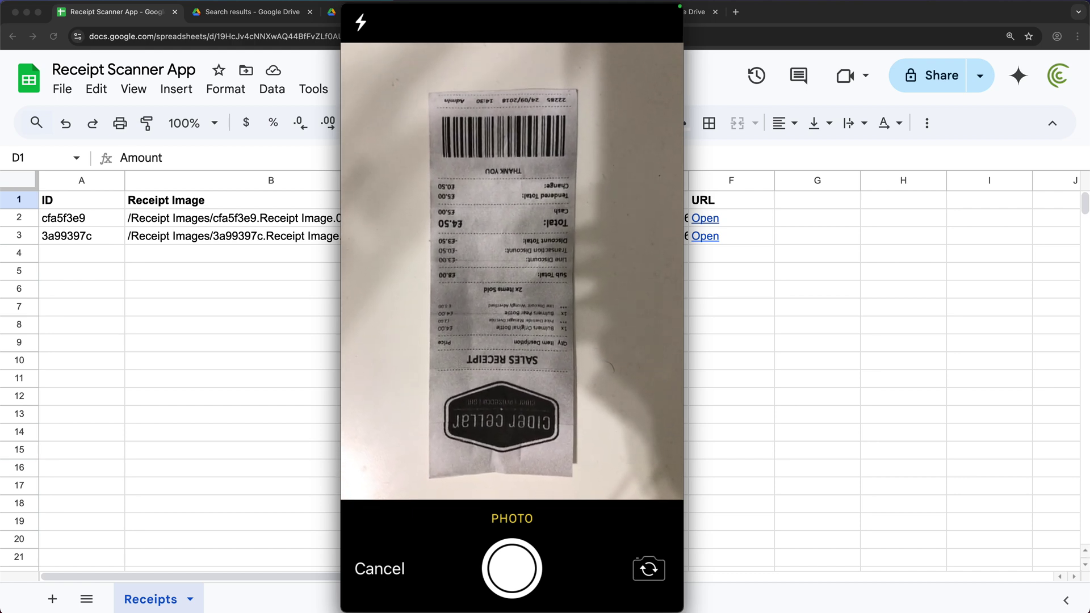
left_click(512, 569)
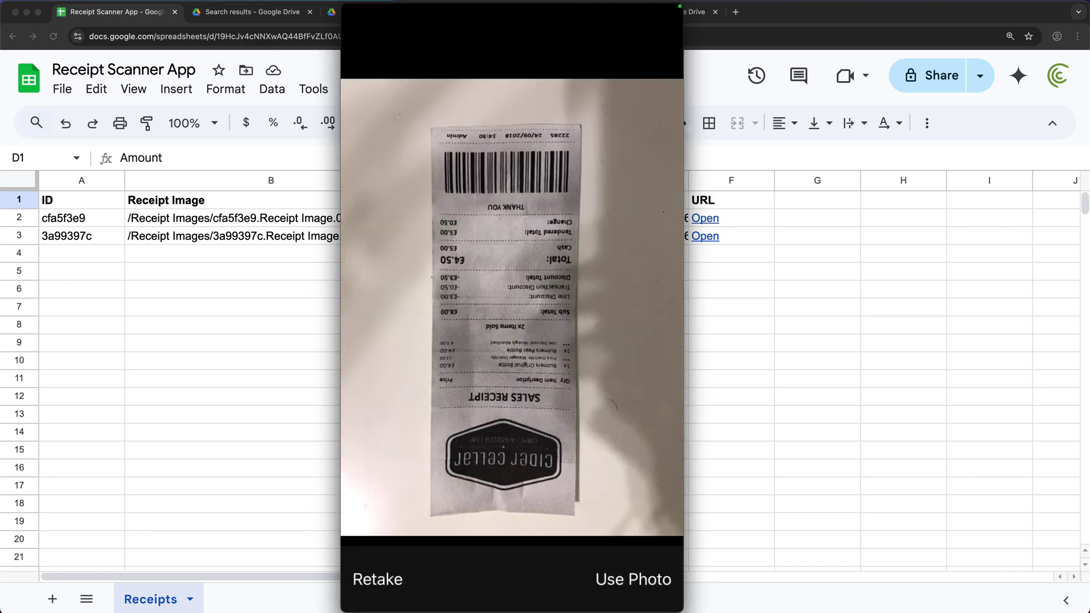
left_click(633, 579)
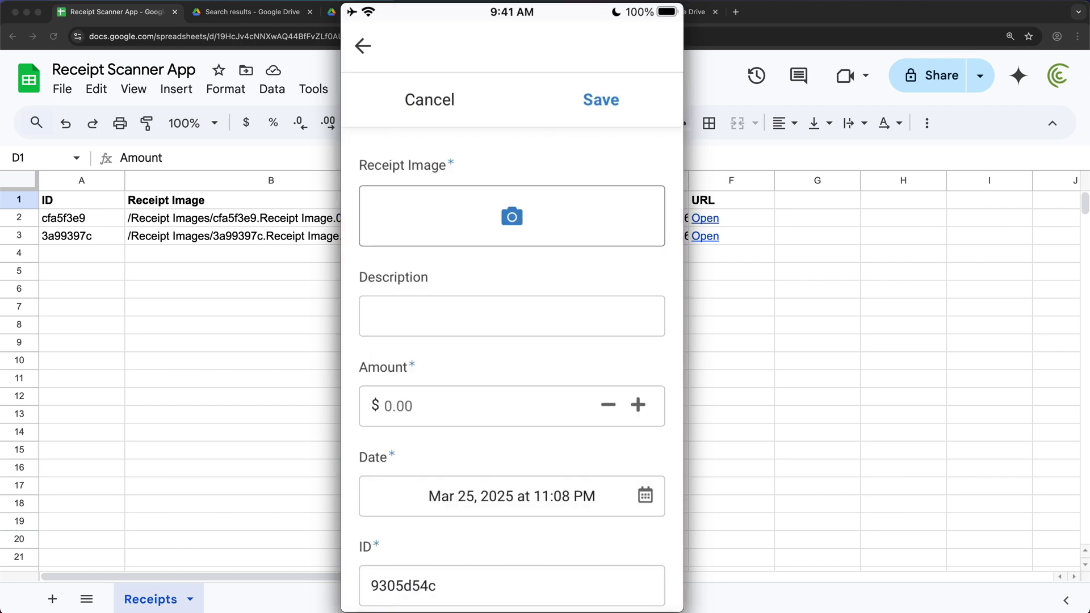
Complete the new receipt with the description Hello and an amount of 7.99, and save it
scroll(512, 369, "down", 7)
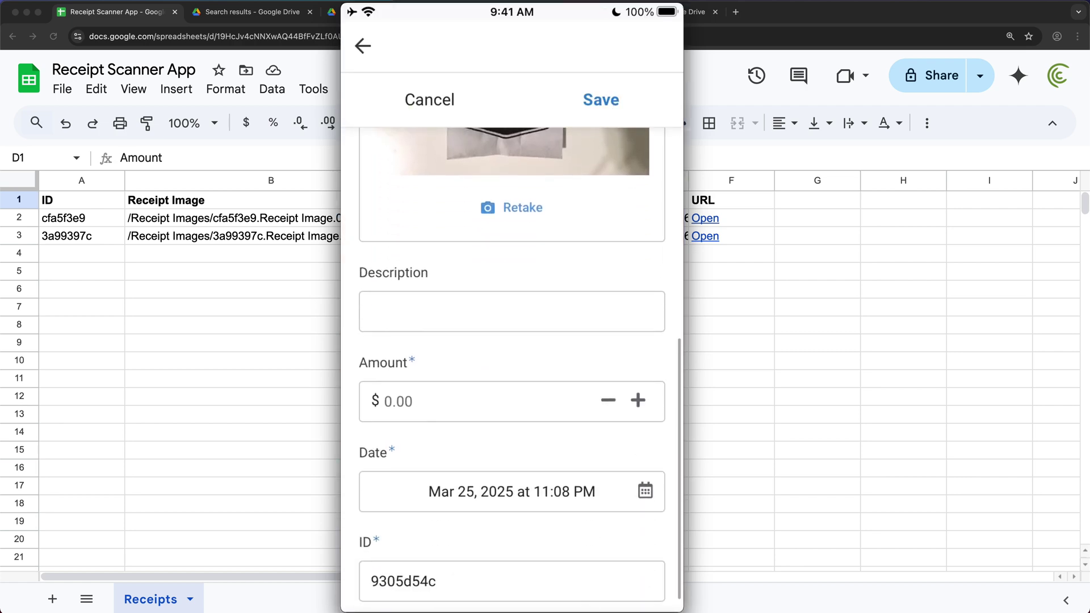
left_click(512, 311)
type("Hello")
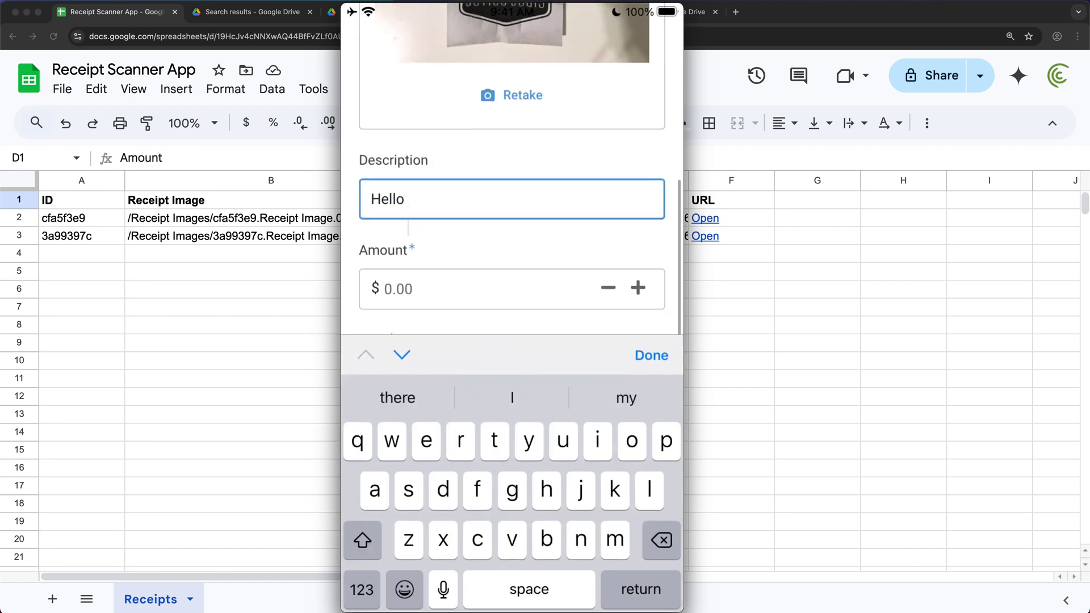
left_click(482, 289)
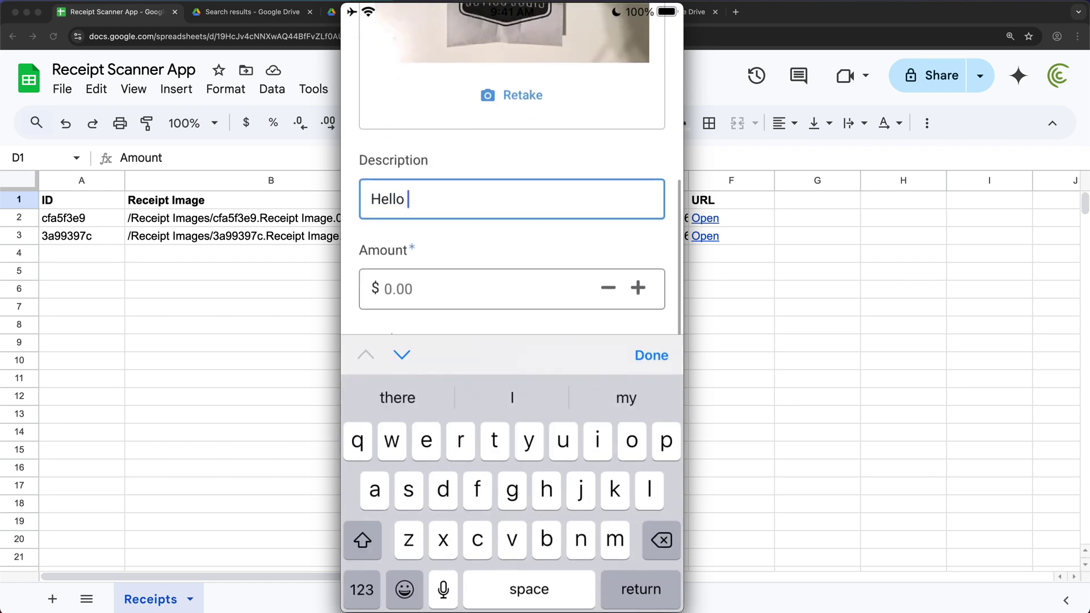
type("7.99")
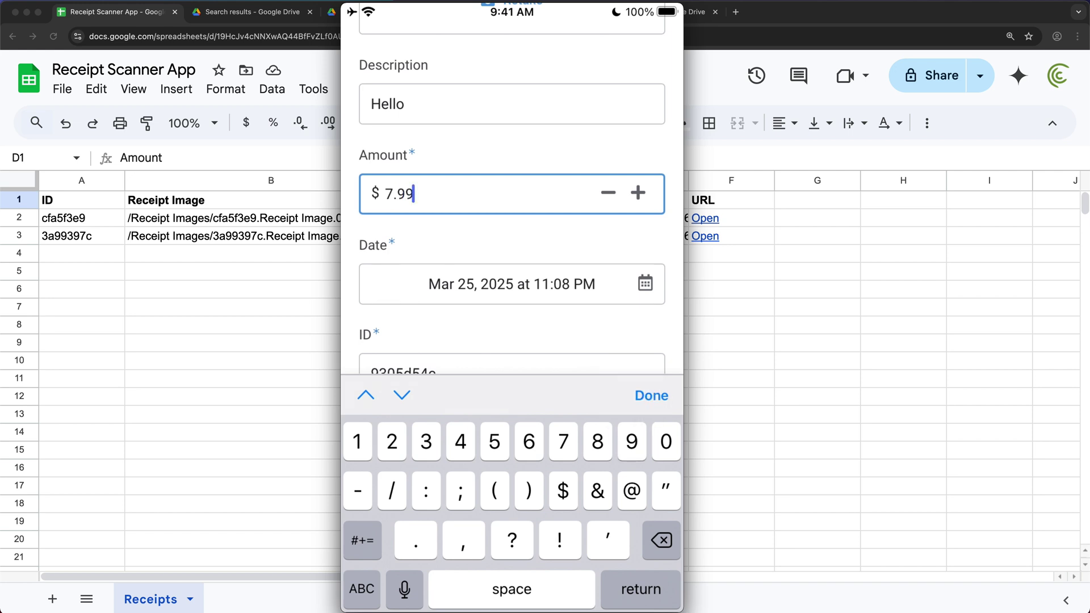
left_click(652, 395)
left_click(600, 100)
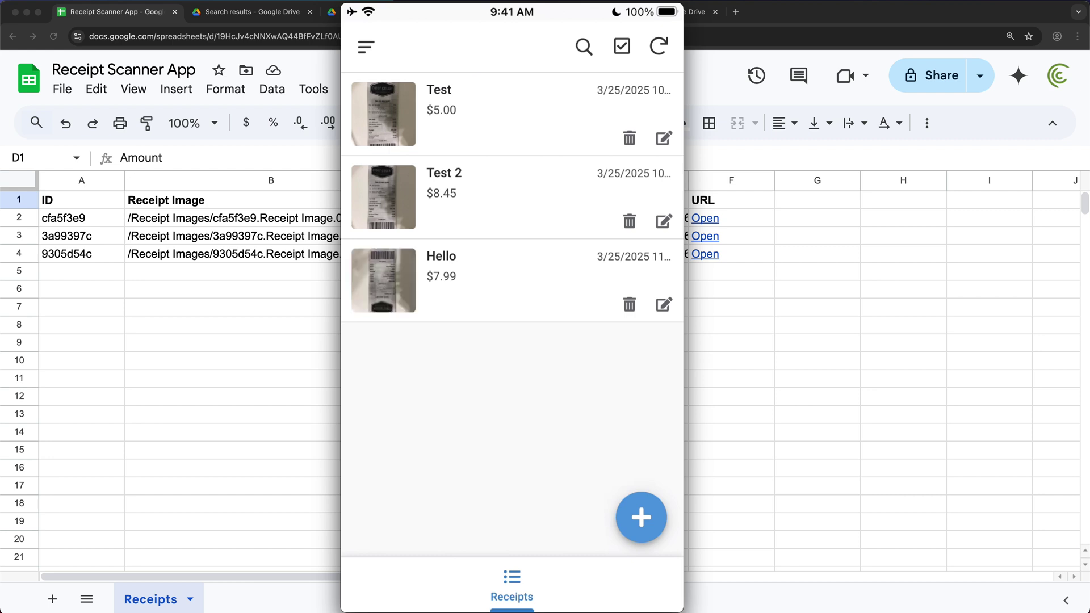
Hide the phone mirror and check the new receipt's image path, description and amount in row 4 of the spreadsheet
key("super+h")
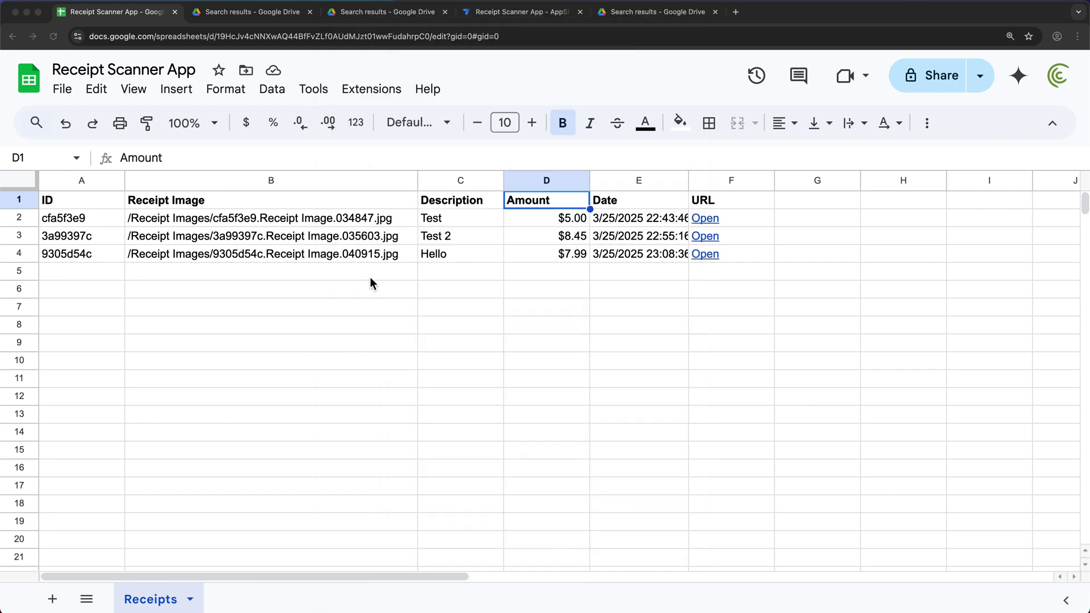
left_click(369, 255)
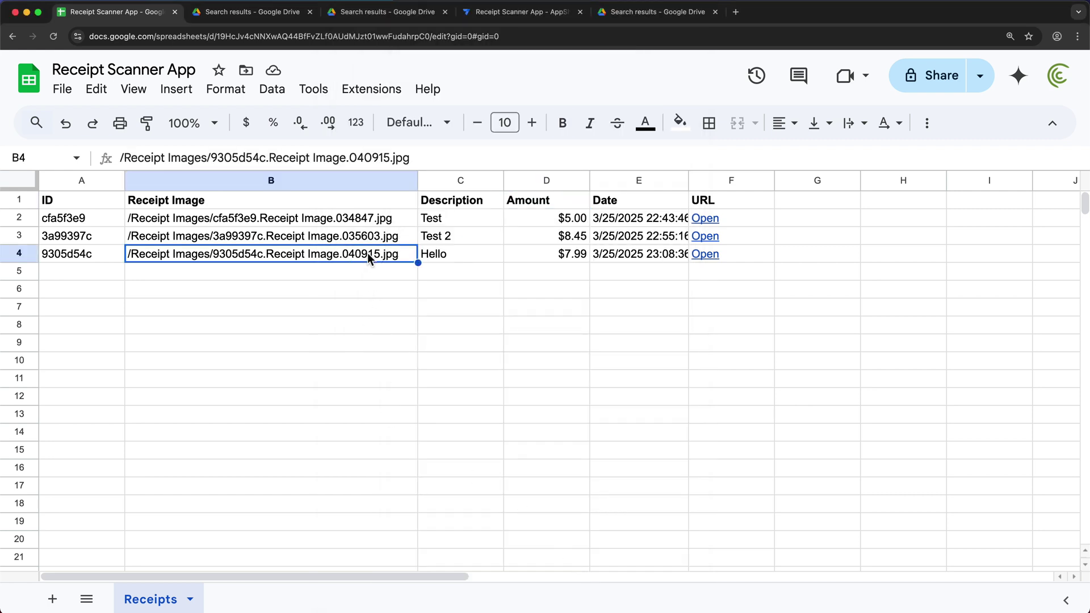
left_click(449, 257)
left_click(565, 258)
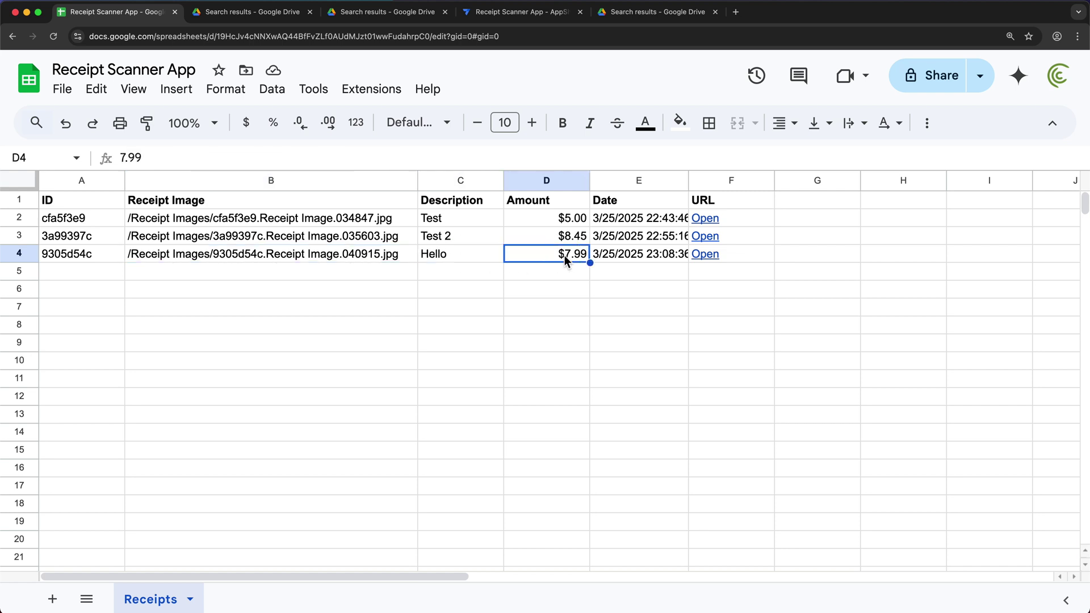
Follow the URL link in F4 to Google Drive, preview the matching receipt image, and return to the spreadsheet
left_click(705, 255)
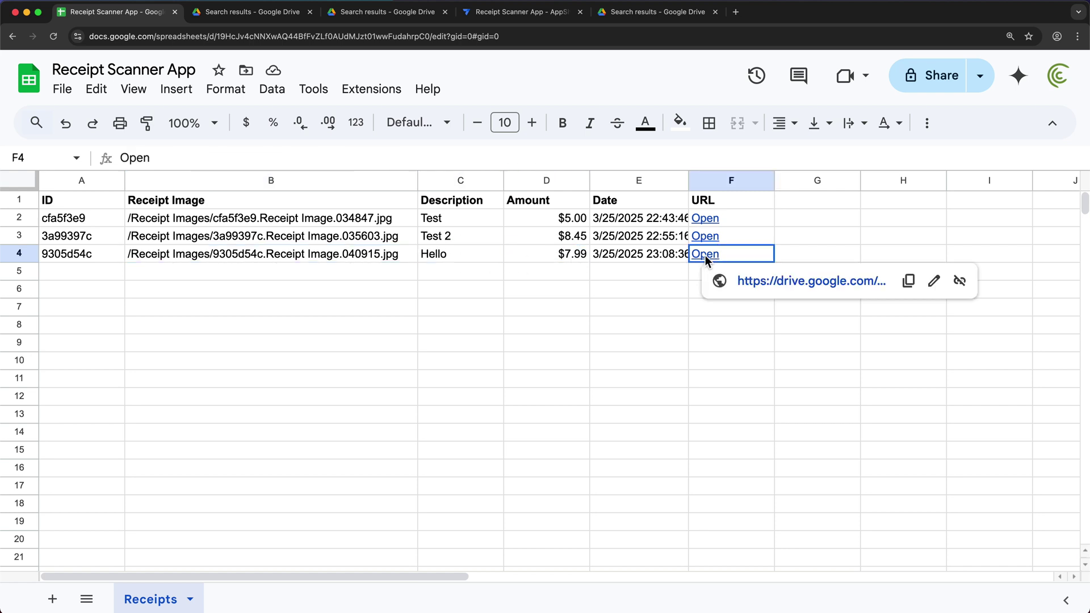
left_click(776, 282)
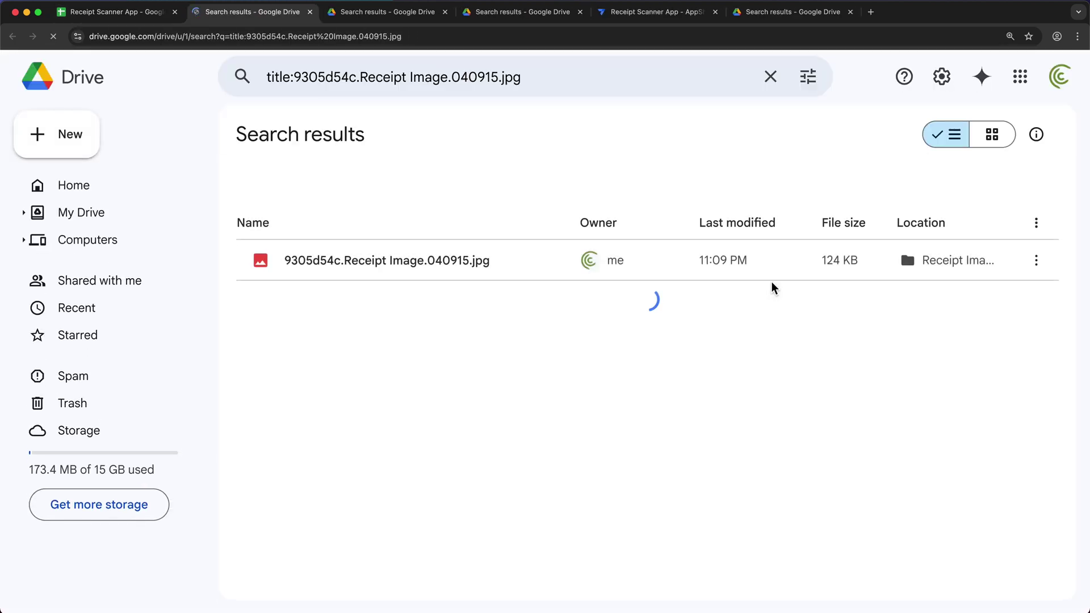
left_click(451, 271)
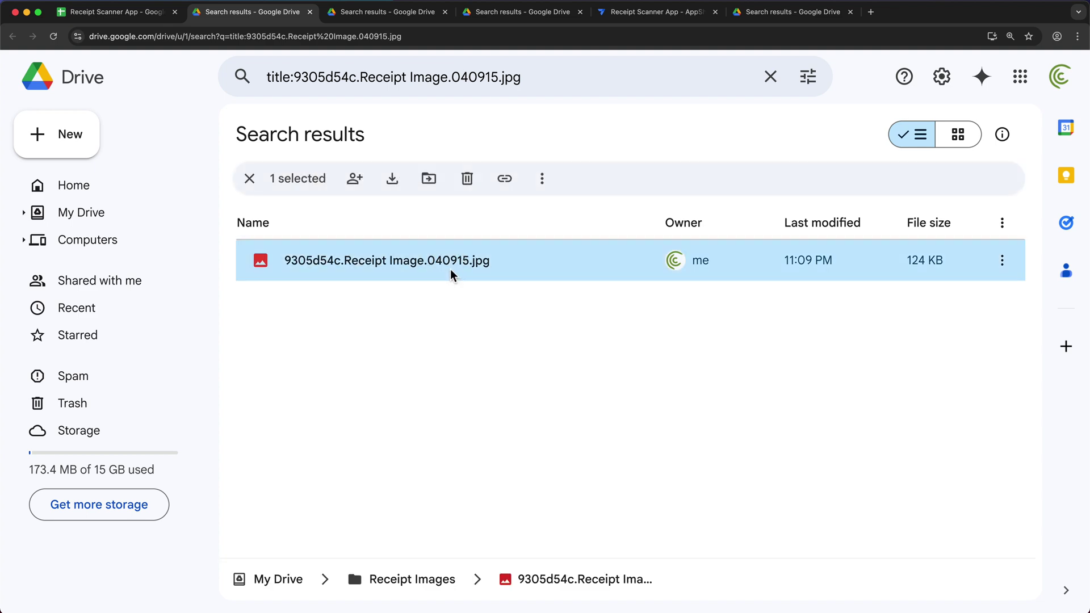
double_click(450, 269)
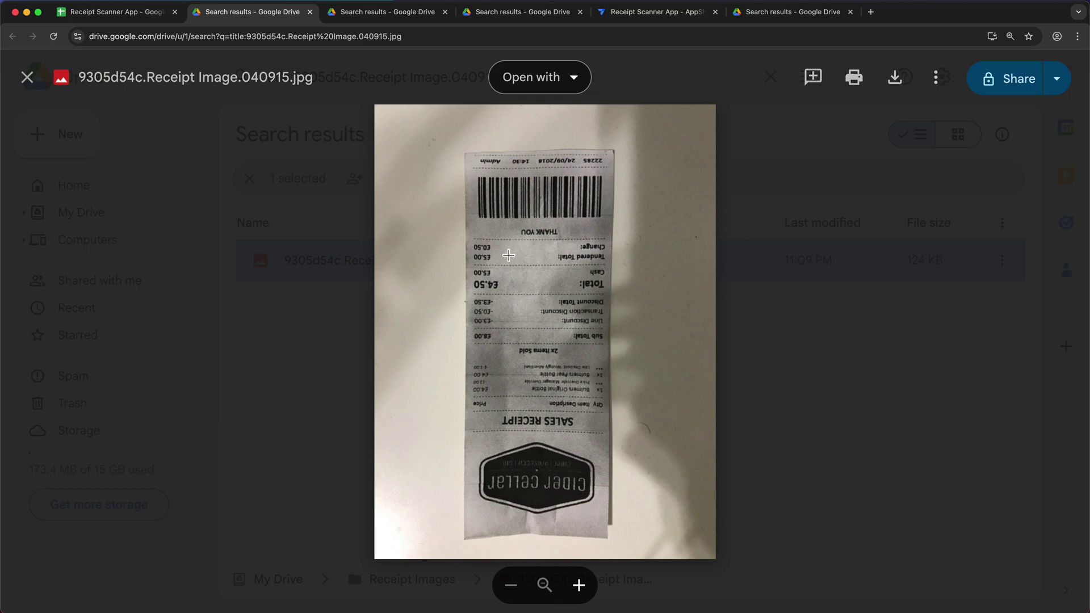
left_click(257, 224)
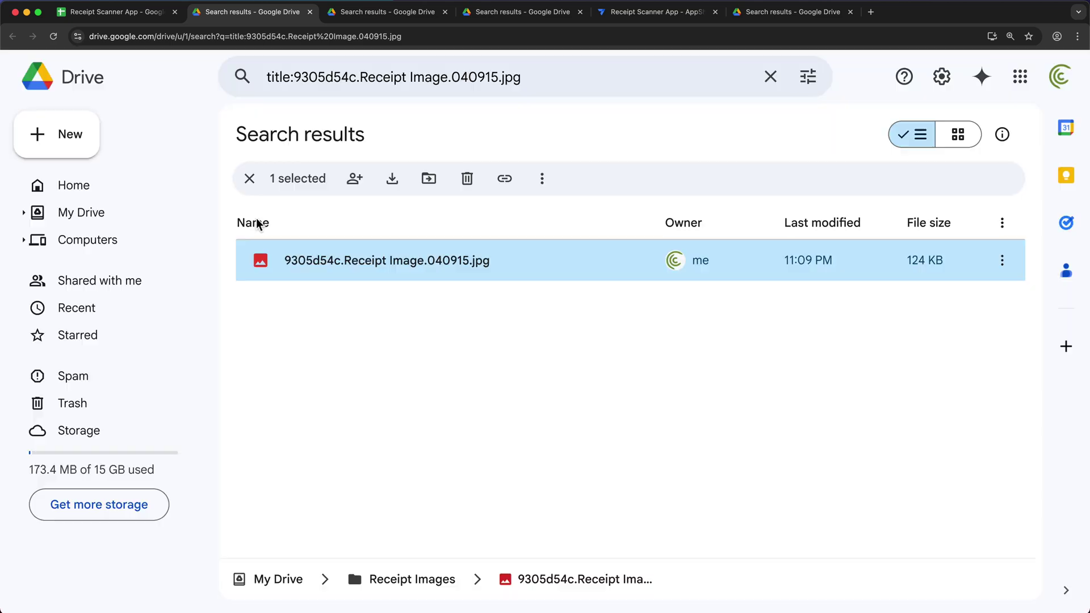
left_click(105, 17)
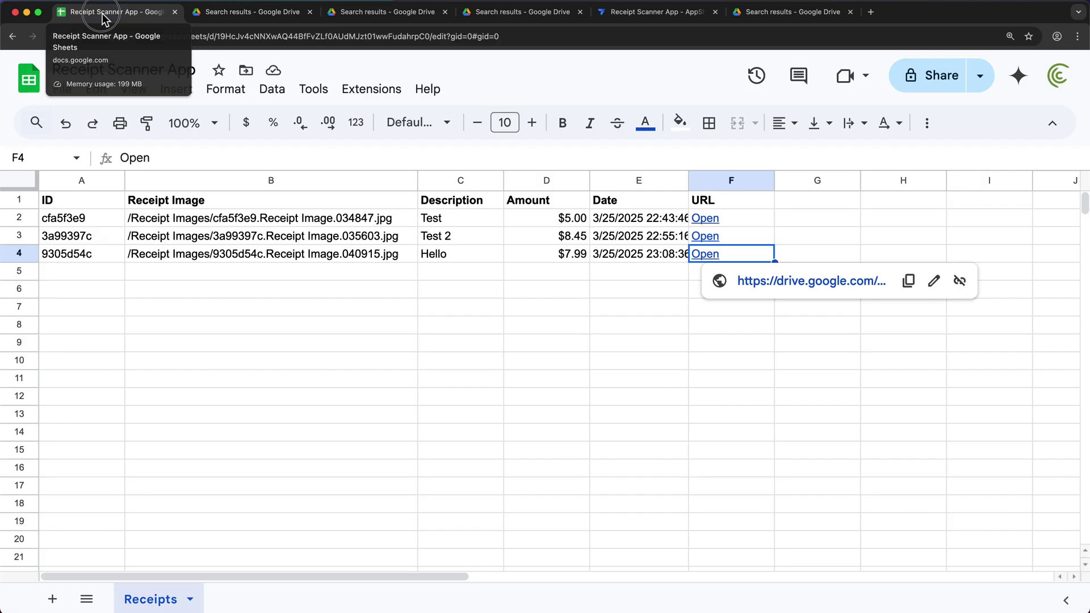
mouse_move(724, 260)
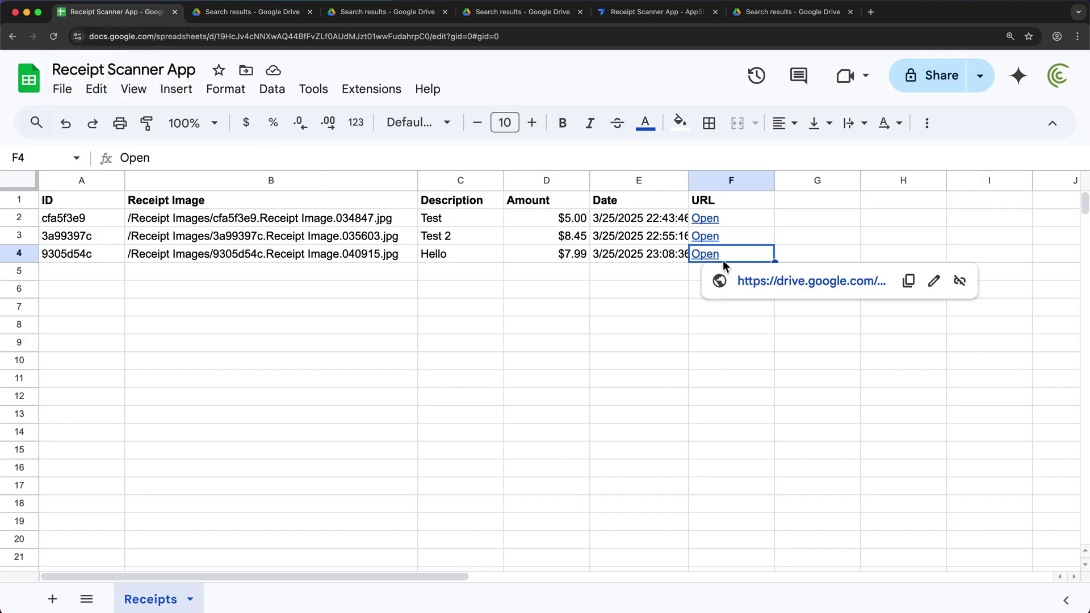